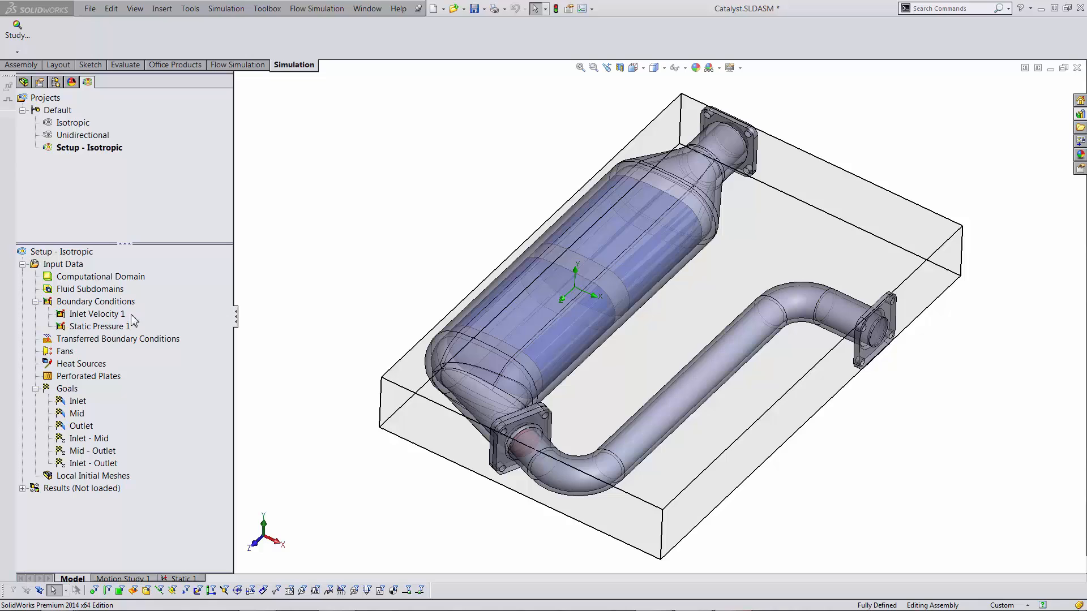
- Review the project's general settings (fluids, wall conditions, initial conditions) and close without changes
right_click(71, 264)
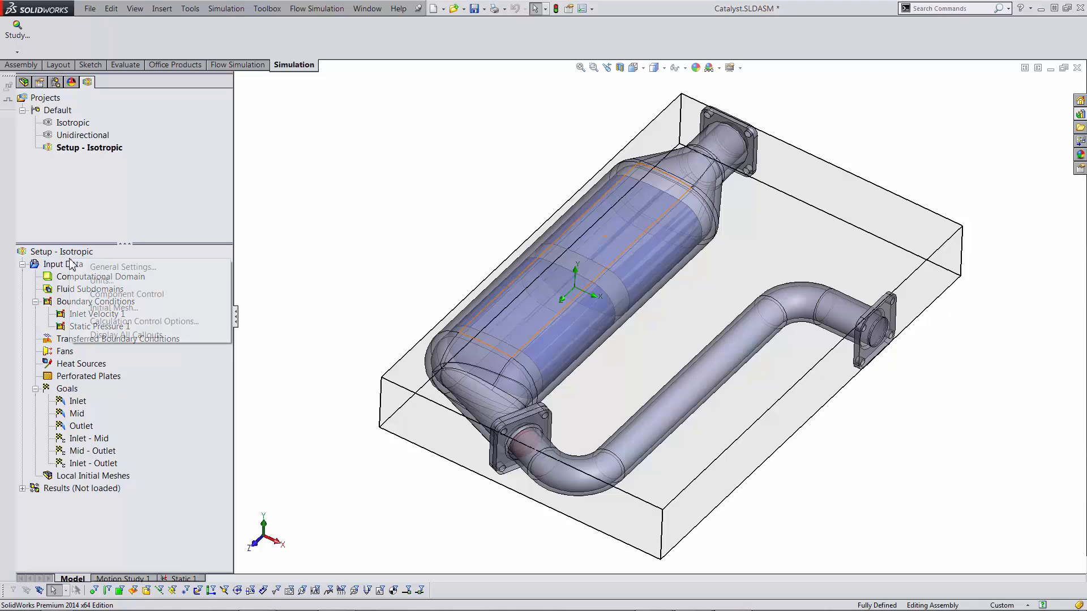
left_click(102, 266)
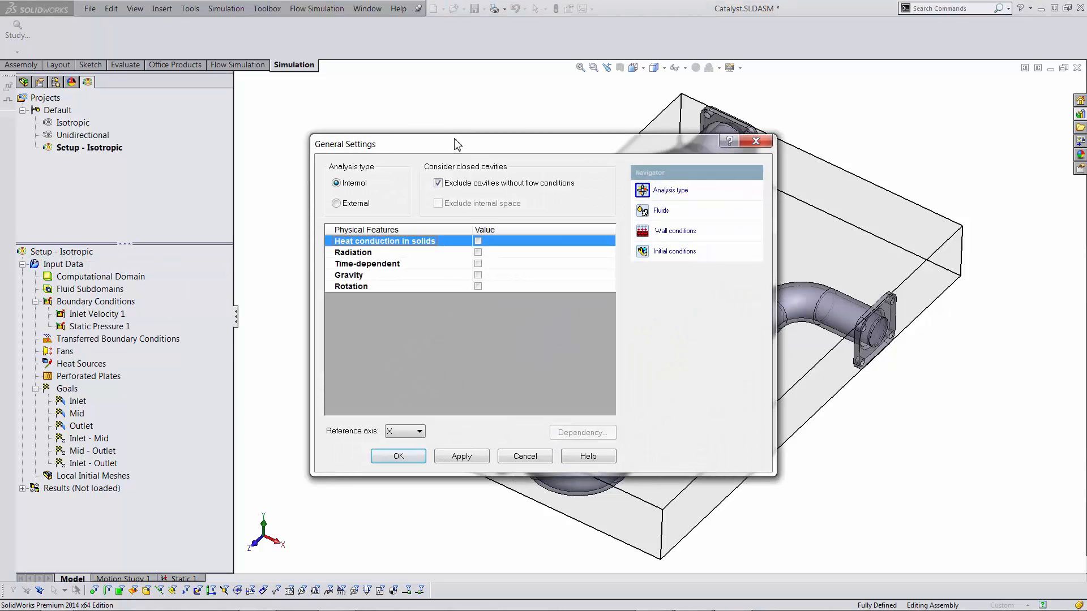
left_click_drag(457, 145, 310, 125)
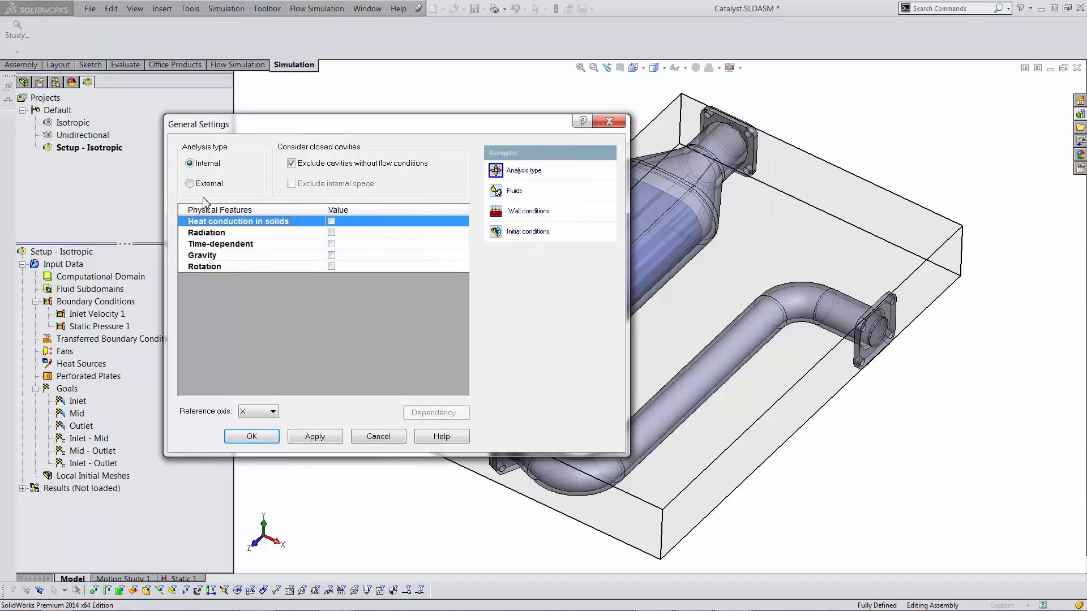
left_click(516, 192)
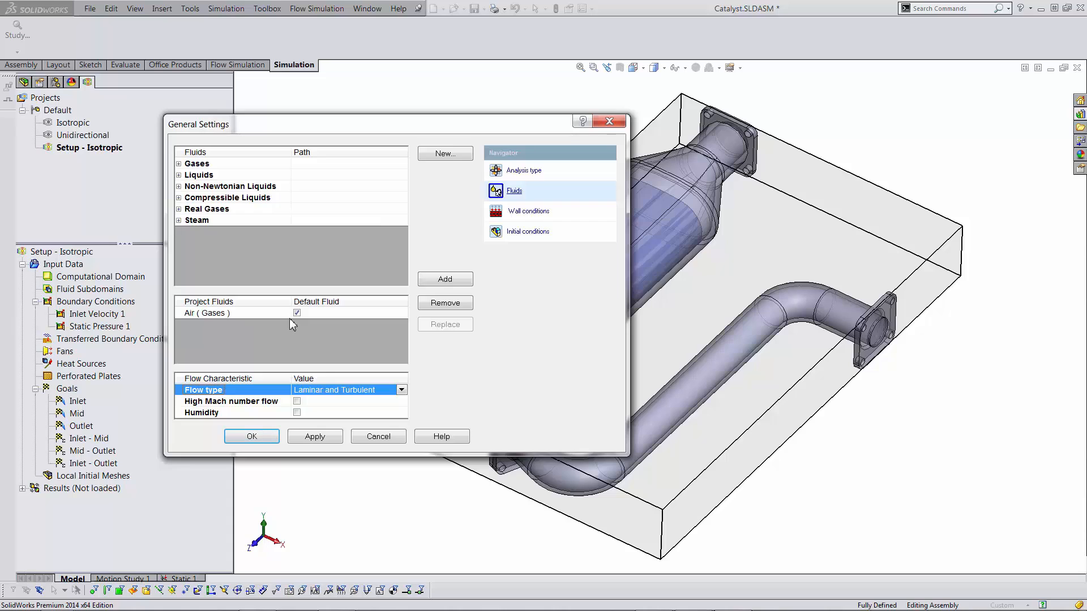
left_click_drag(538, 130, 513, 132)
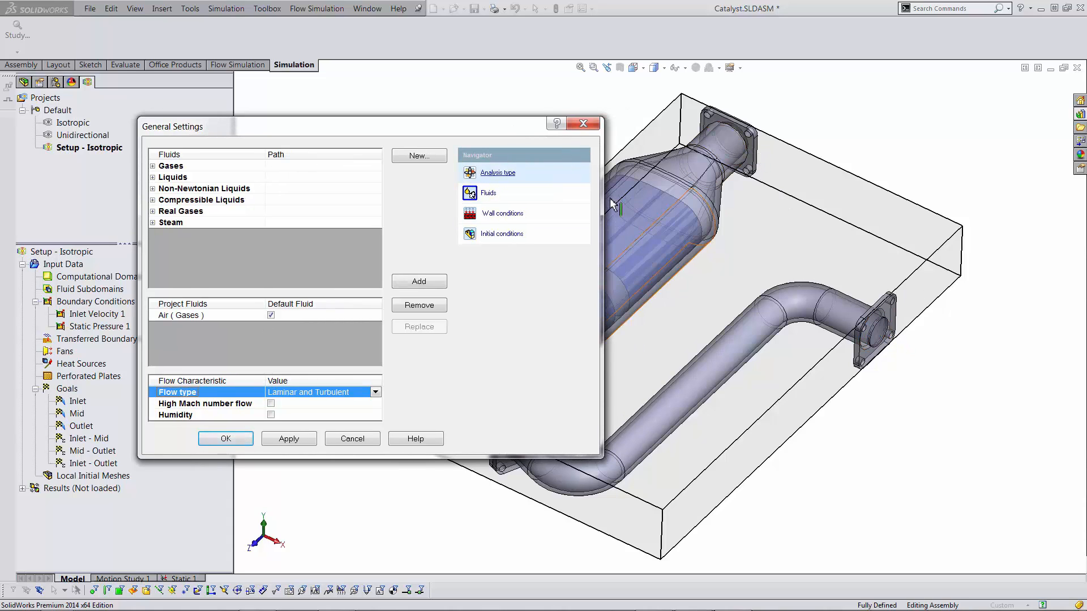
left_click(501, 214)
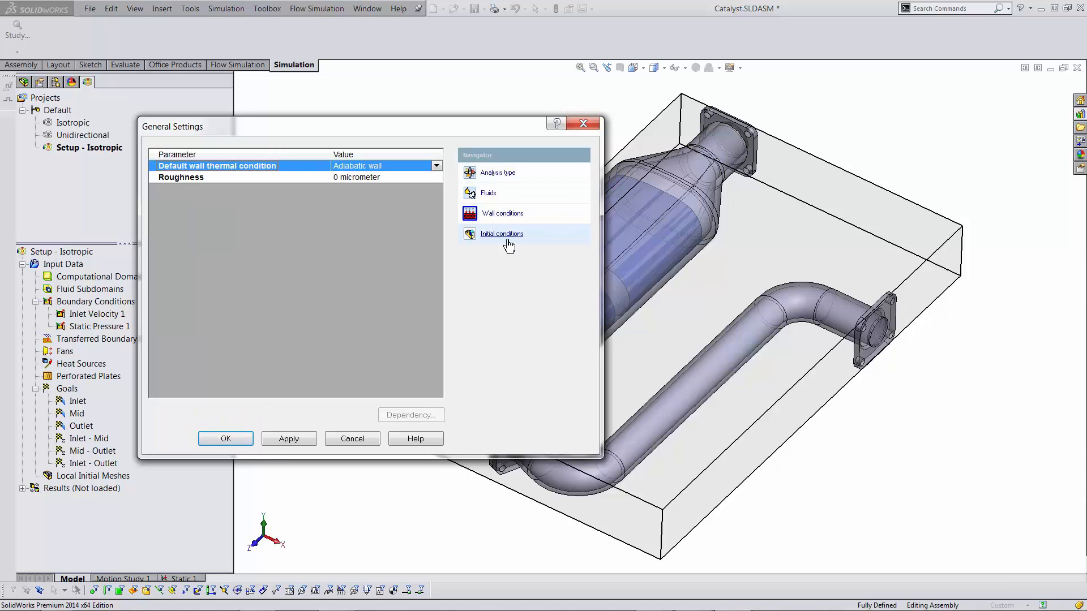
left_click(500, 234)
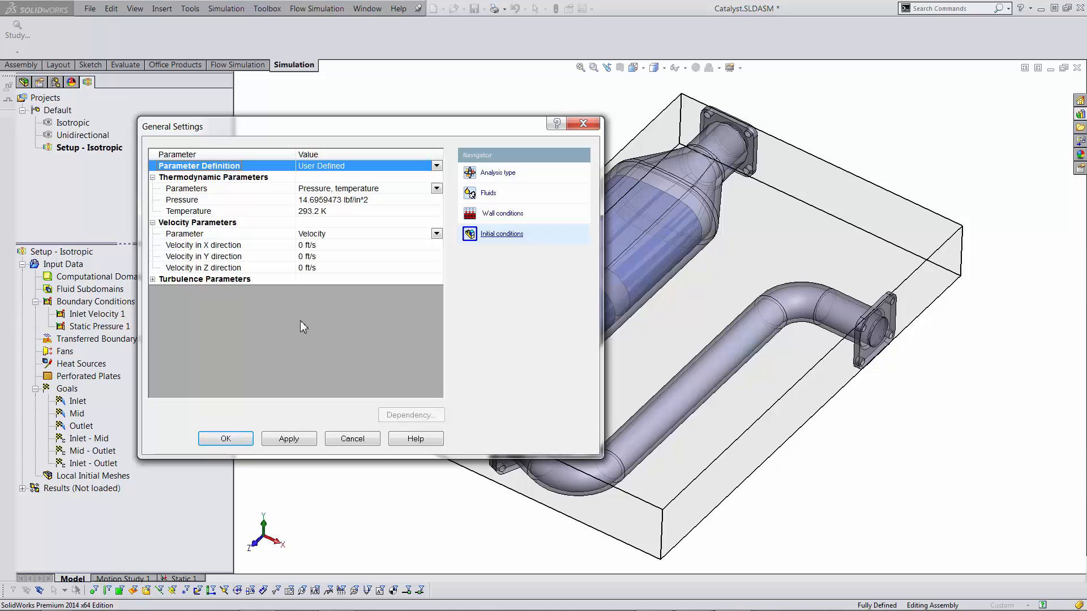
left_click(583, 123)
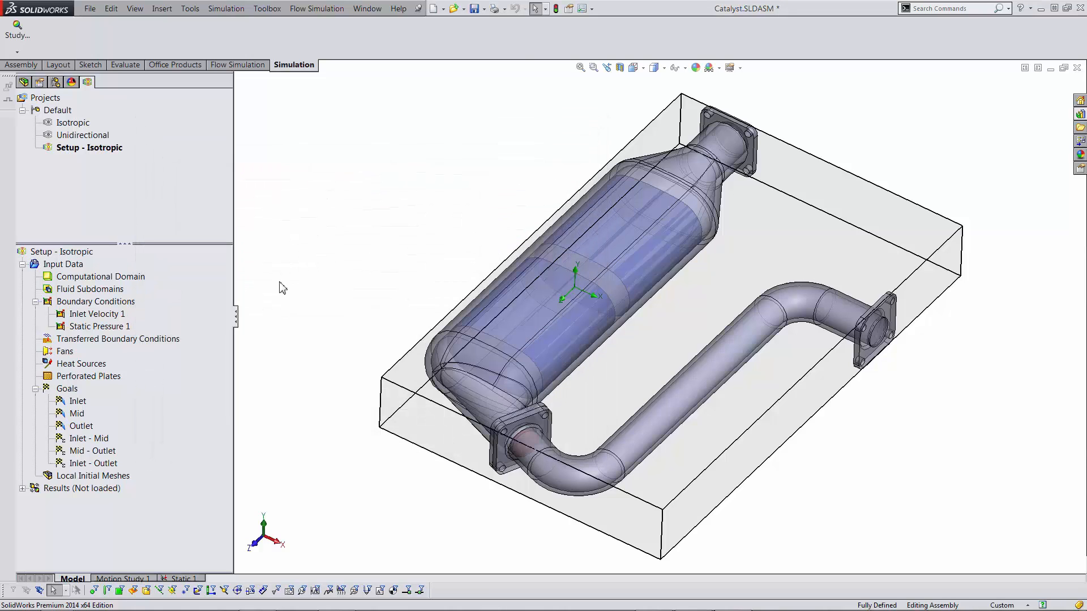
- Display the Inlet Velocity 1 and Static Pressure 1 boundary conditions on the model
left_click(101, 314)
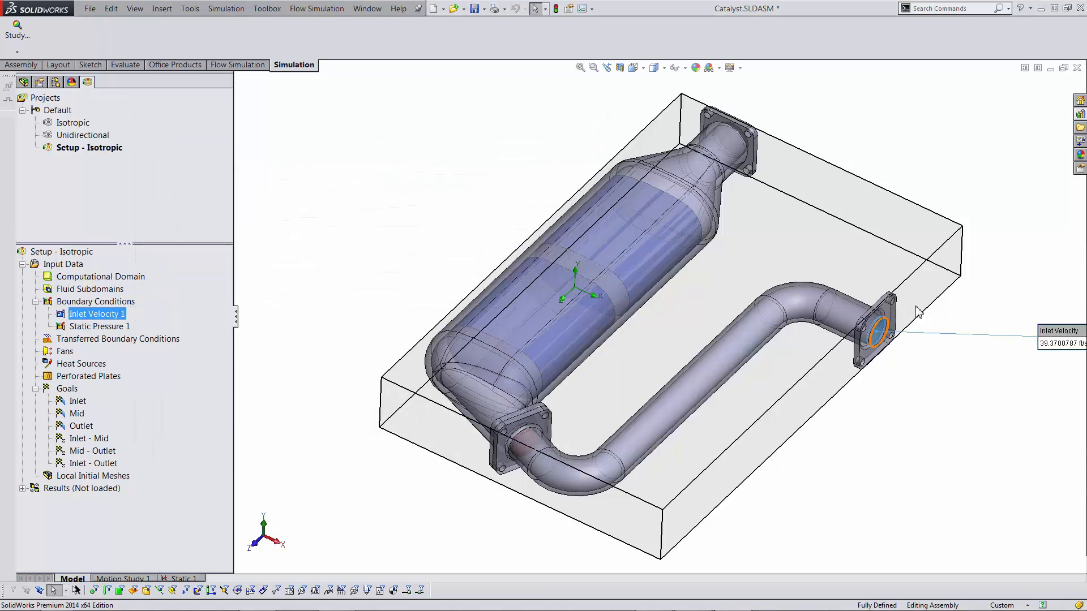
left_click_drag(1045, 334, 916, 295)
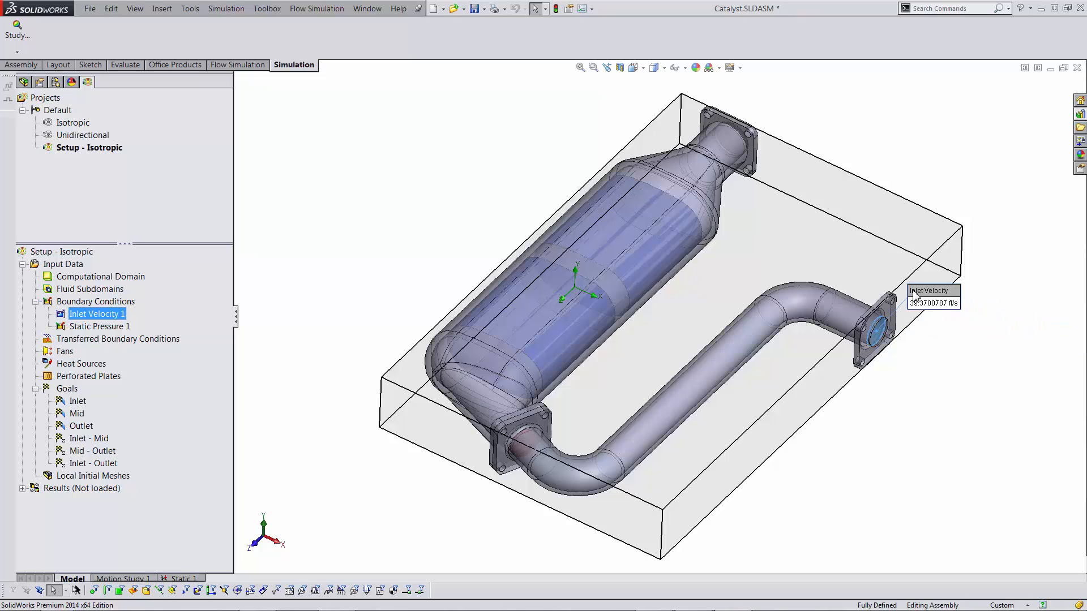
left_click(96, 326)
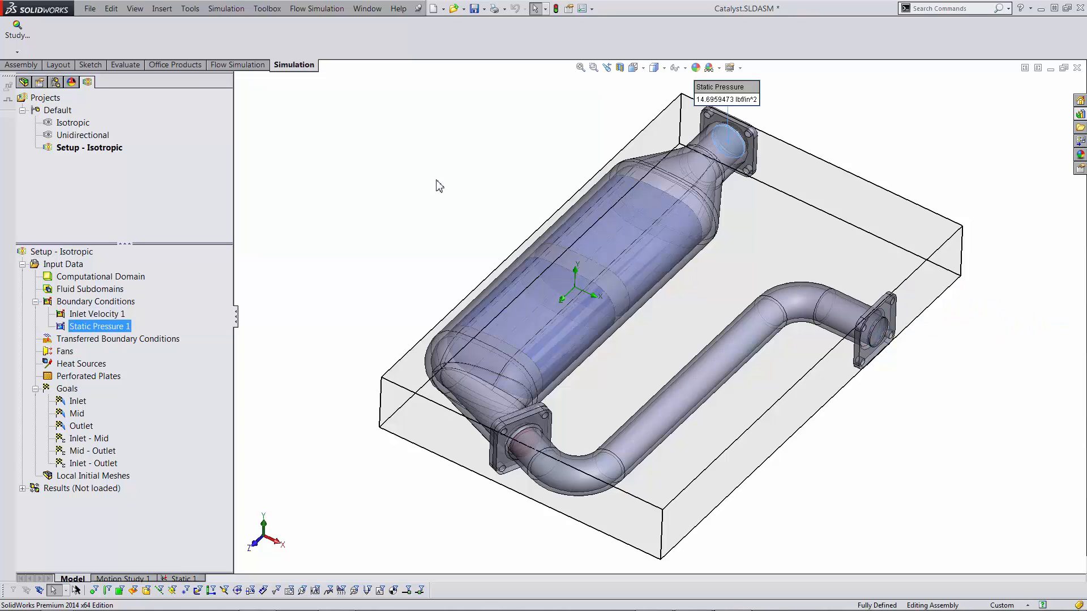
left_click(908, 166)
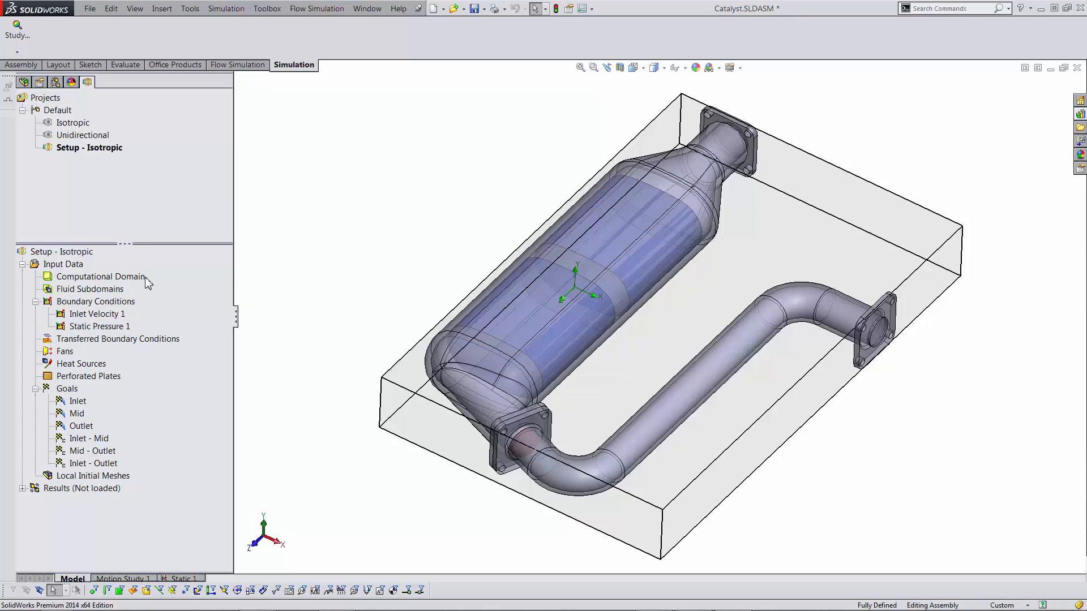
- Customize the analysis tree to list Porous Media
right_click(68, 254)
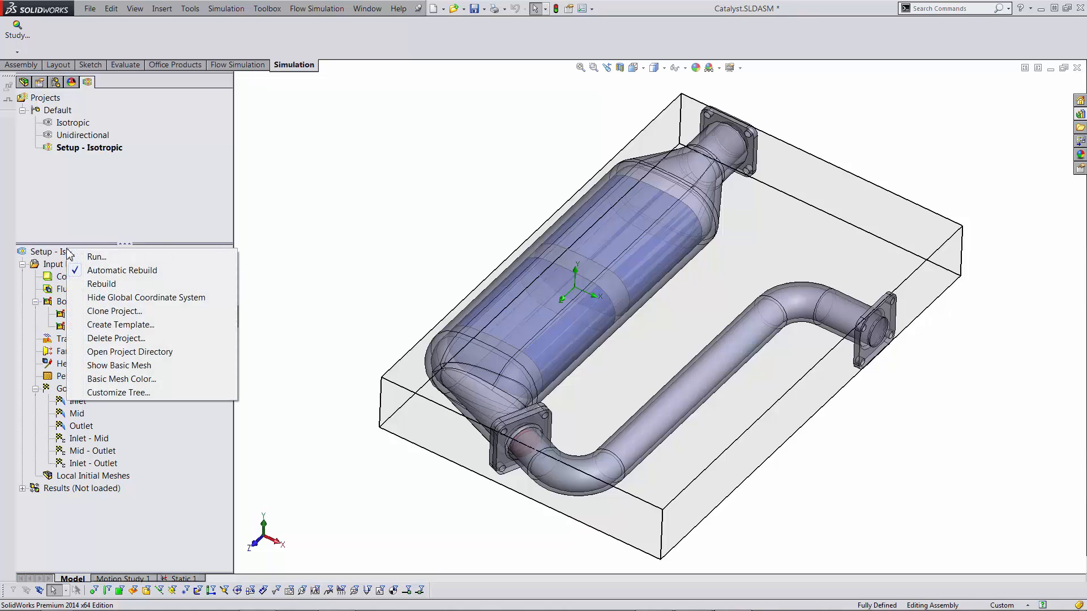
left_click(124, 394)
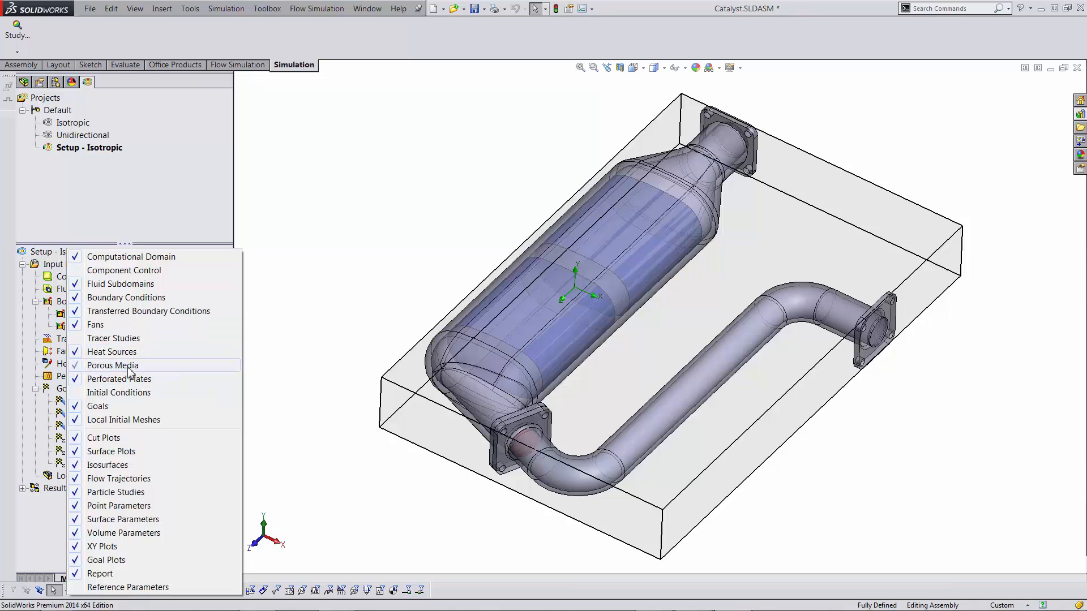
left_click(335, 244)
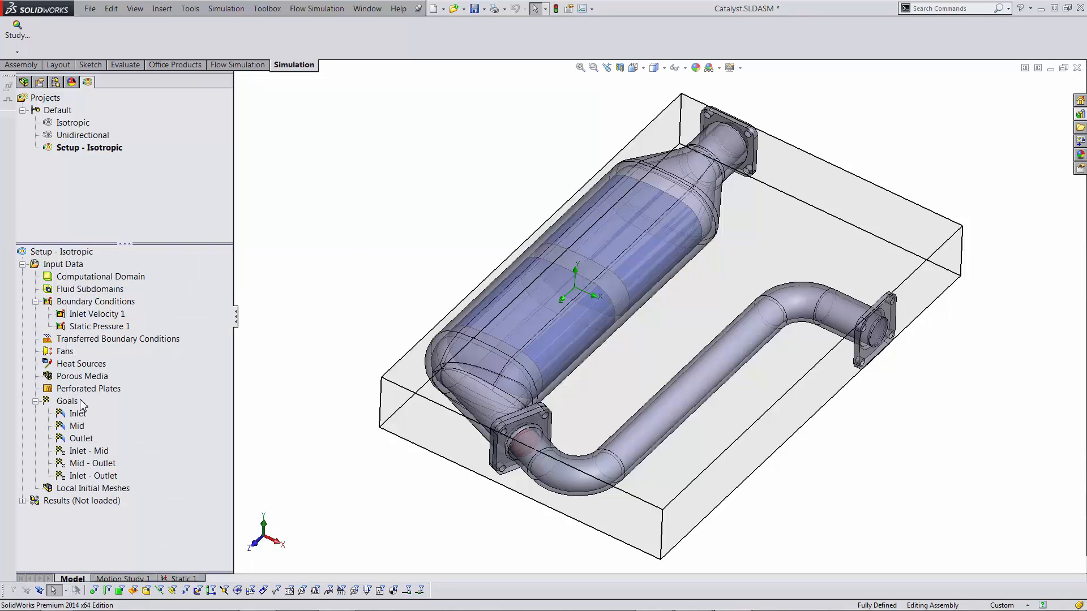
- Insert a porous medium on Monolith-1 and Monolith-2 using the pre-defined Isotropic material
right_click(80, 377)
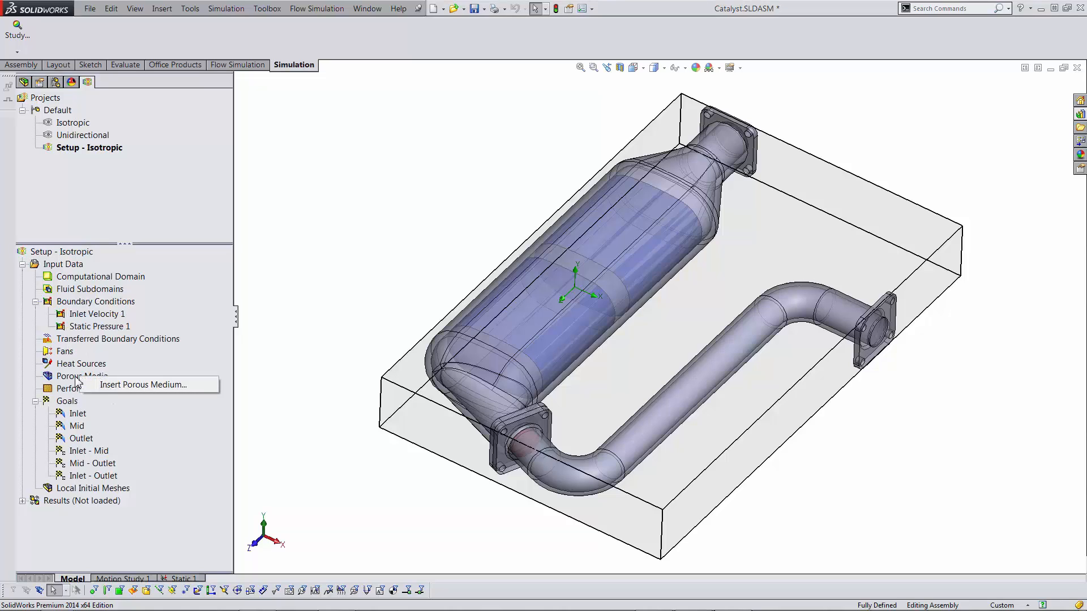
left_click(132, 386)
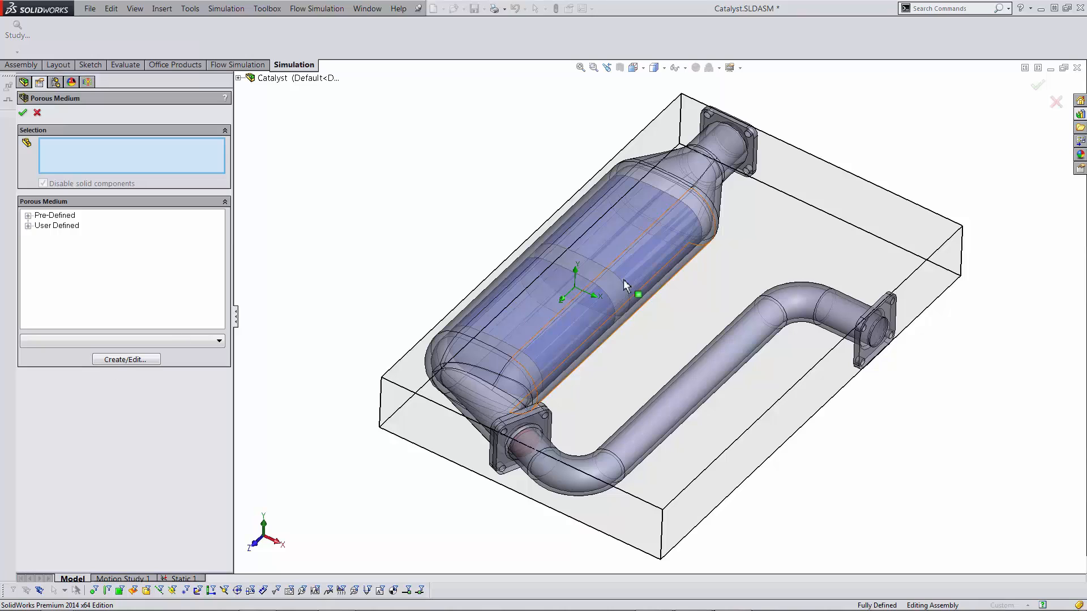
right_click(518, 325)
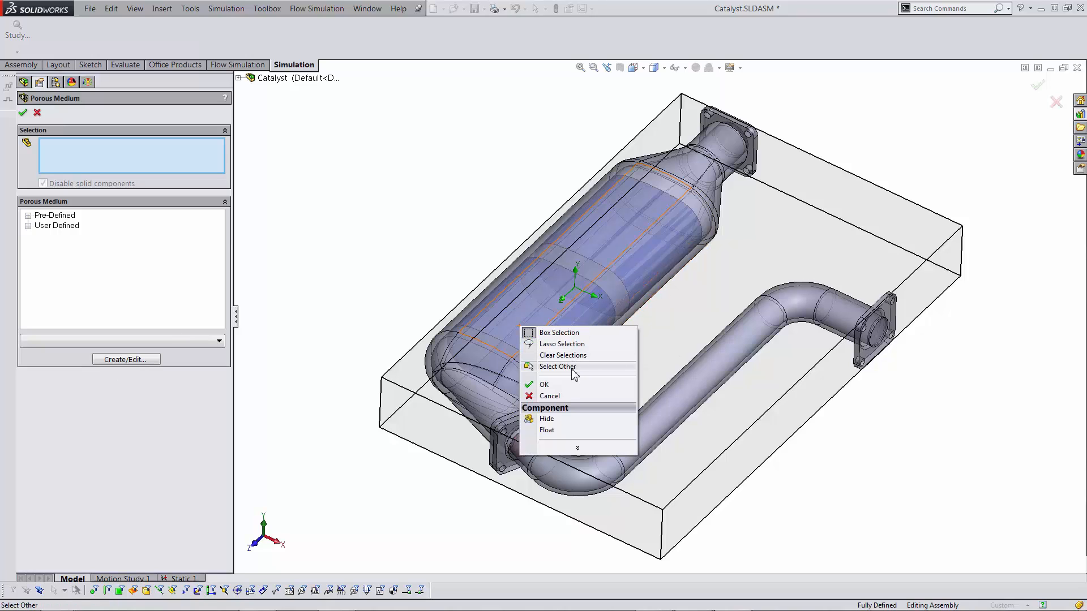
left_click(575, 366)
left_click(611, 417)
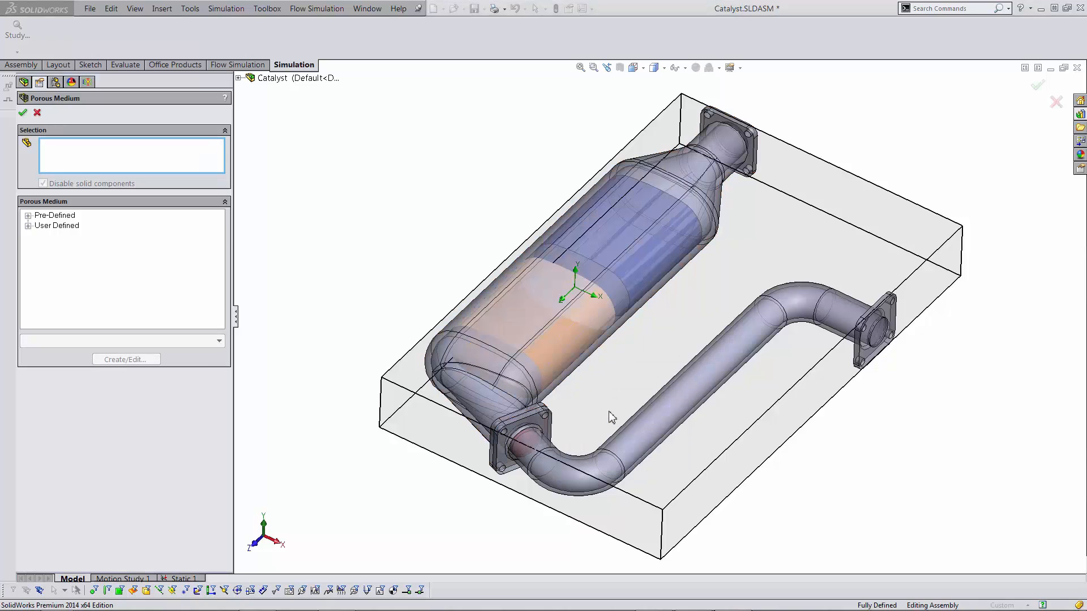
right_click(601, 241)
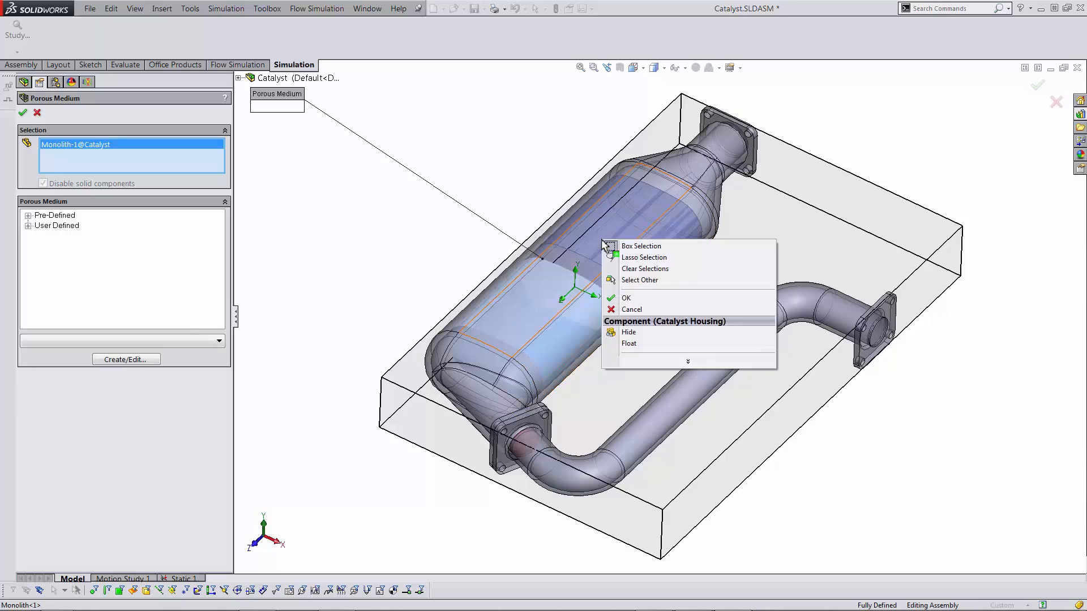
left_click(645, 281)
left_click(676, 301)
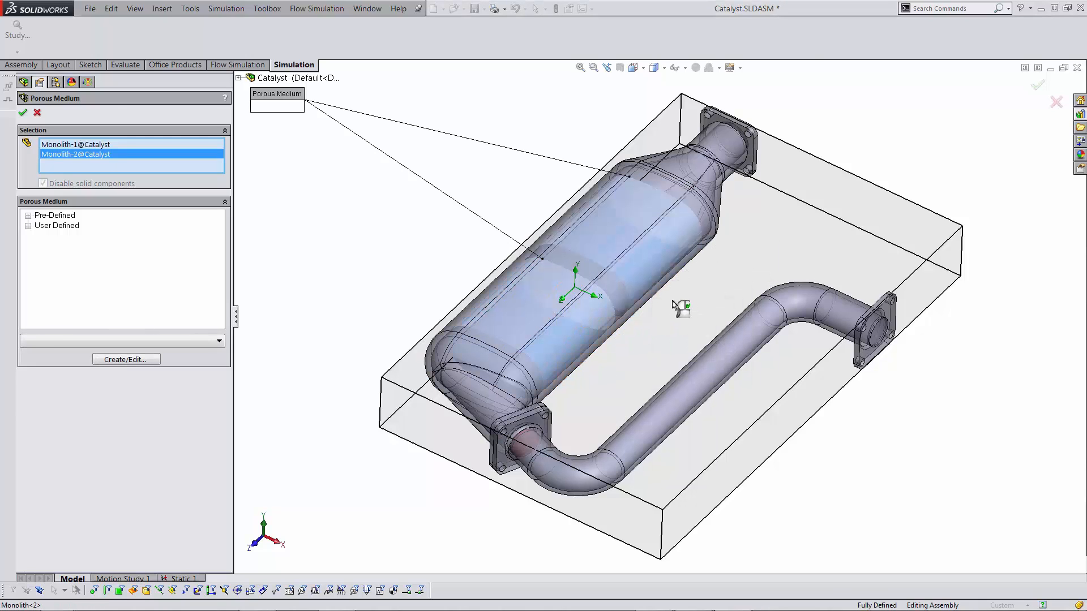
left_click(27, 215)
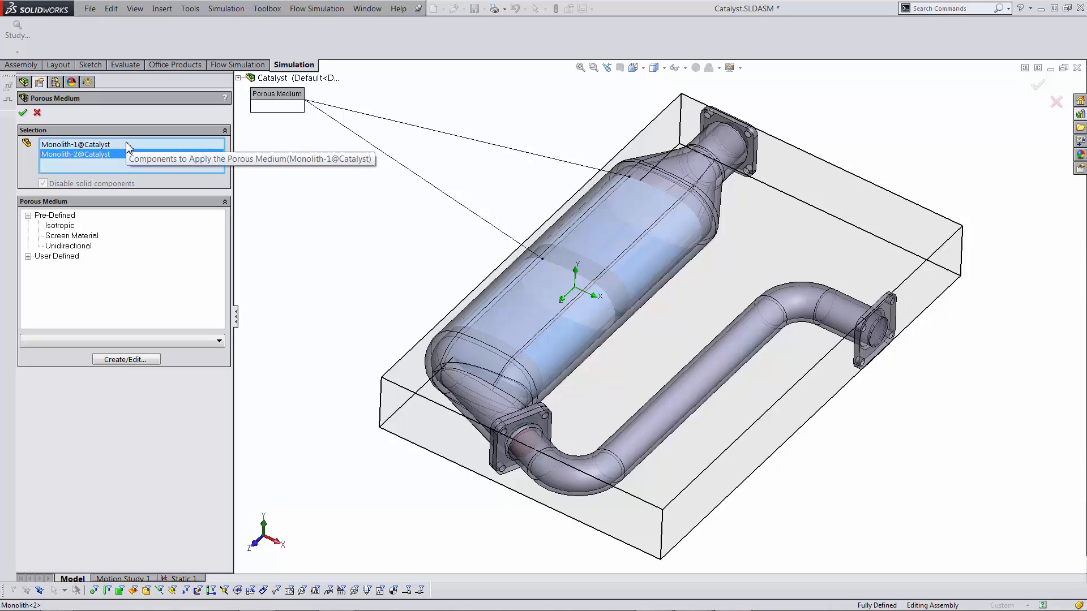
left_click(59, 226)
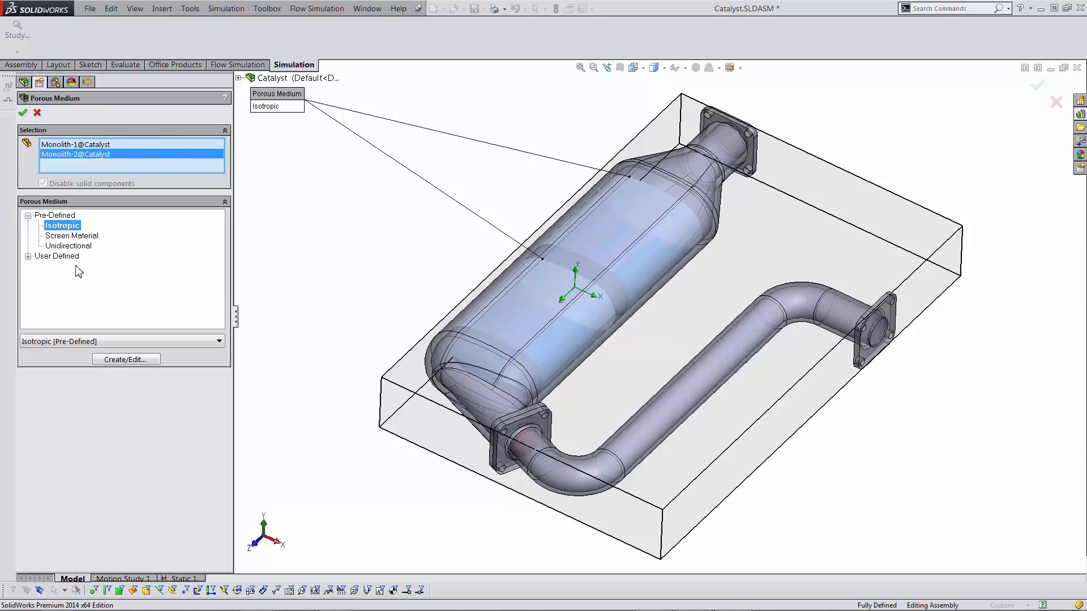
left_click(22, 114)
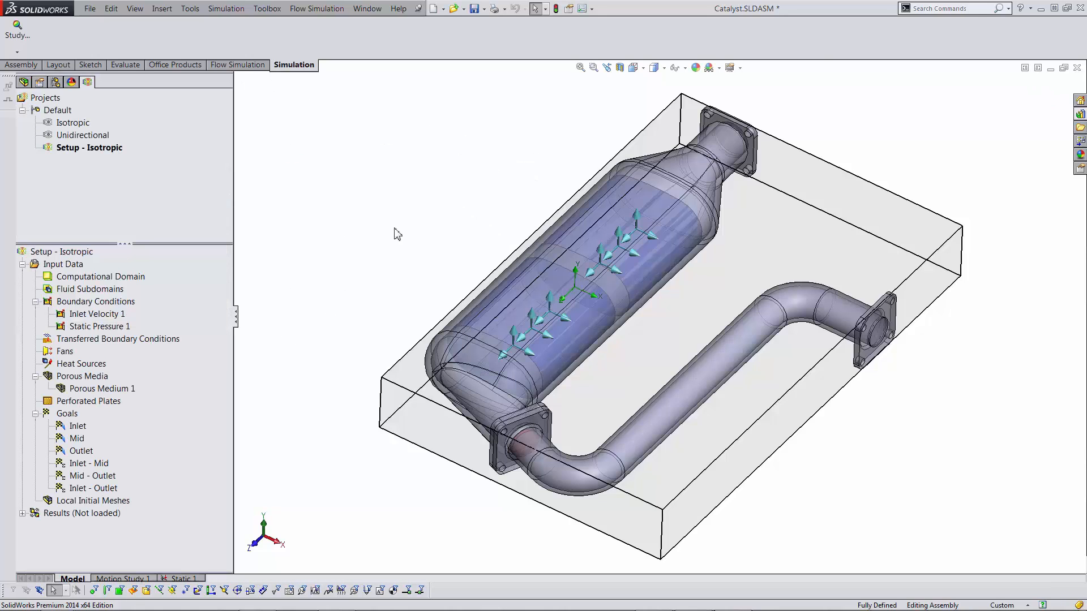
scroll(532, 318, "down", 3)
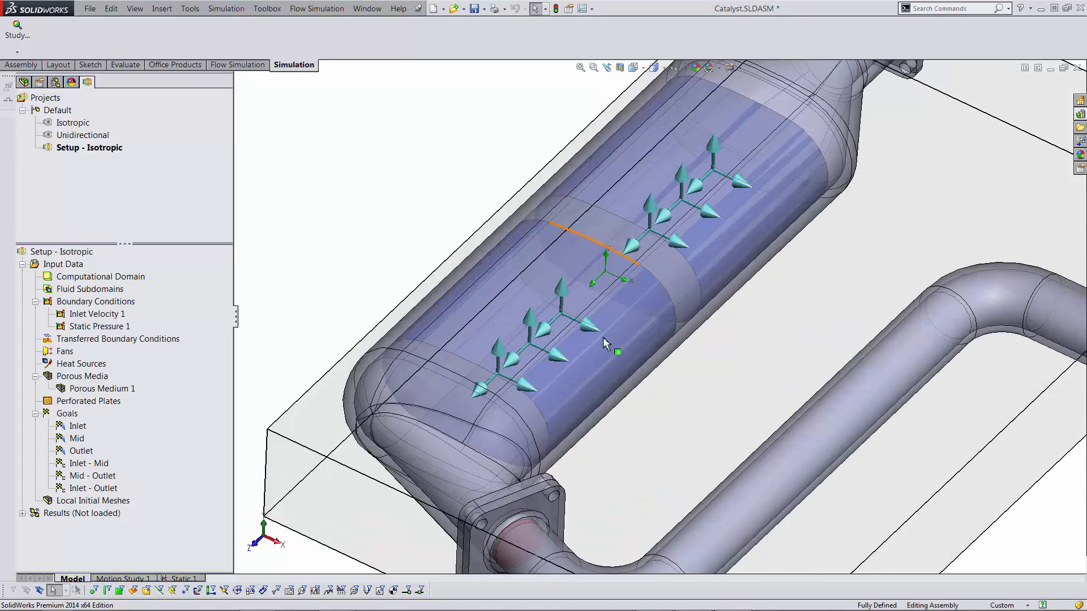
scroll(748, 256, "up", 2)
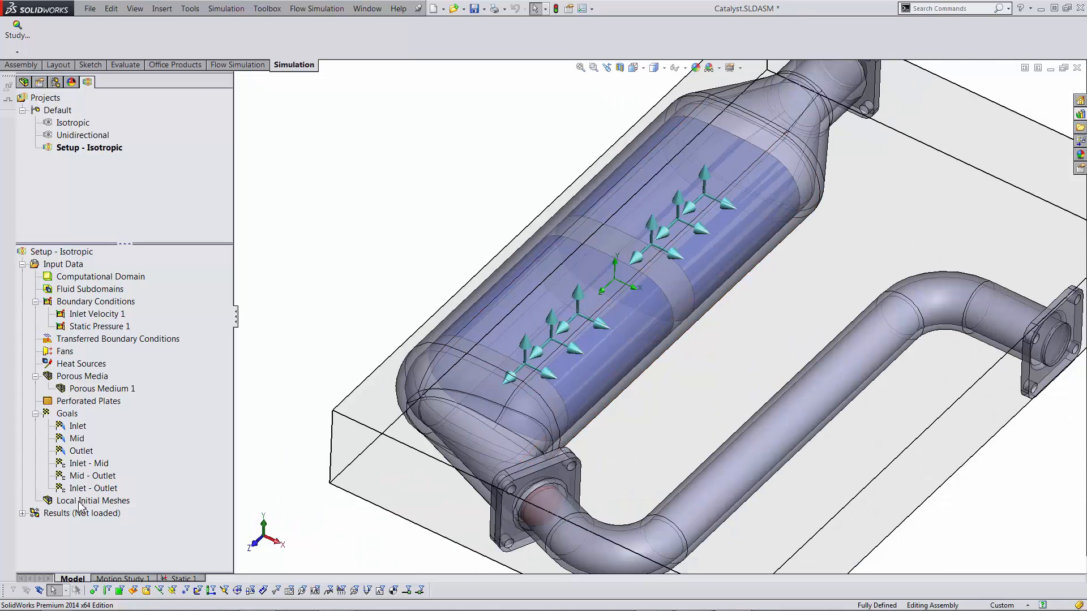
right_click(67, 266)
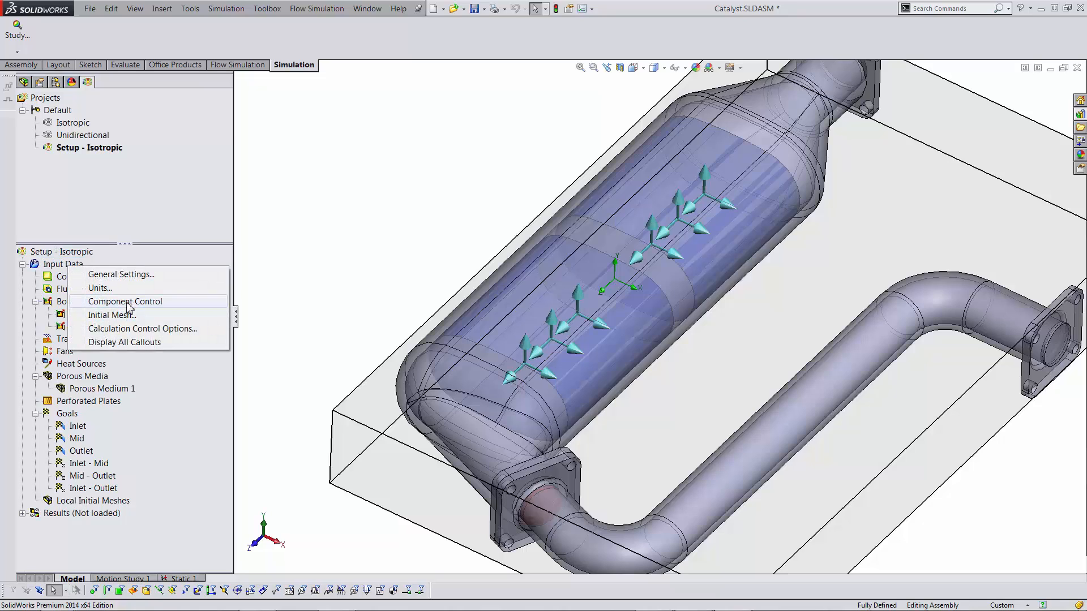
left_click(130, 306)
left_click(70, 168)
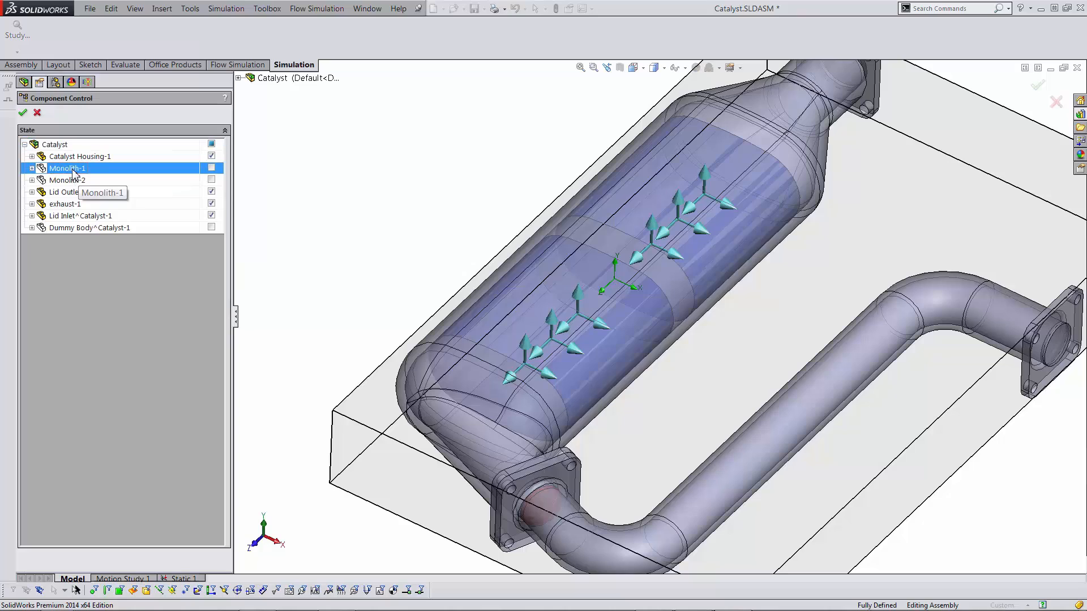
left_click(72, 181)
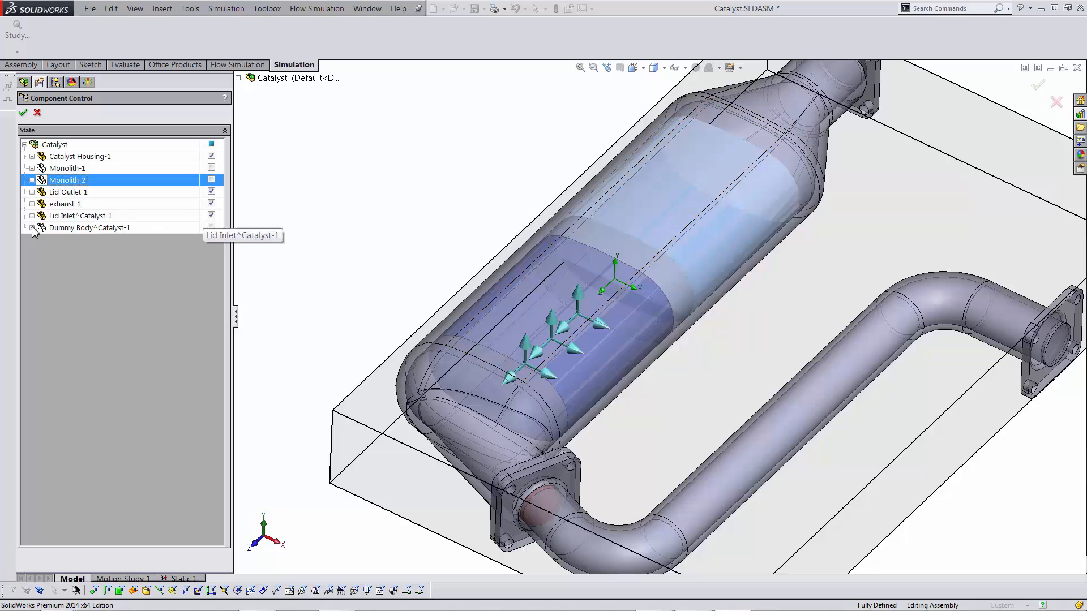
left_click(37, 113)
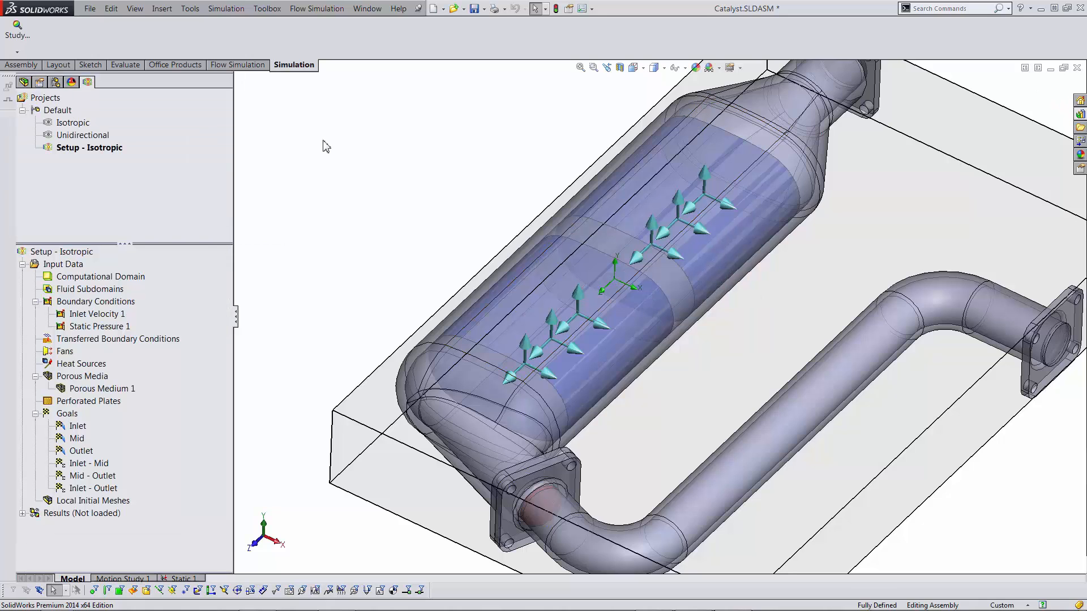
- Activate the Isotropic project, show Flow Trajectories 1, and open the XY Plot 1 settings
double_click(72, 123)
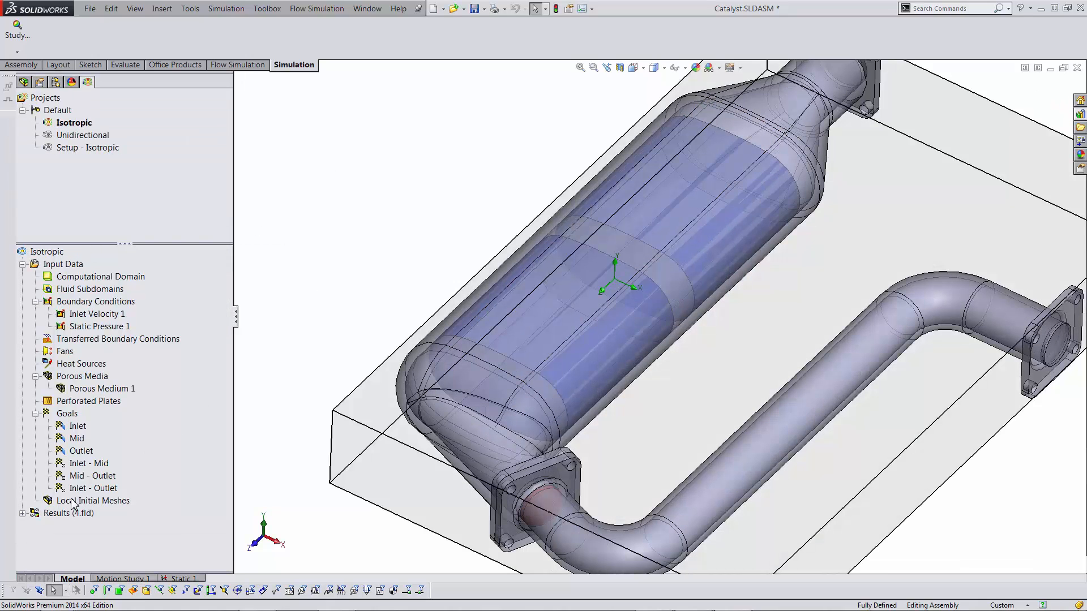
left_click(22, 514)
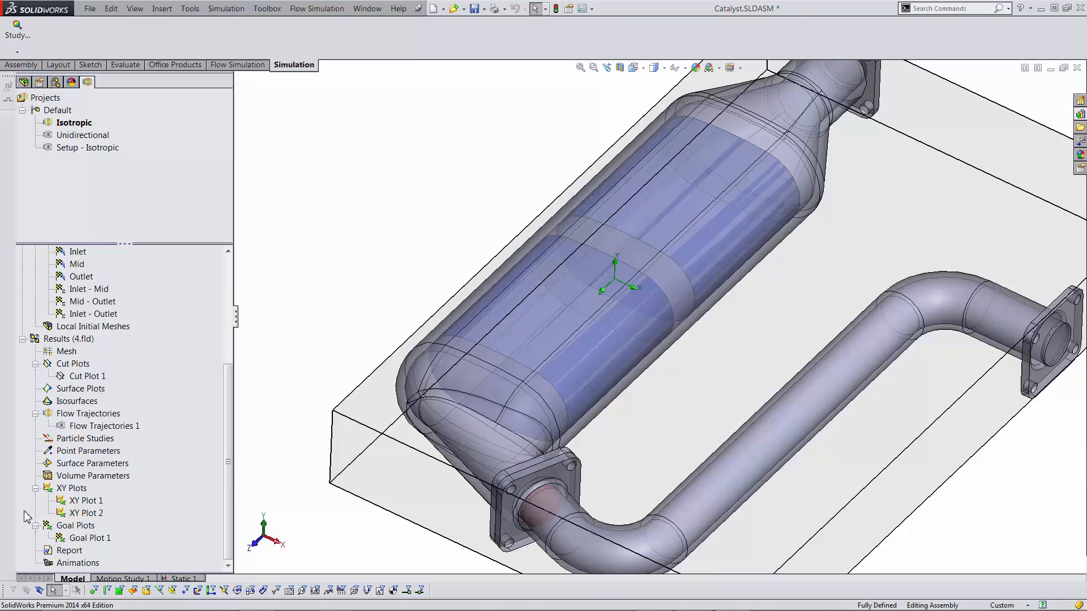
right_click(102, 429)
left_click(141, 452)
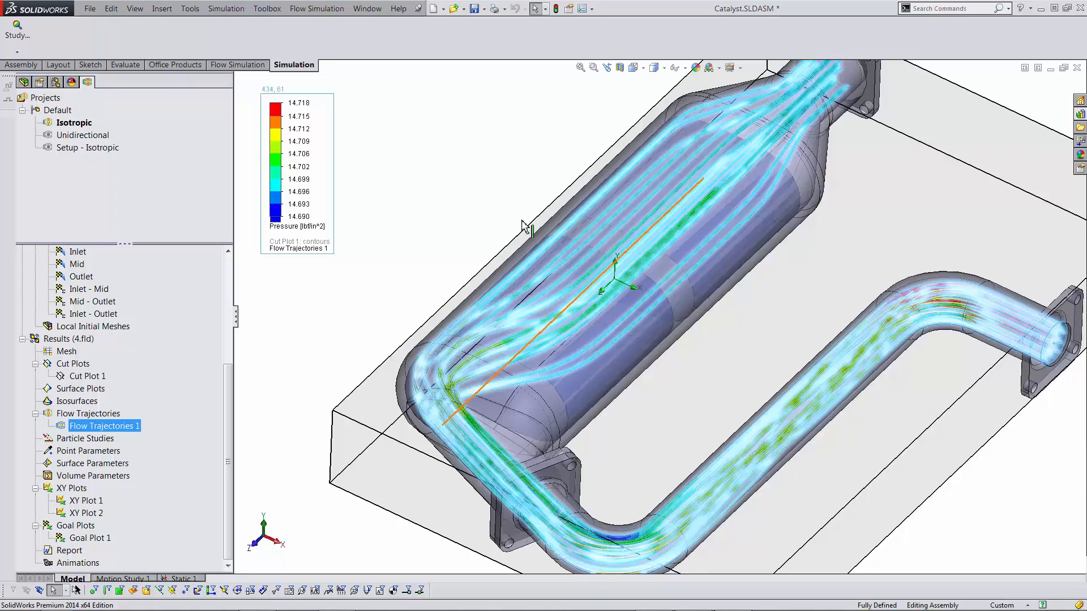
middle_click_drag(750, 344, 749, 426)
scroll(773, 172, "up", 3)
scroll(769, 79, "down", 2)
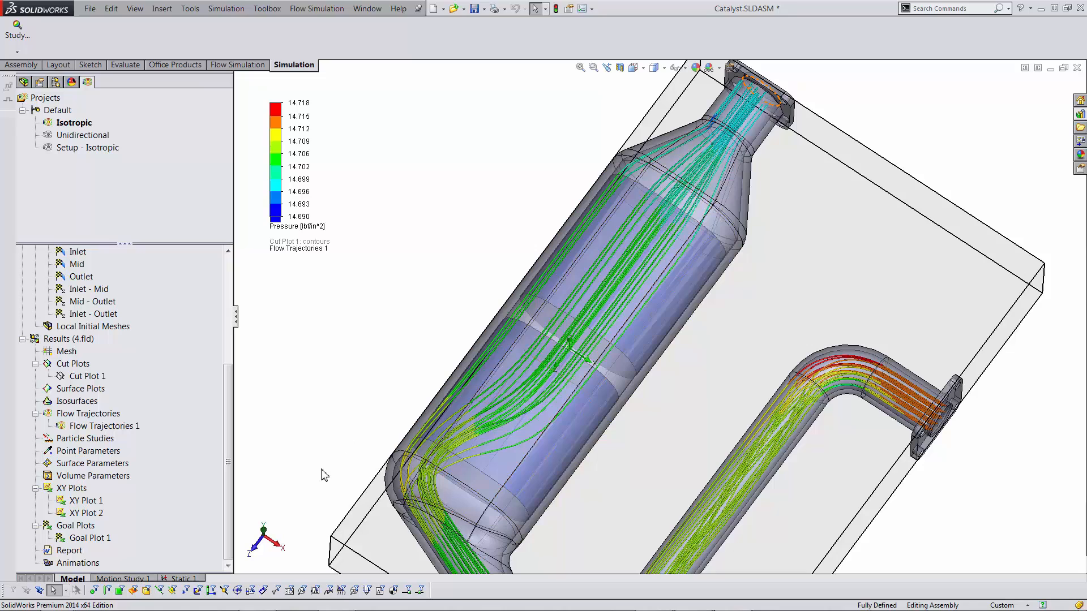
double_click(88, 502)
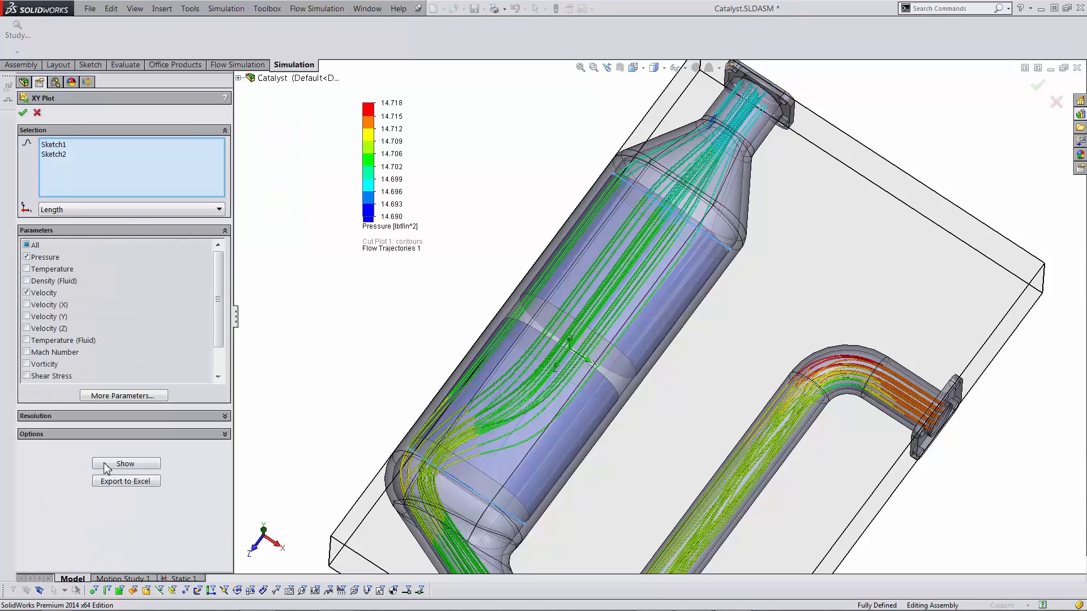
- Show and enlarge the XY Plot 1 pressure and velocity charts, then close them and zoom to fit
left_click(120, 464)
left_click_drag(259, 447, 250, 265)
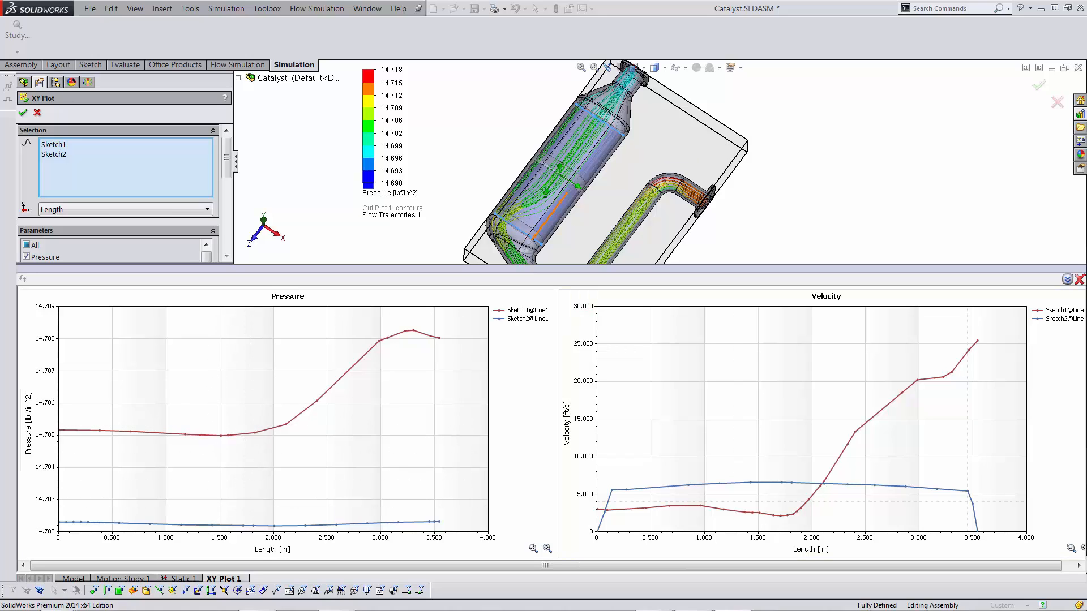
left_click(1079, 279)
key("f")
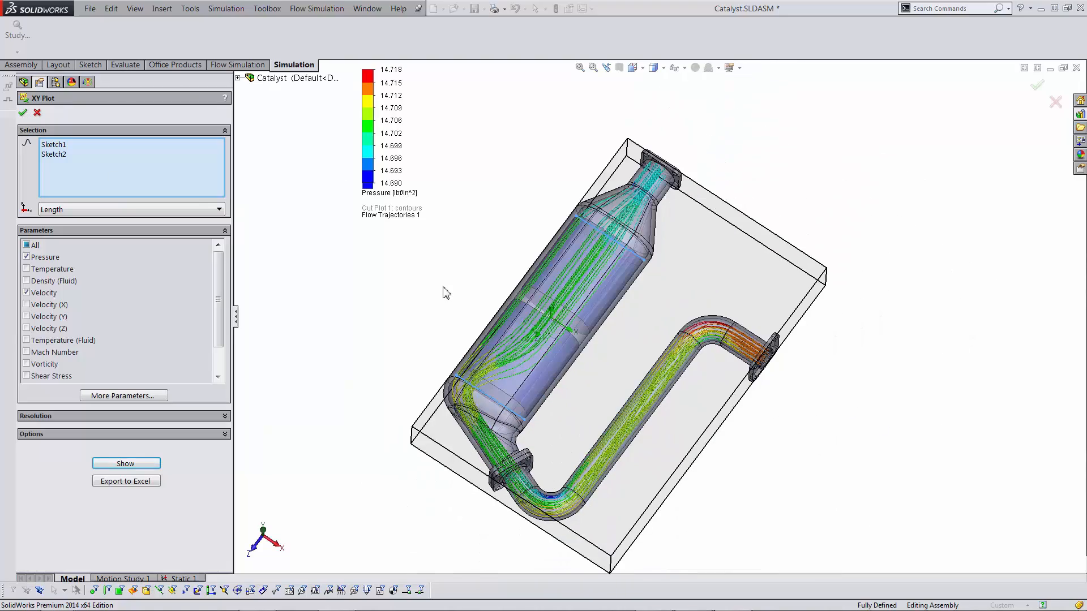
scroll(555, 379, "down", 5)
scroll(552, 383, "down", 2)
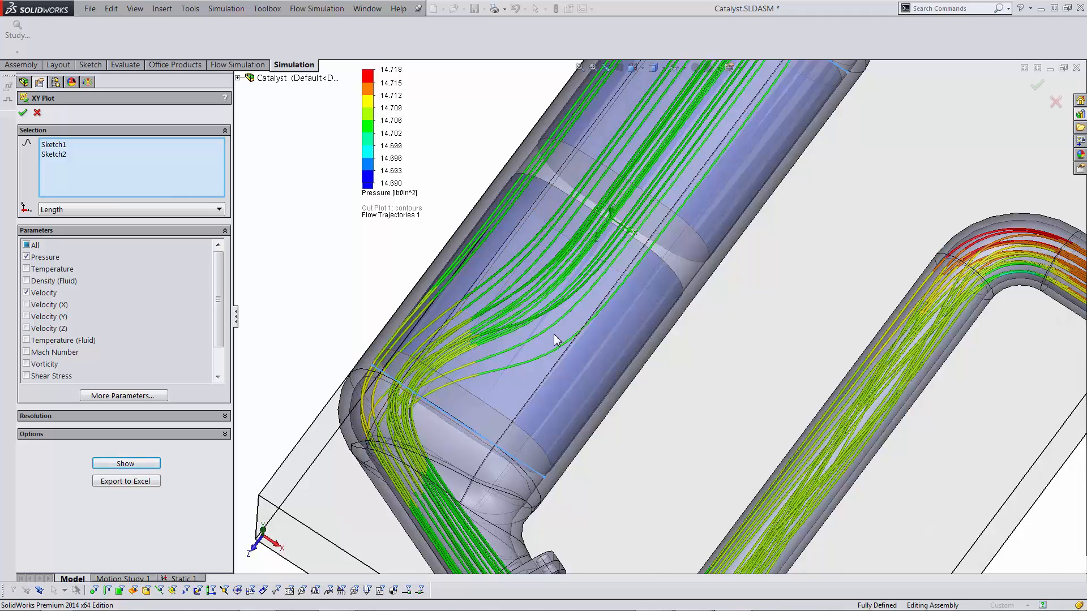
- Close the XY Plot settings and make Unidirectional the active project
left_click(24, 115)
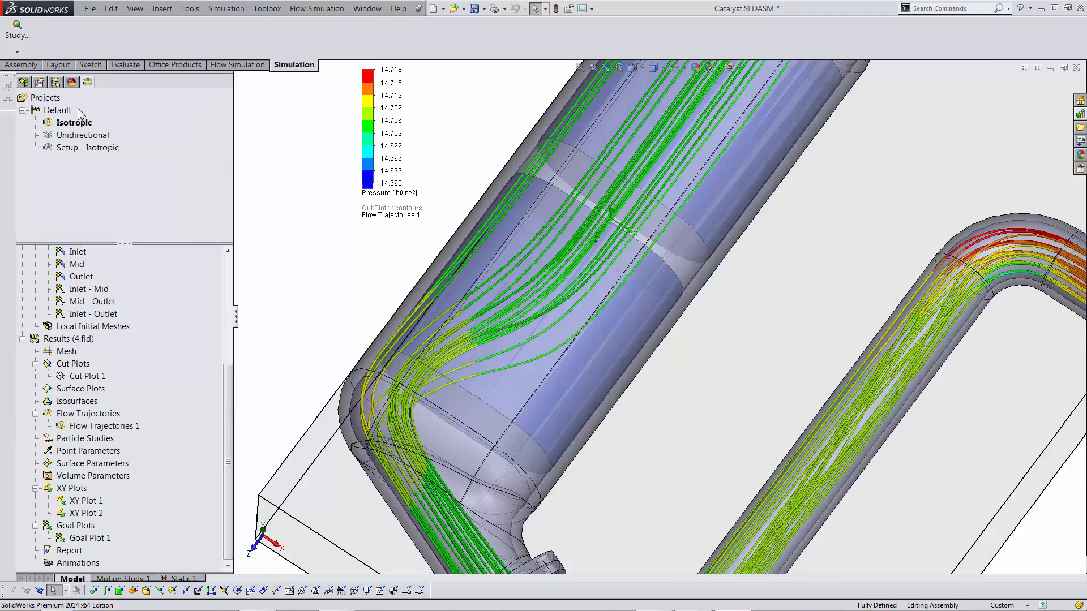
left_click(86, 142)
double_click(85, 140)
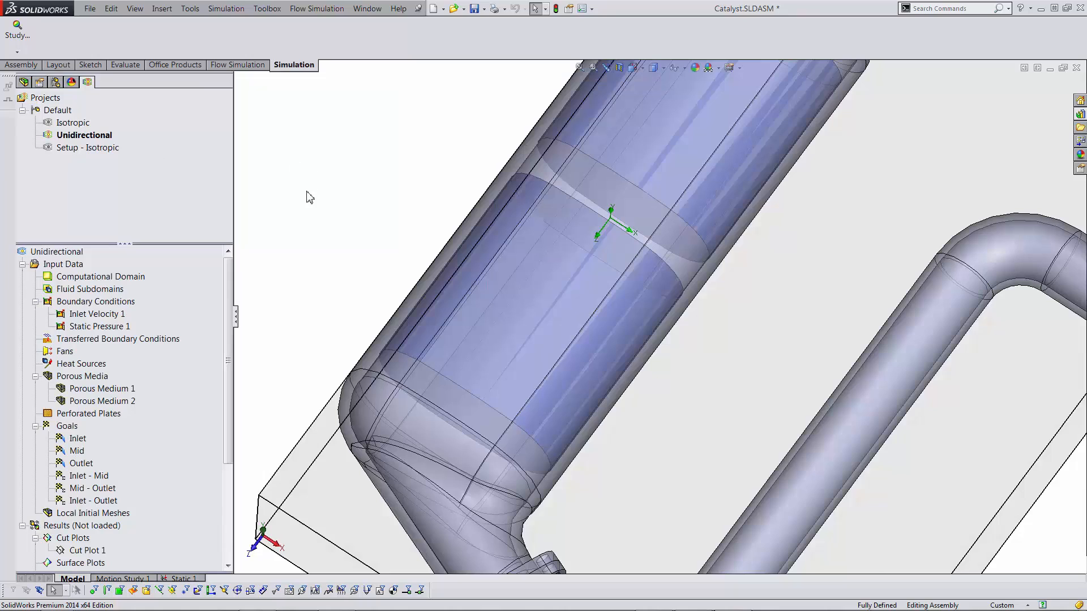
- Load the Unidirectional results and show its Flow Trajectories 1
scroll(228, 376, "down", 3)
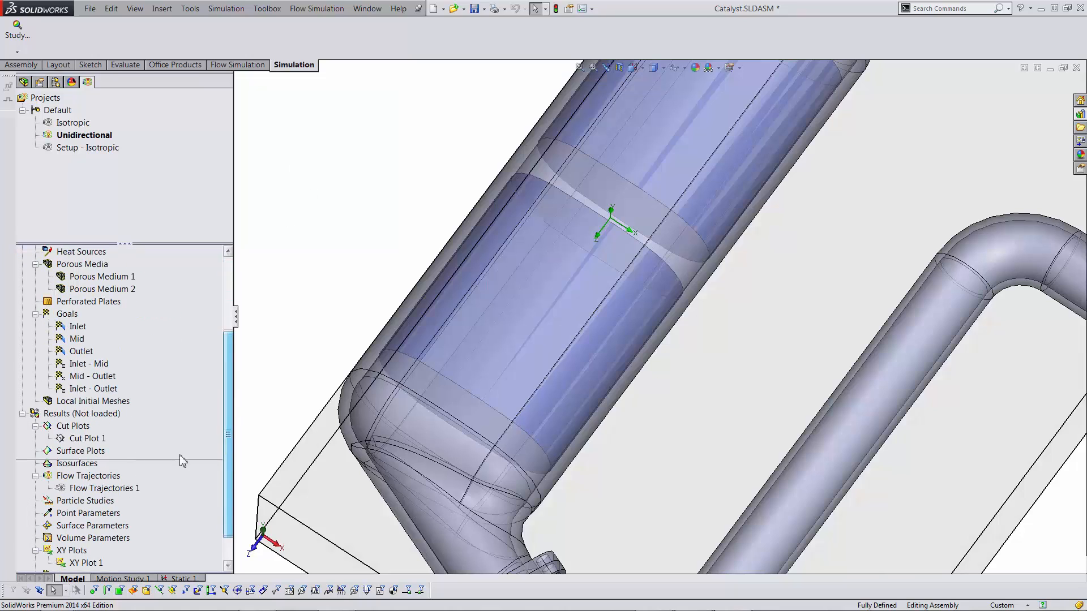
right_click(79, 413)
left_click(94, 422)
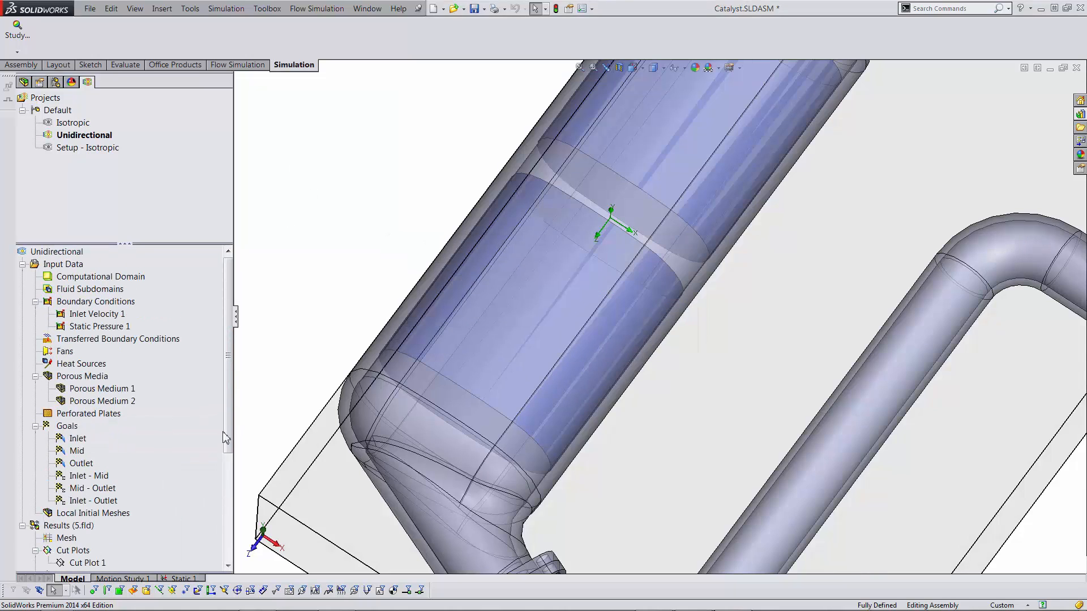
scroll(226, 420, "down", 2)
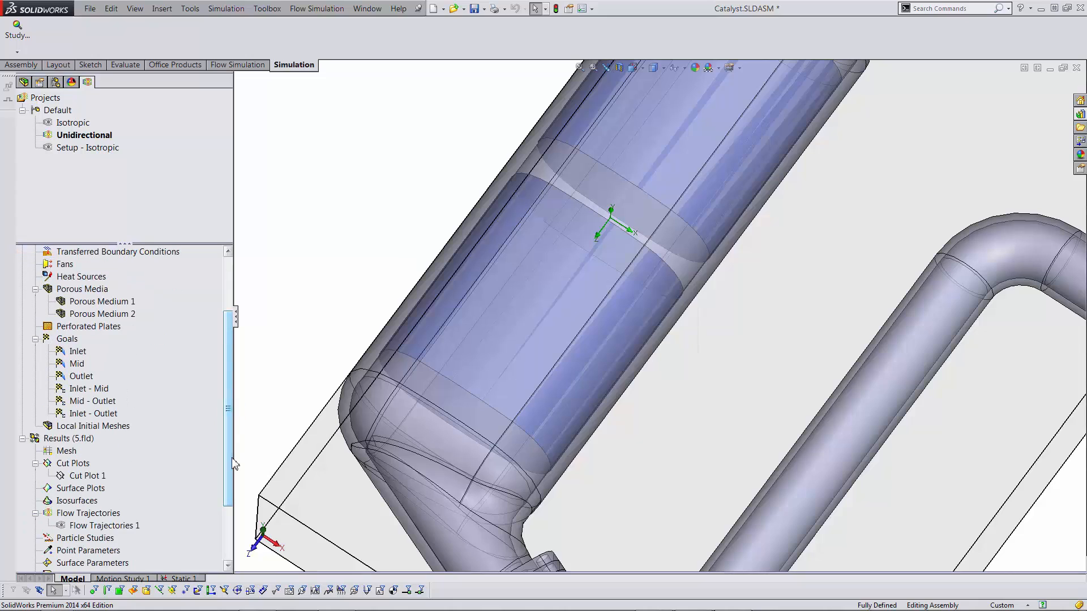
right_click(134, 525)
left_click(153, 384)
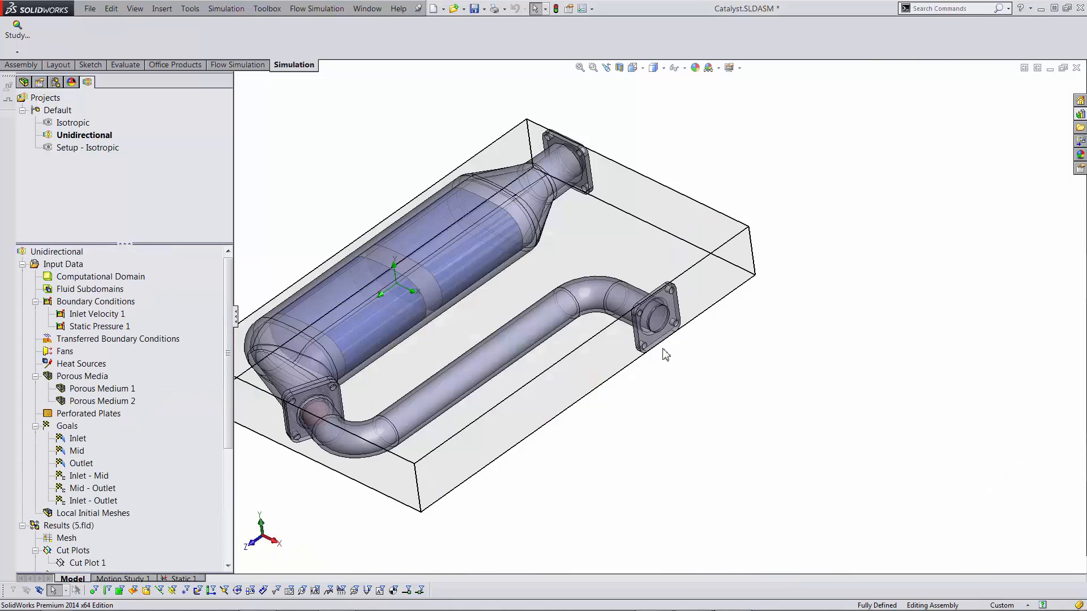
key("ctrl+7")
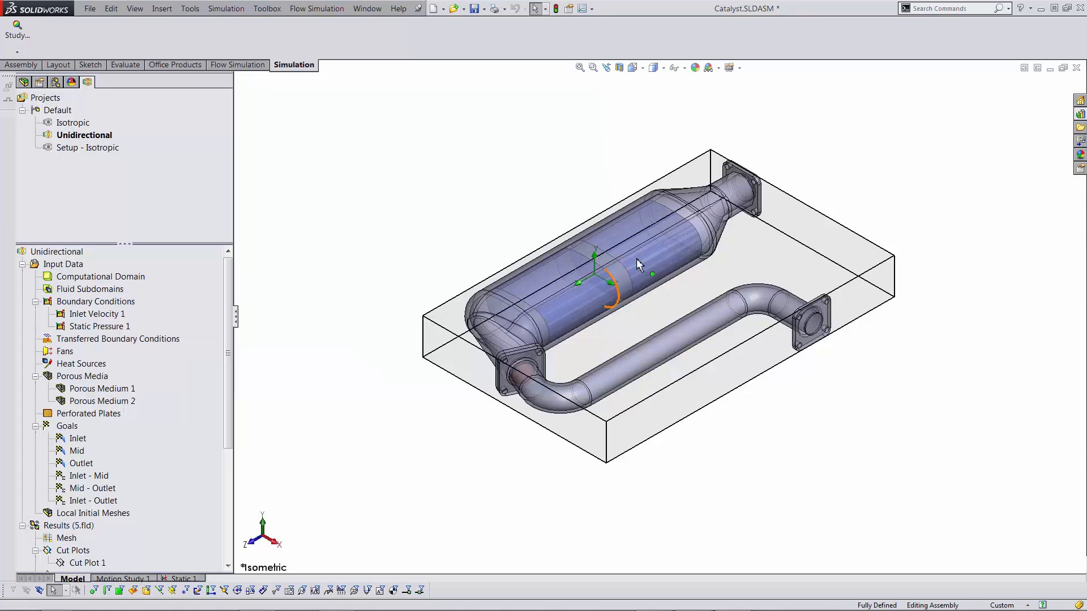
scroll(875, 145, "down", 2)
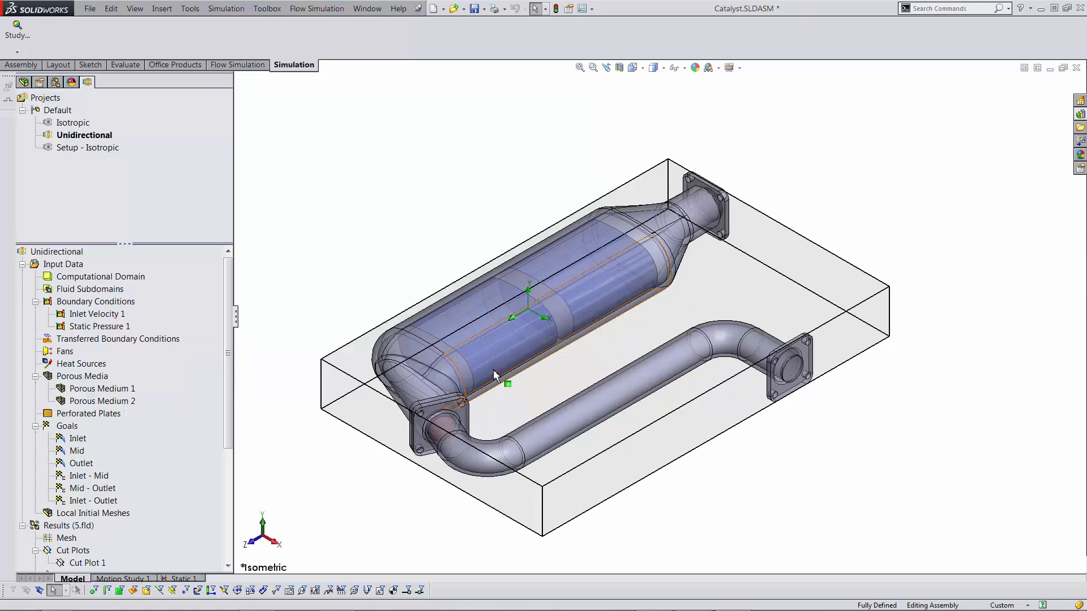
middle_click_drag(492, 309, 460, 360)
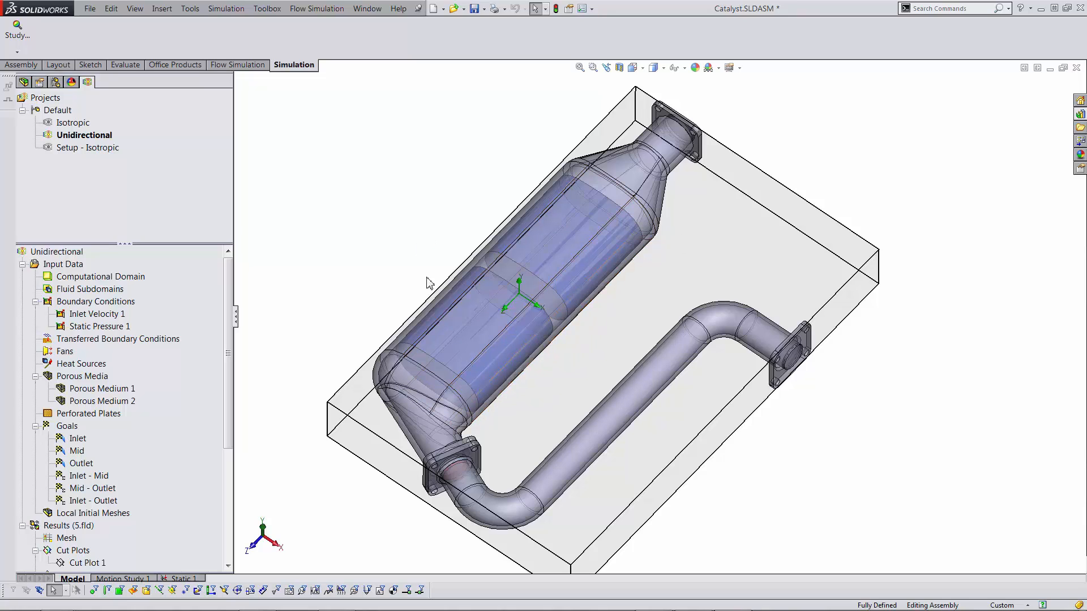
middle_click_drag(539, 367, 570, 362)
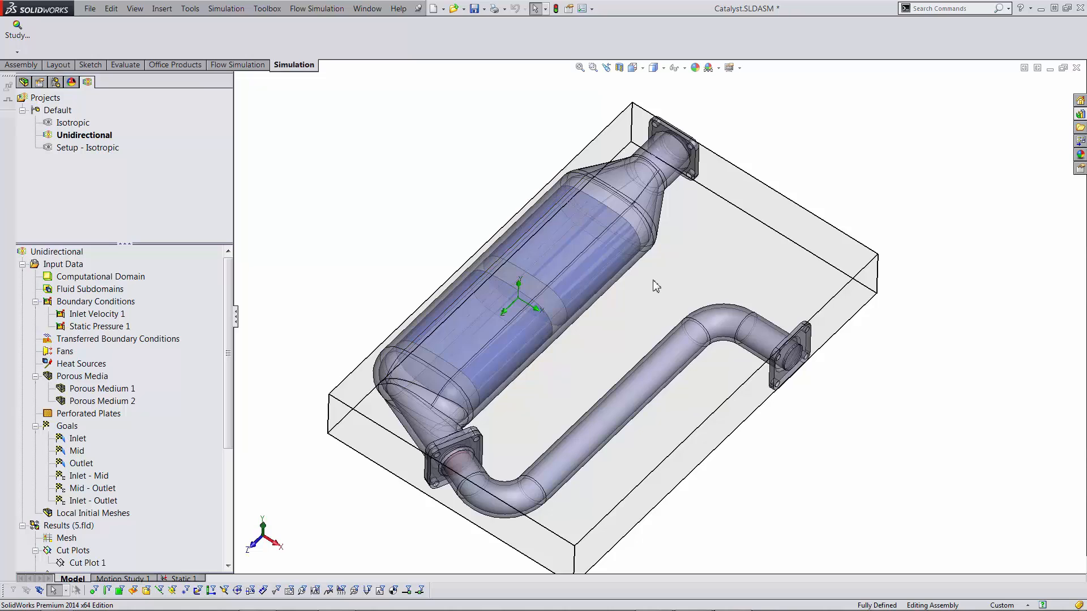
middle_click_drag(655, 284, 621, 302)
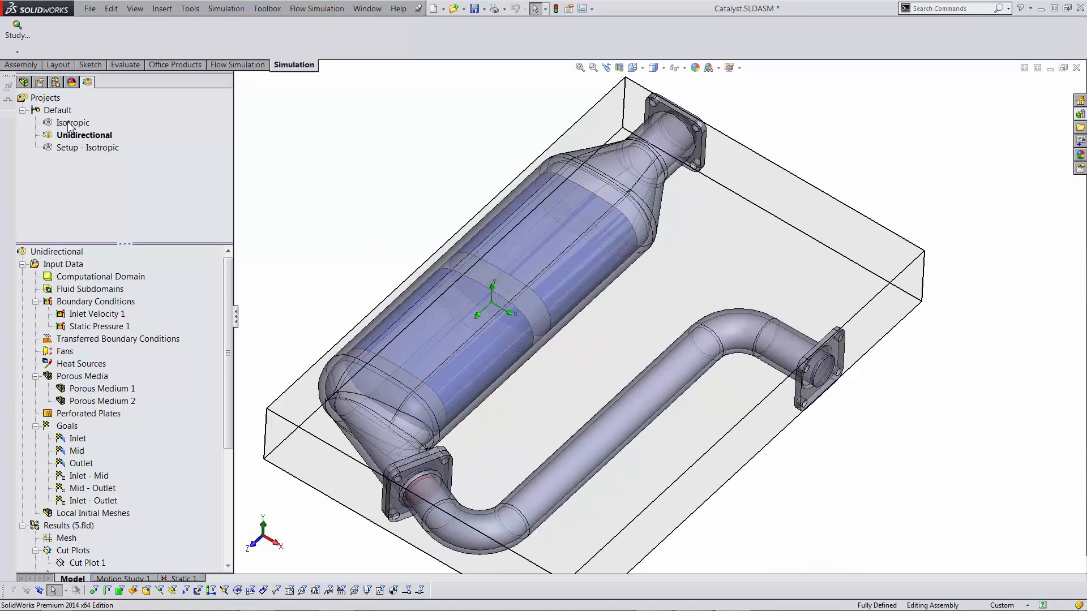
- Activate Setup - Isotropic and edit the definition of Porous Medium 1
double_click(74, 147)
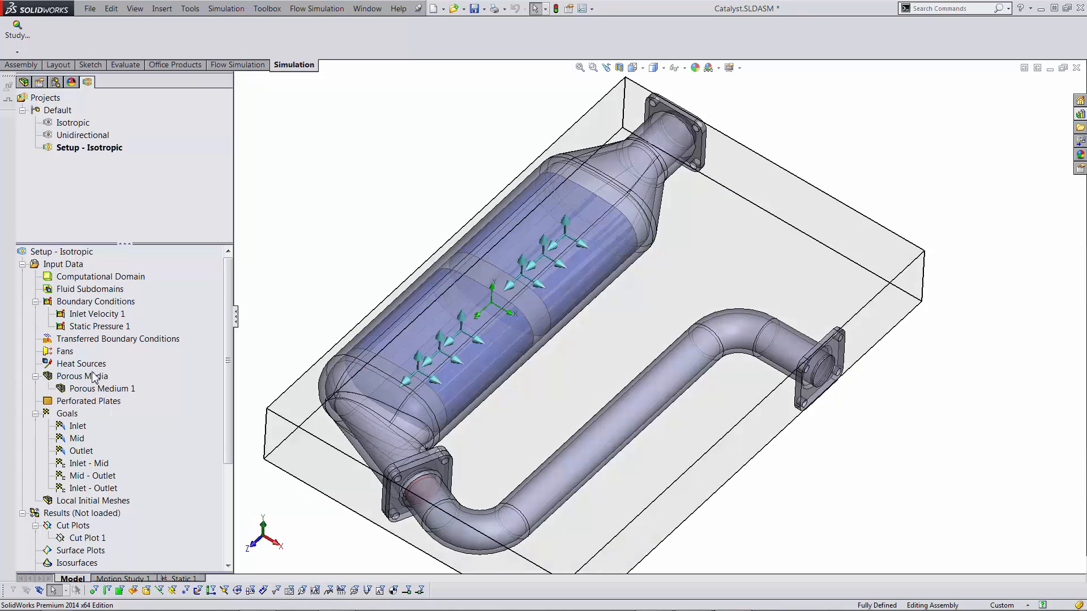
right_click(105, 390)
left_click(126, 397)
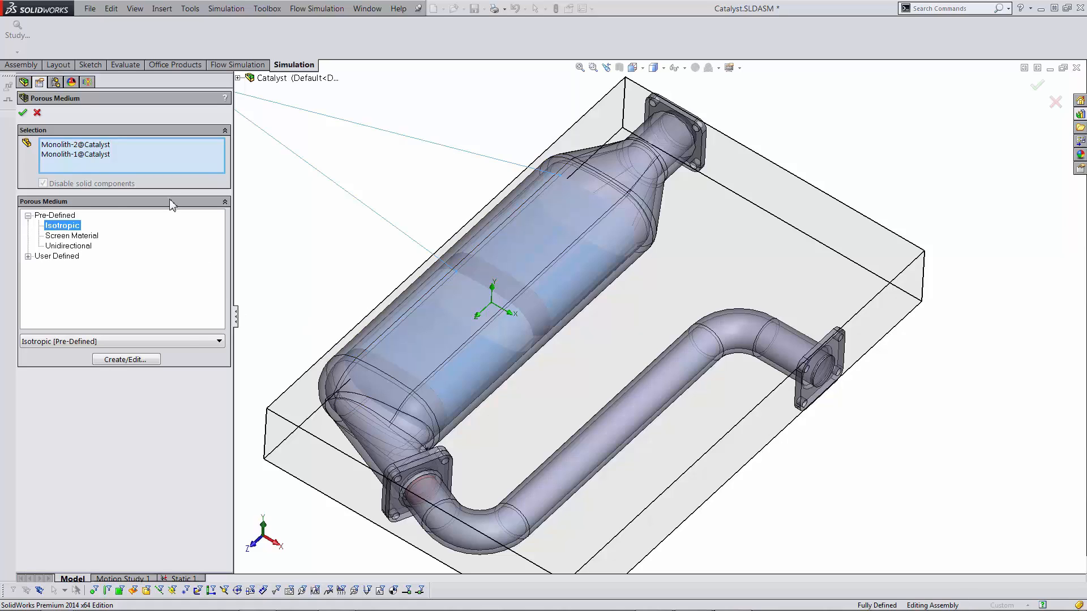
- Open the porous media Engineering Database and view Isotropic's properties and pressure drop vs. flowrate curve
left_click(125, 359)
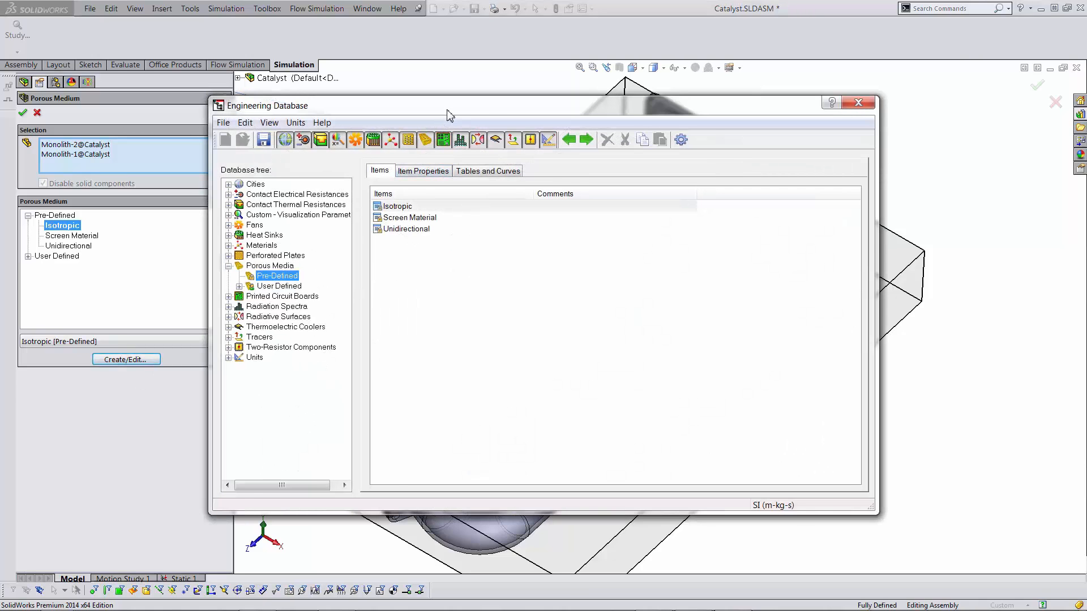
left_click_drag(447, 116, 481, 115)
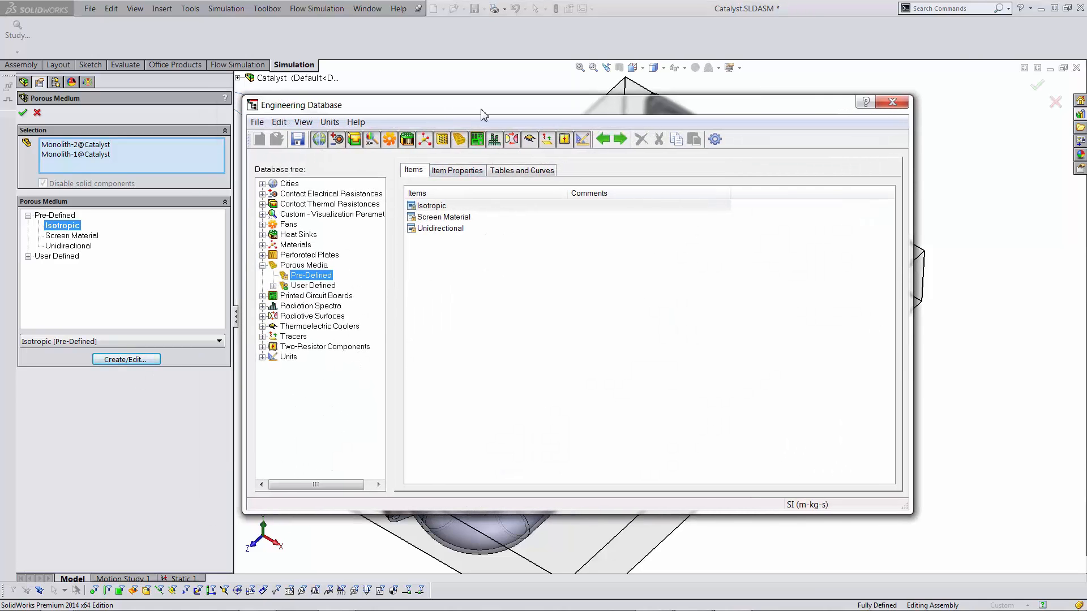
left_click(433, 209)
left_click(471, 171)
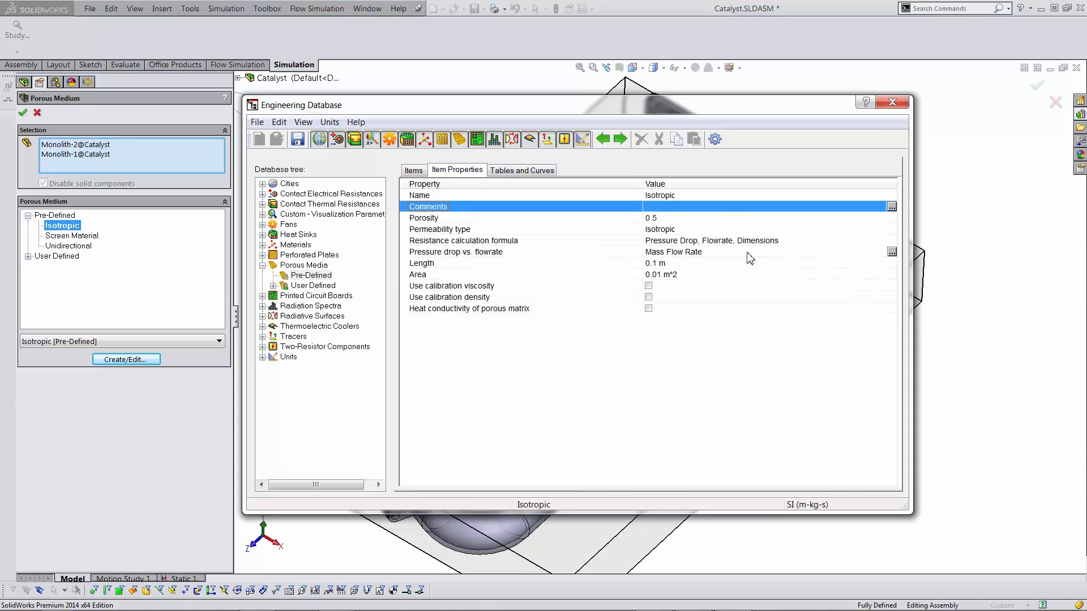
left_click(521, 170)
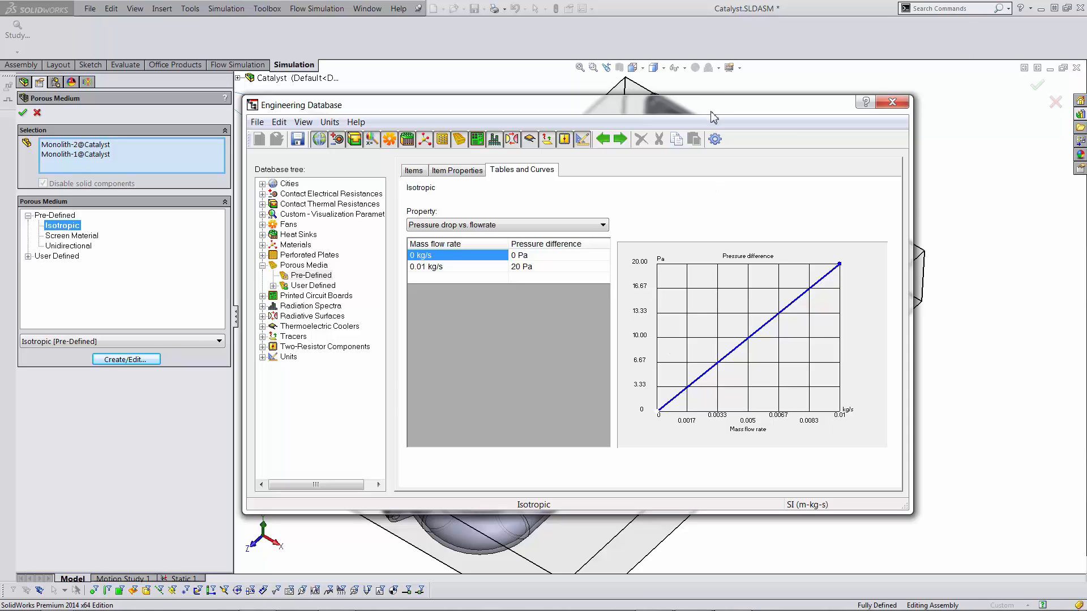
left_click_drag(713, 109, 984, 102)
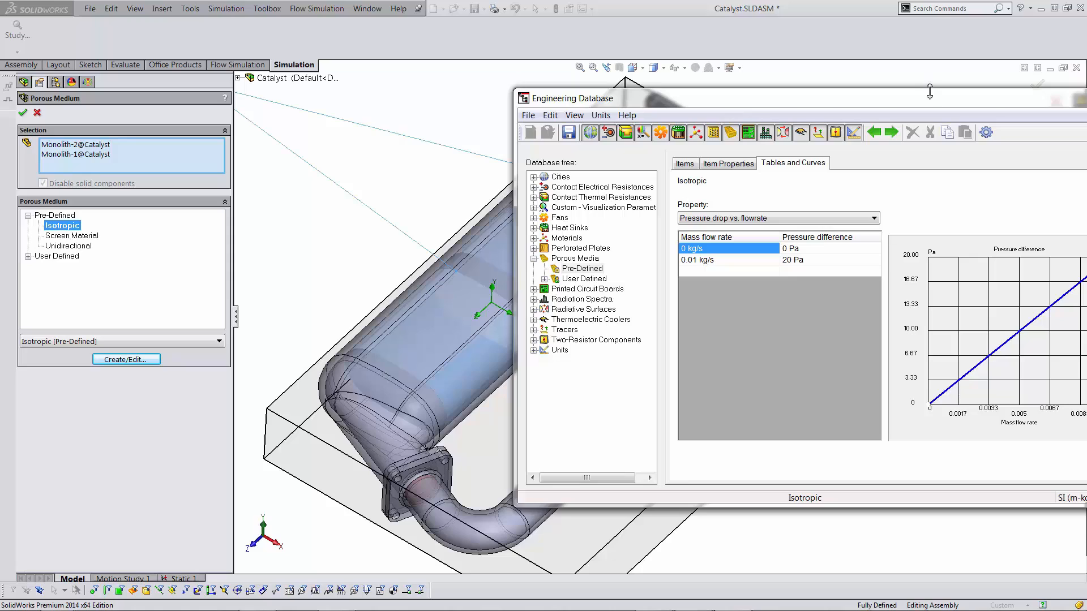
left_click_drag(931, 95, 703, 72)
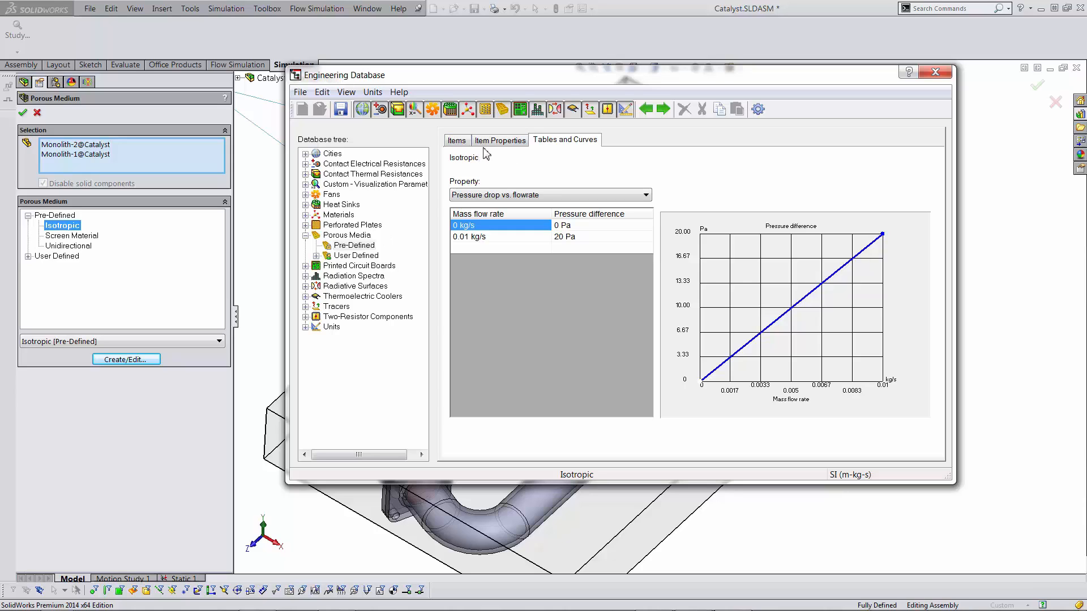
- View the user-defined Catalyst Study medium's properties, selecting its Porosity value
left_click(317, 256)
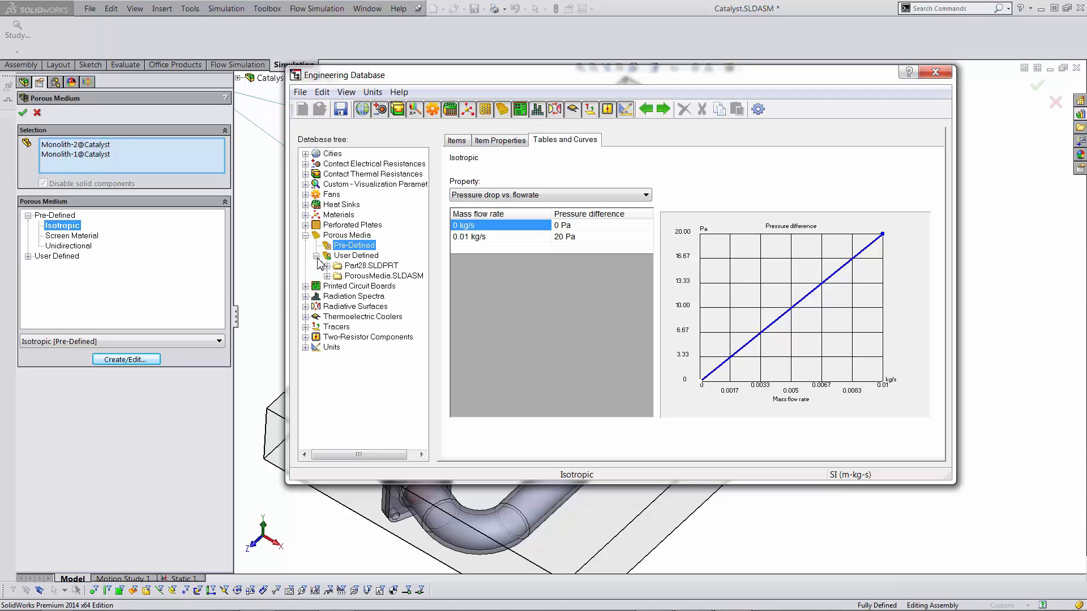
left_click(347, 258)
left_click(456, 140)
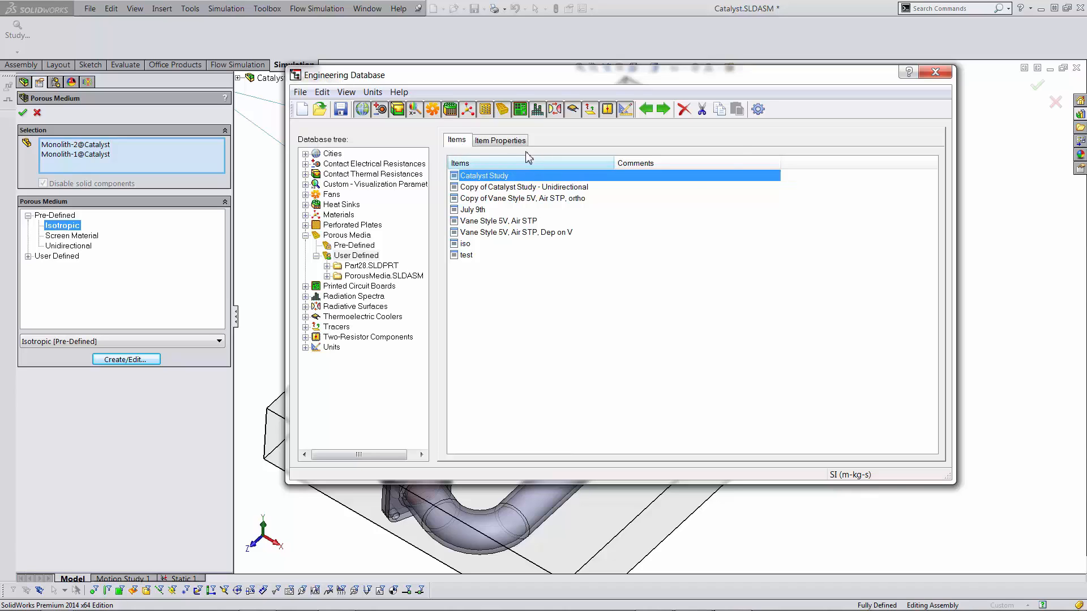
left_click(499, 141)
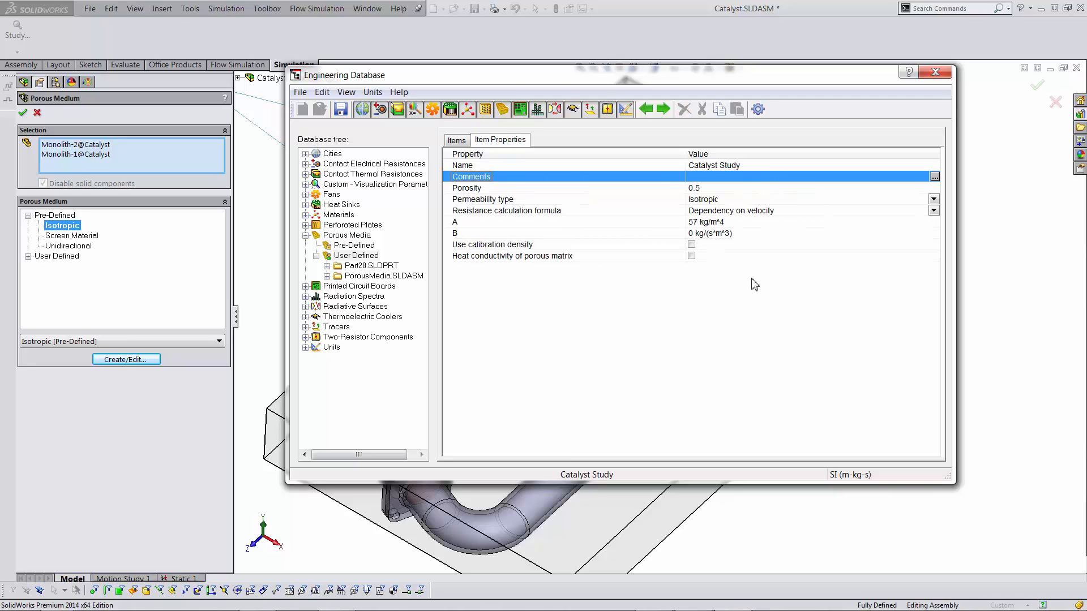
left_click(706, 189)
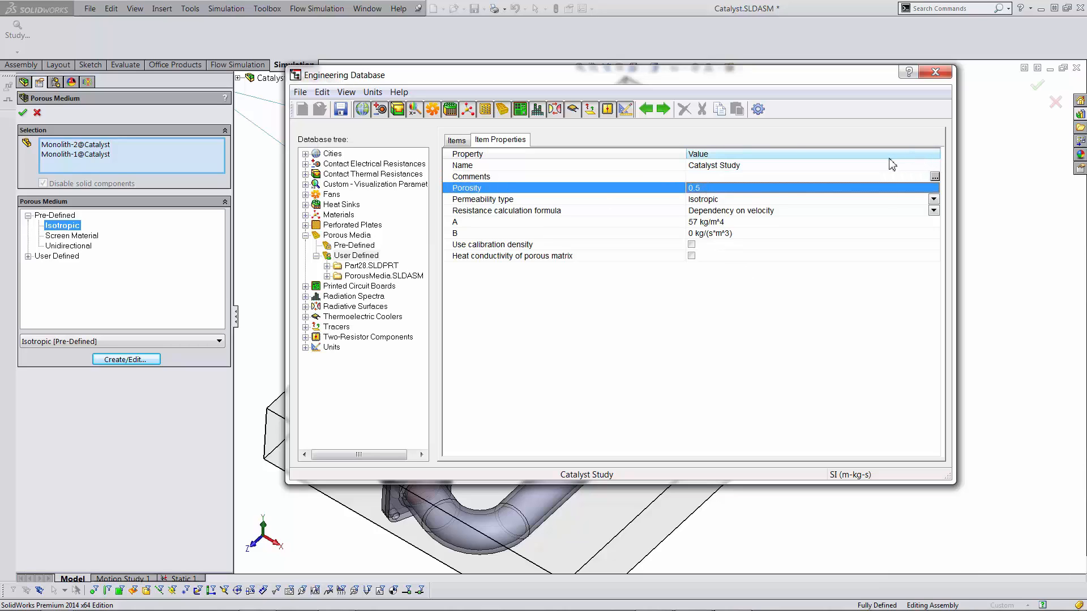
- Drag the Engineering Database window to the lower right to uncover the model
left_click_drag(763, 85, 407, 124)
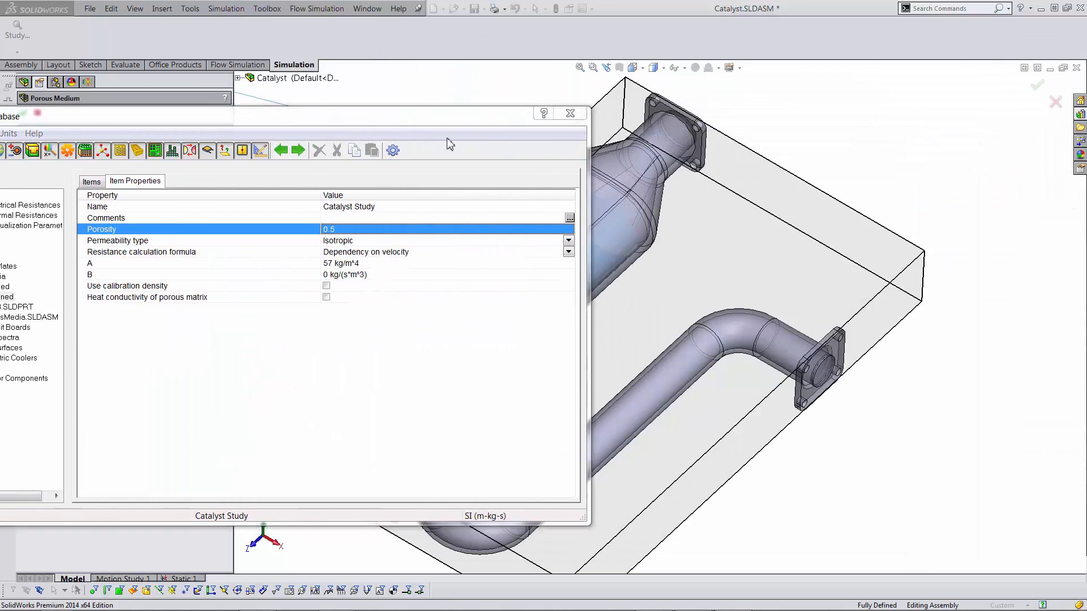
left_click_drag(455, 125, 885, 289)
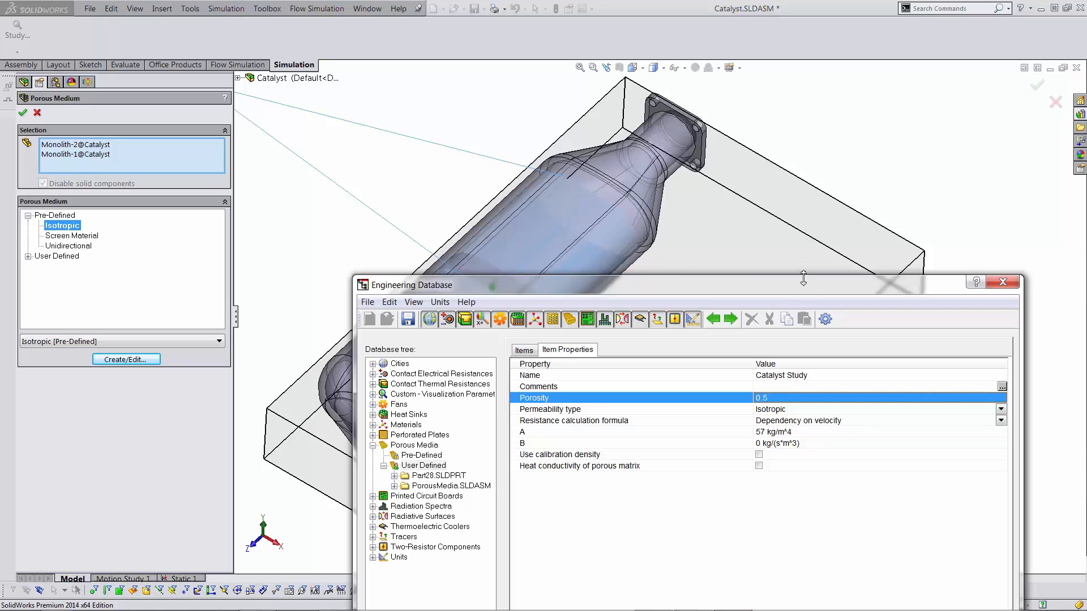
left_click_drag(800, 289, 792, 209)
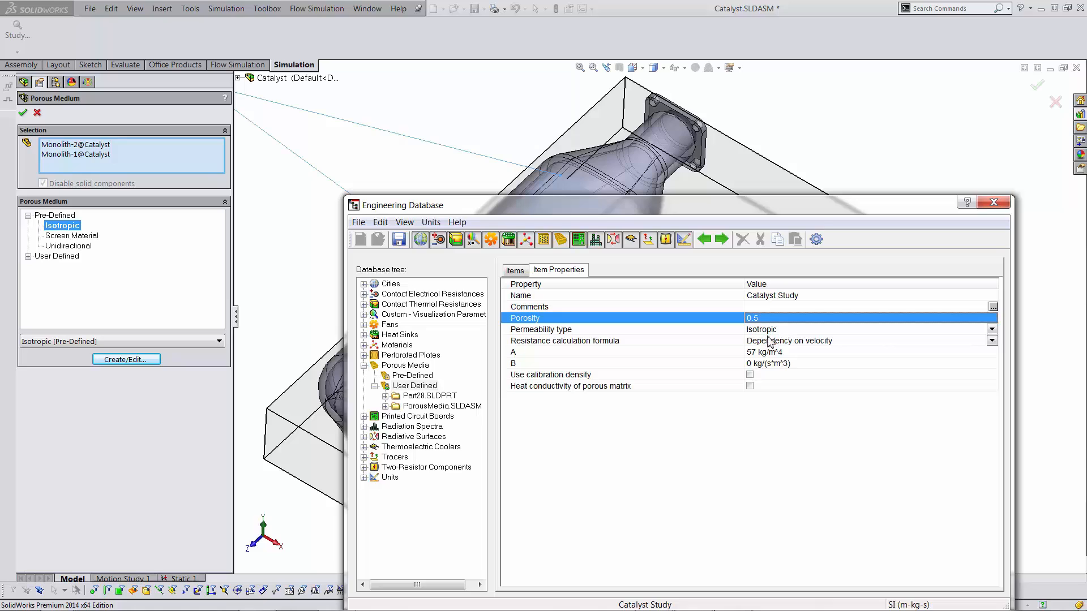
left_click(994, 334)
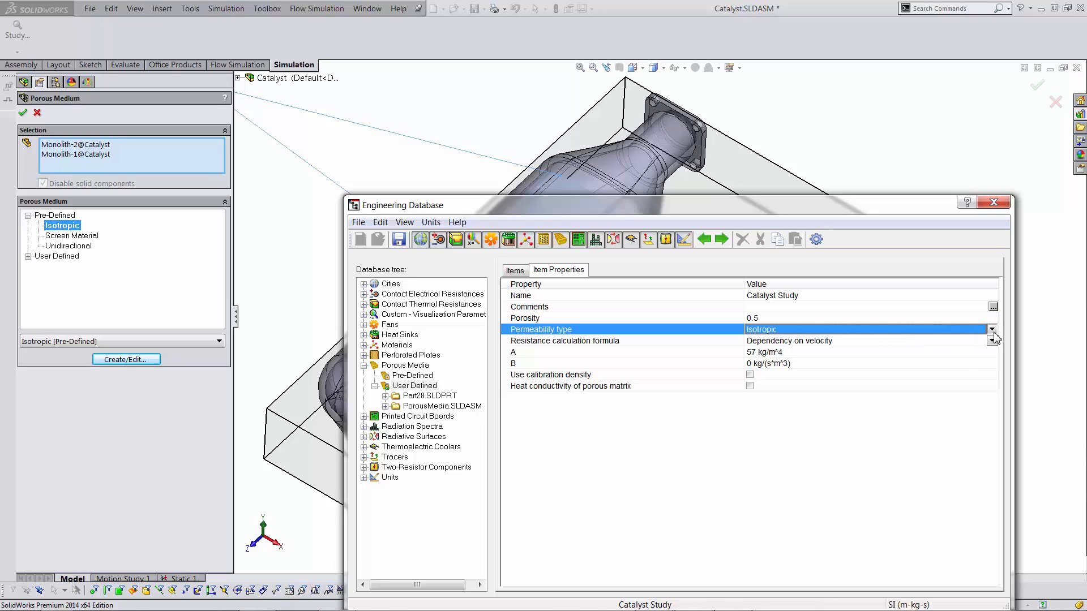
left_click(992, 330)
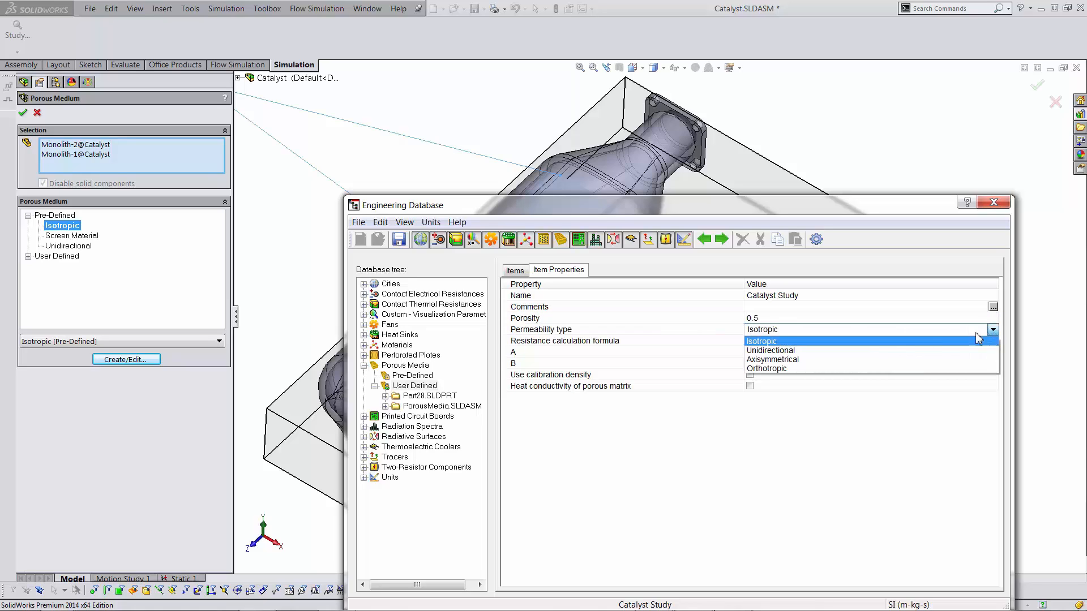
left_click(851, 369)
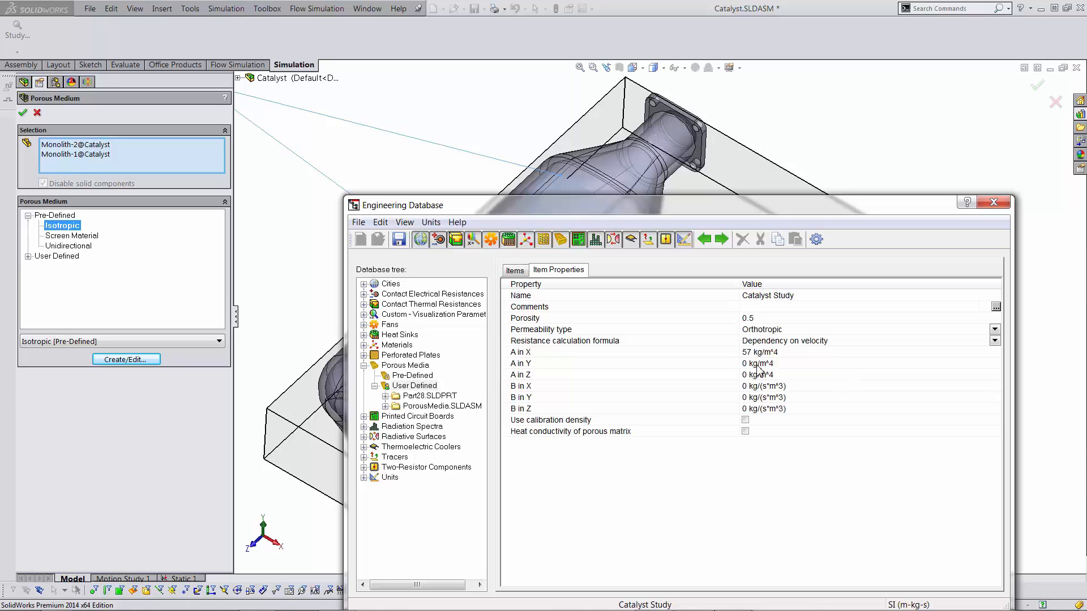
left_click_drag(770, 210, 773, 166)
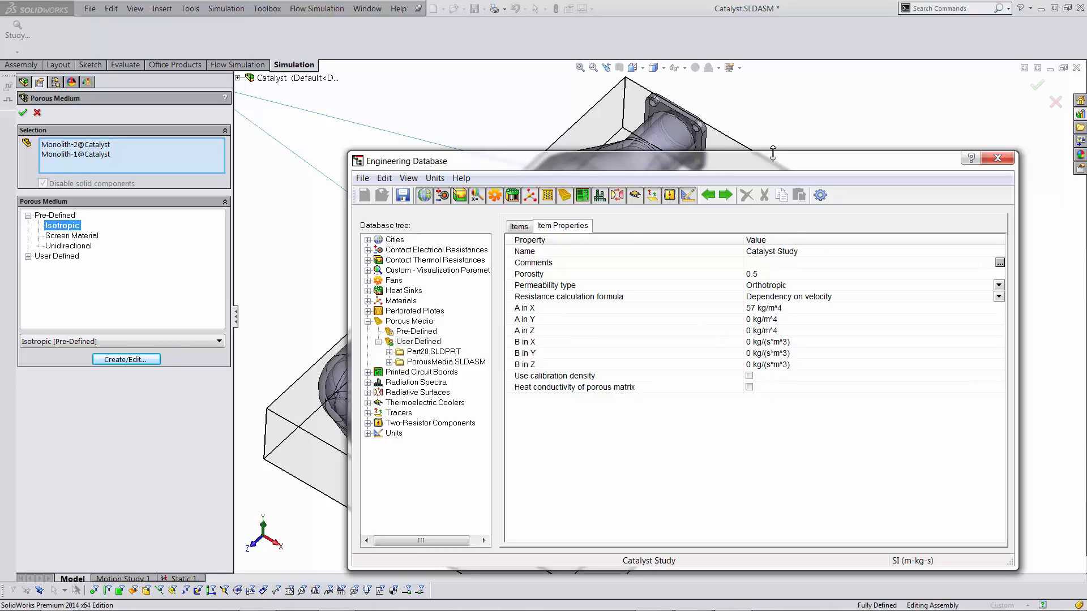
left_click_drag(779, 165, 744, 150)
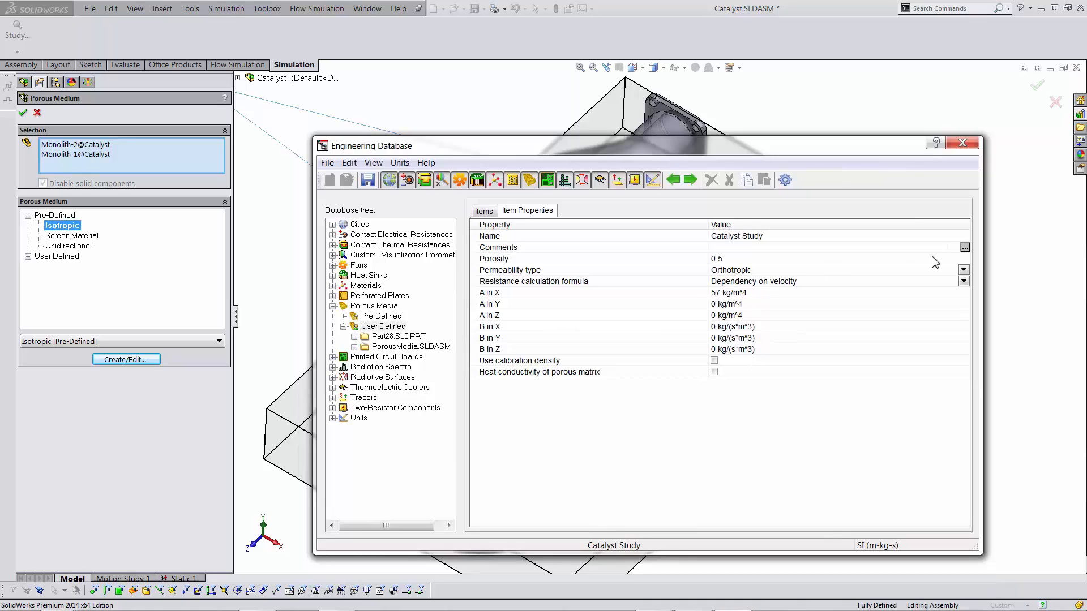
left_click(965, 273)
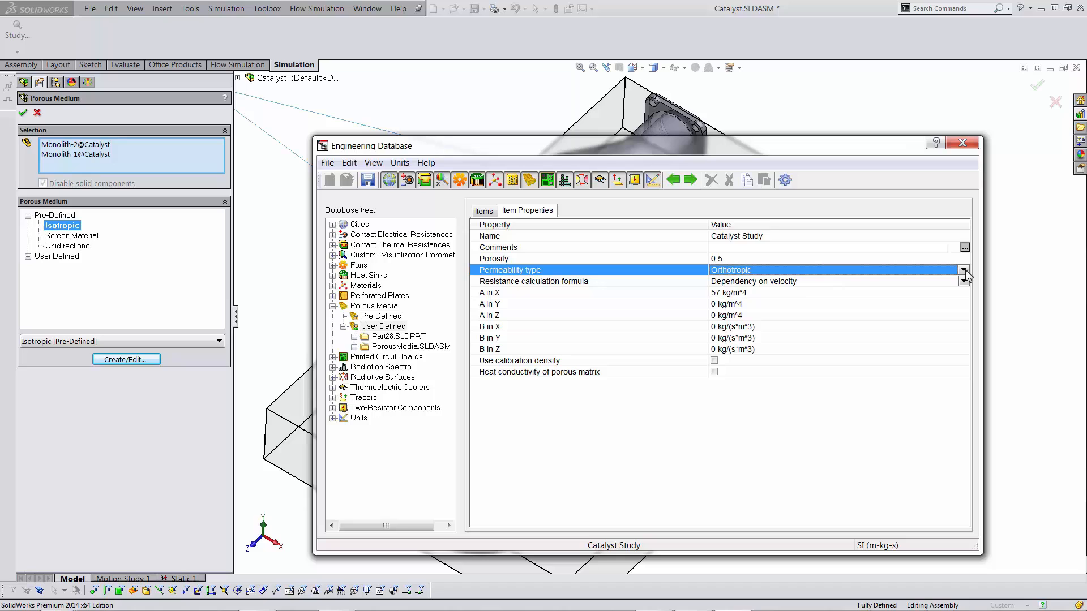
left_click(964, 272)
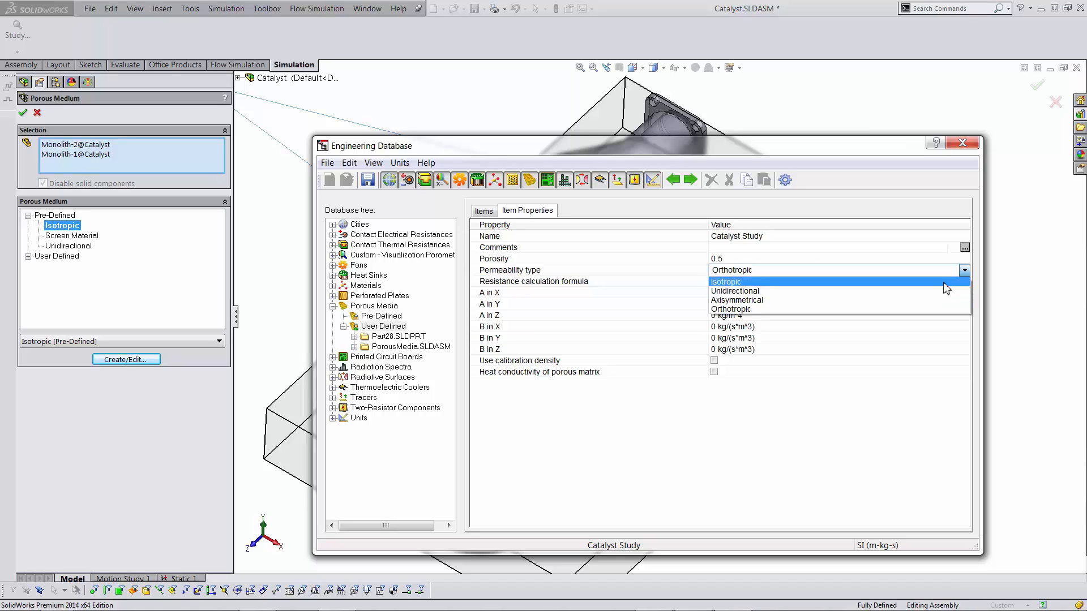
left_click(928, 283)
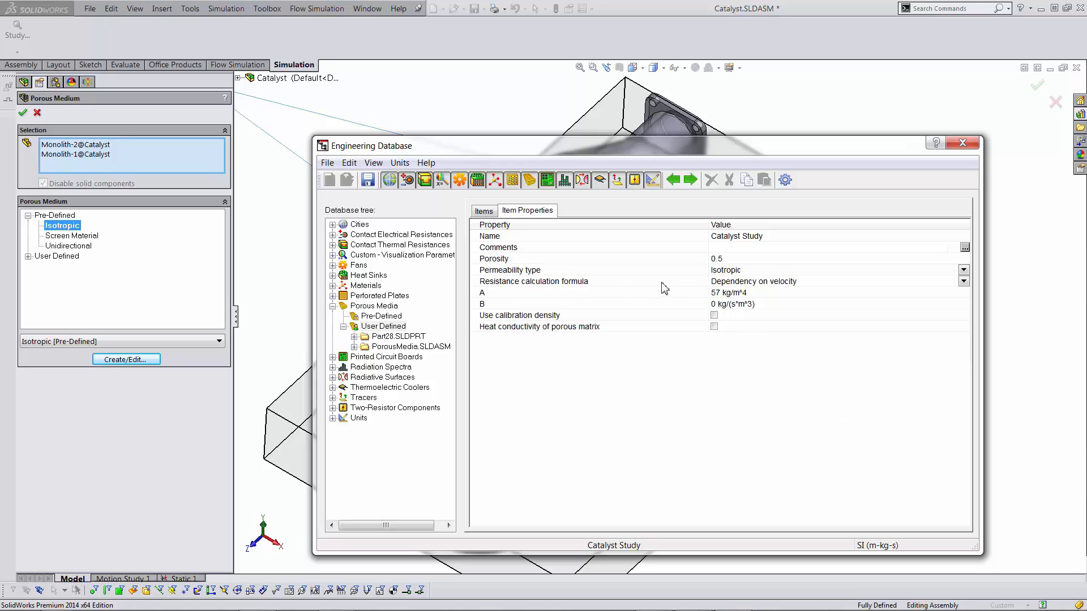
left_click(964, 282)
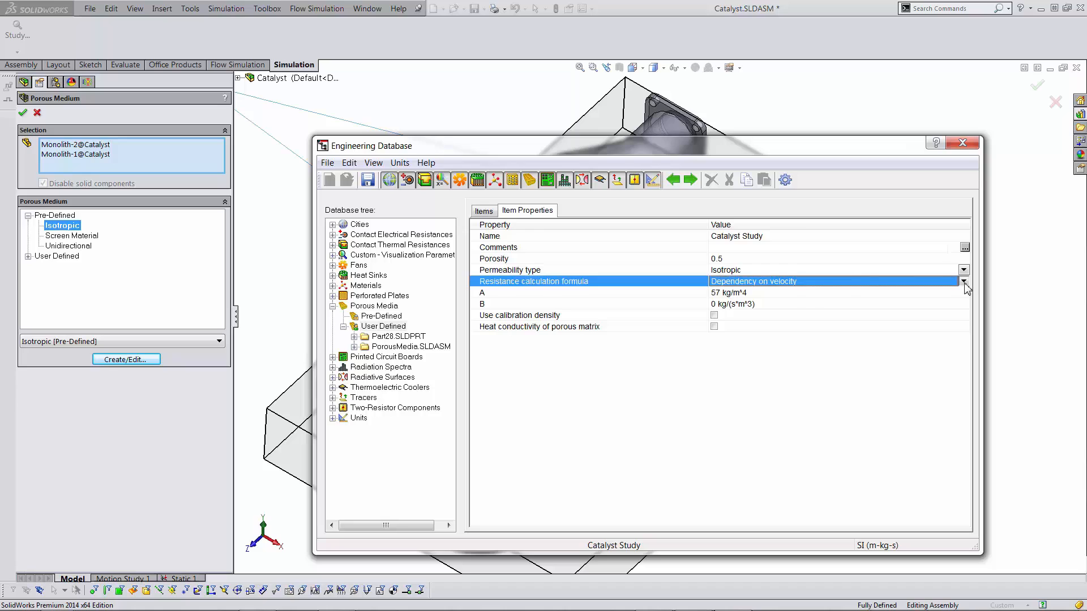
left_click(964, 283)
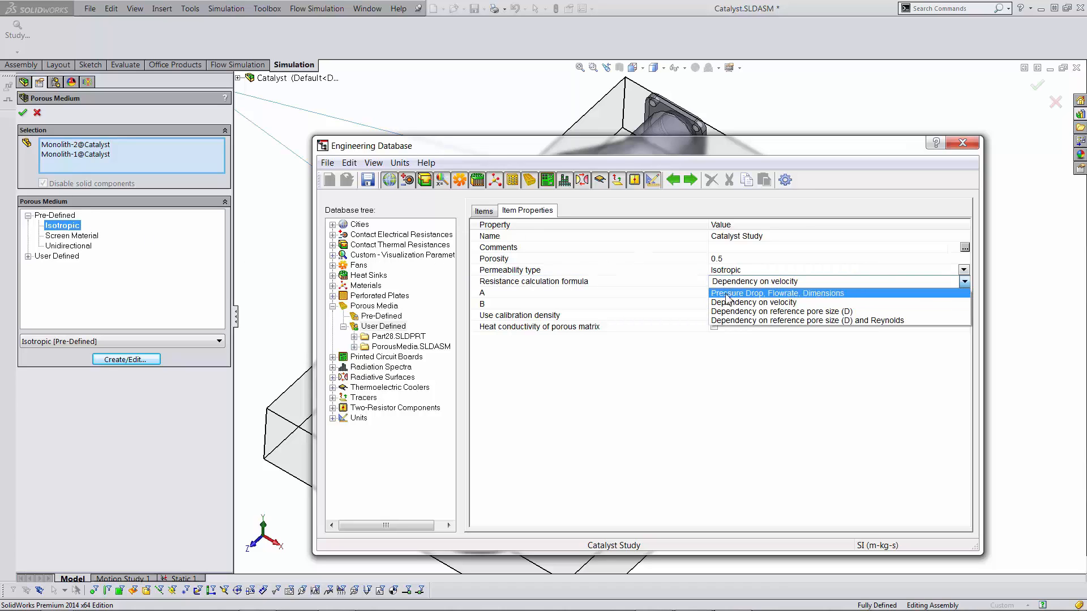
left_click(824, 294)
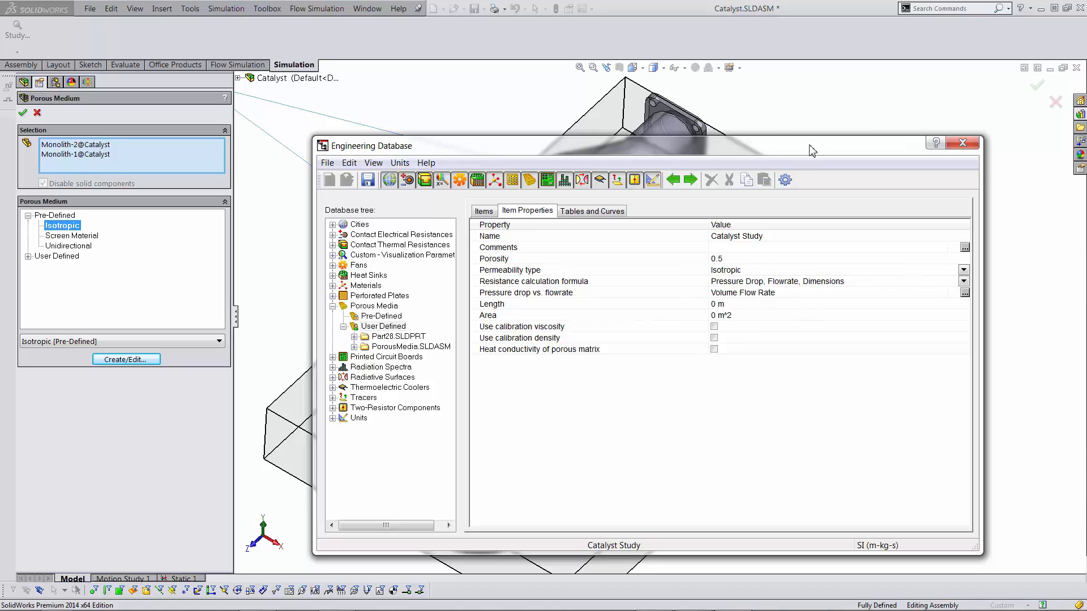
left_click(592, 211)
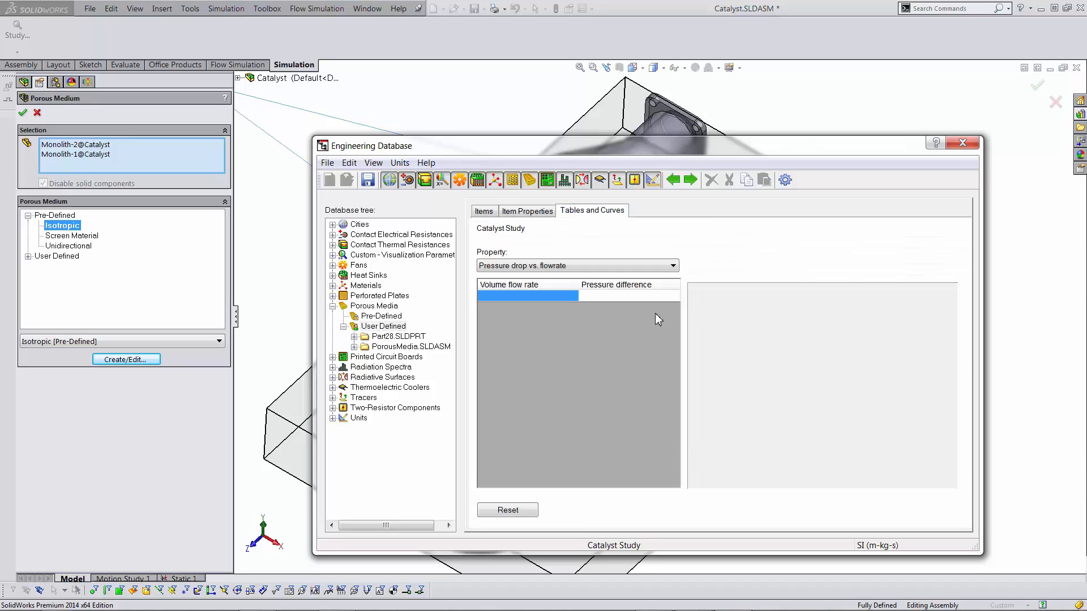
left_click(531, 213)
left_click(962, 293)
left_click(516, 212)
left_click(962, 282)
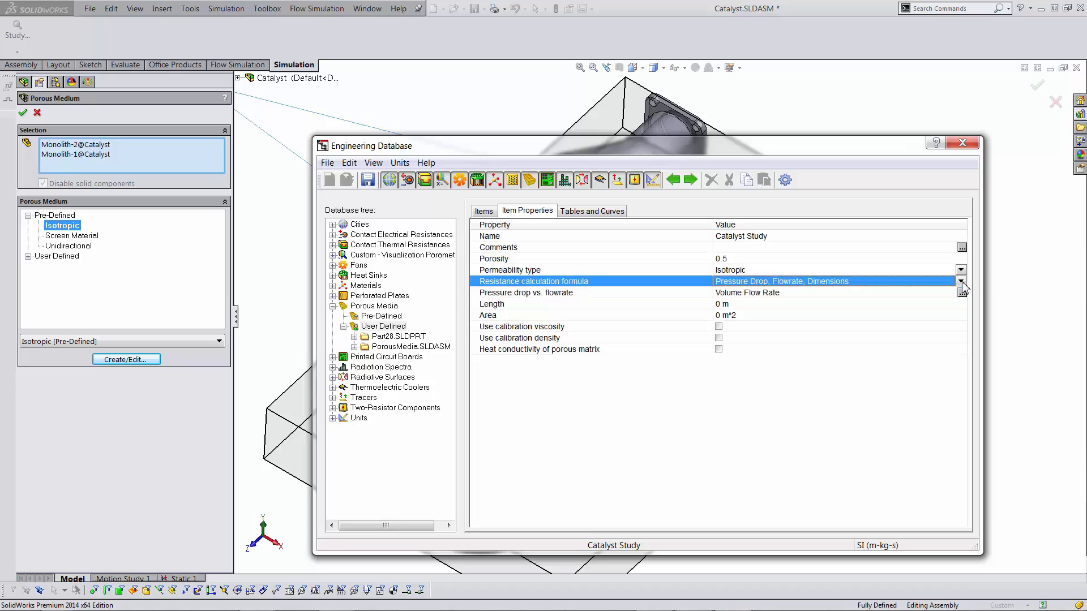
left_click(962, 282)
left_click(897, 302)
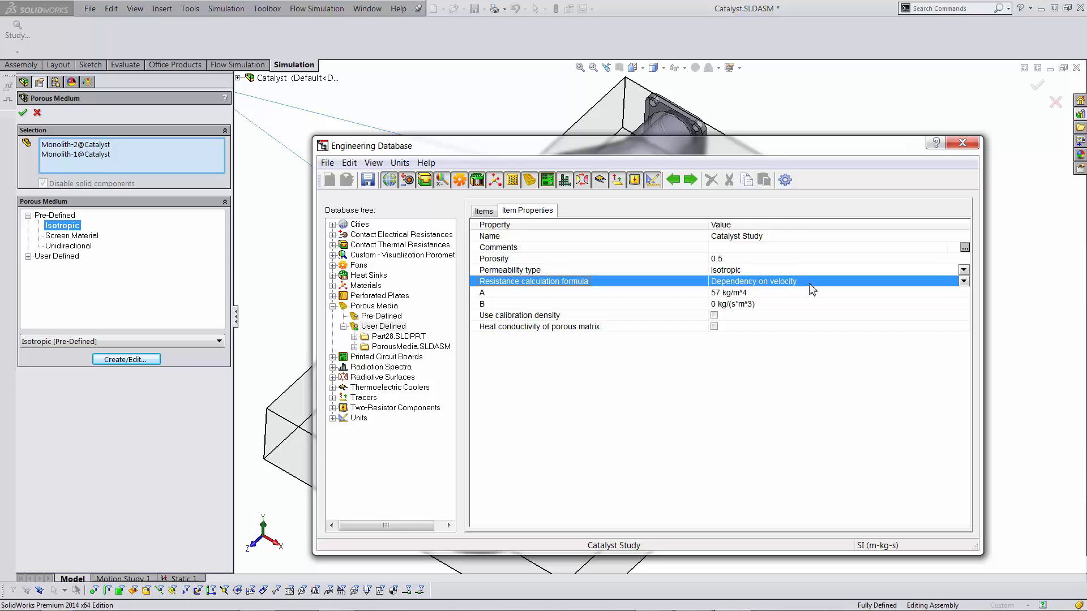
left_click_drag(773, 144, 758, 124)
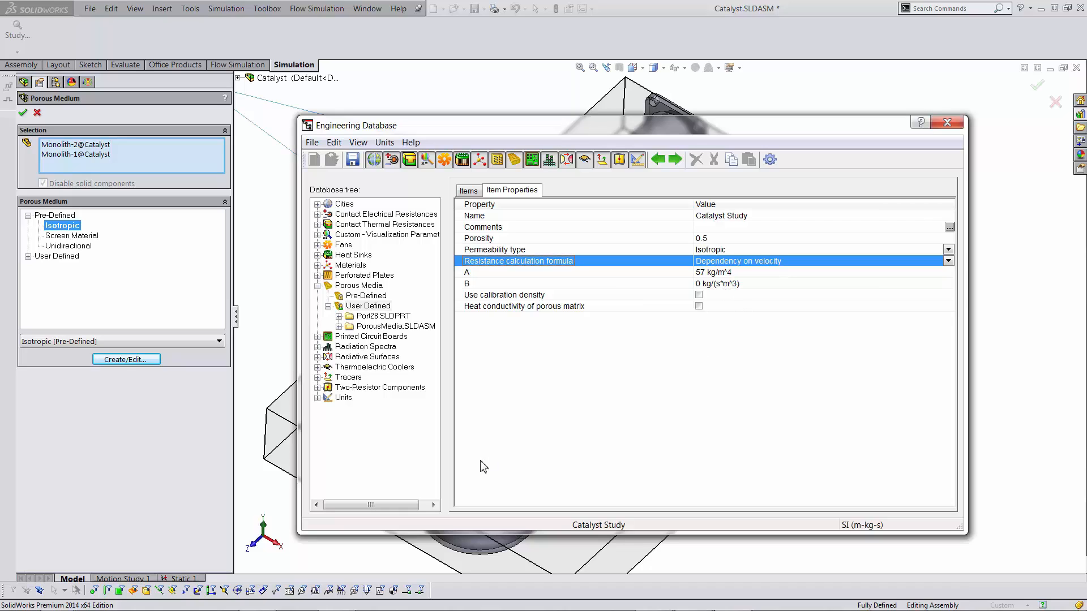
- Return to Catalyst Study's properties and open the Resistance calculation formula choices
left_click(470, 191)
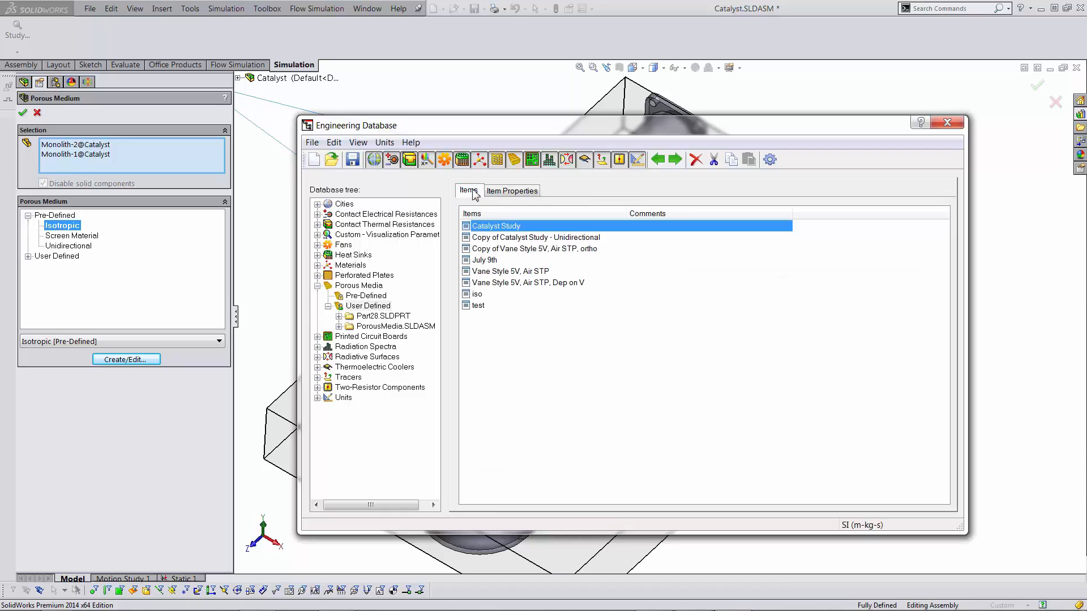
left_click(507, 190)
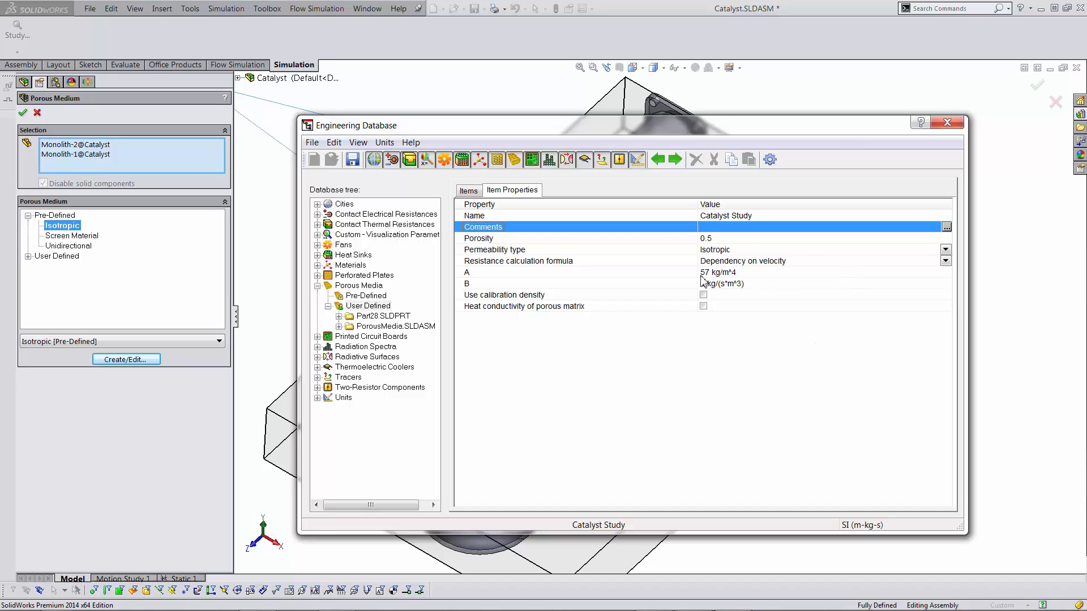
left_click(945, 264)
left_click(945, 262)
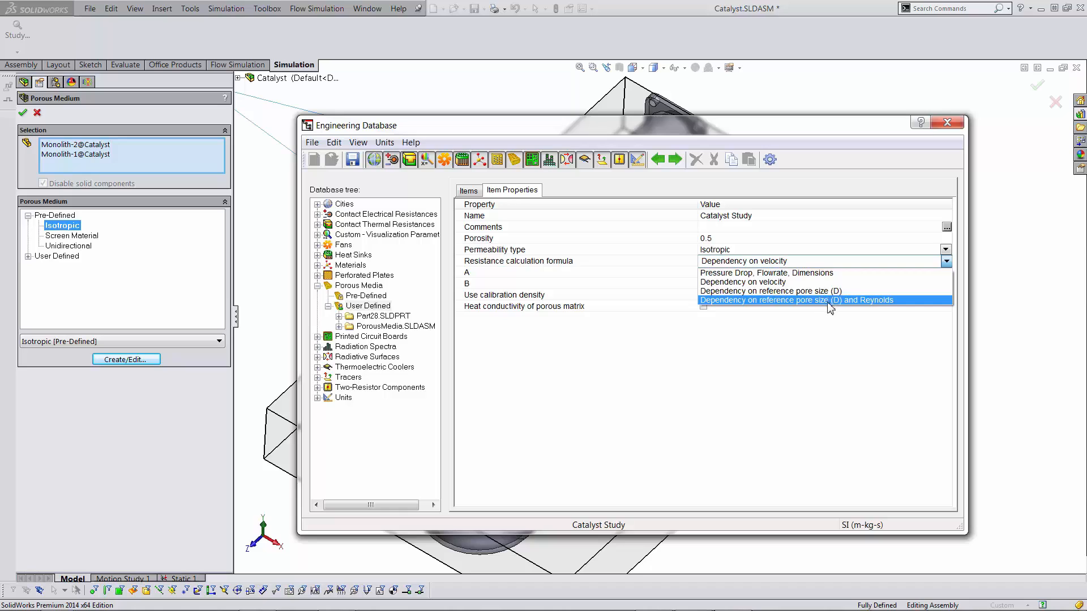
- Try Pressure Drop, Flowrate, Dimensions, then settle on Dependency on reference pore size (D)
left_click(679, 366)
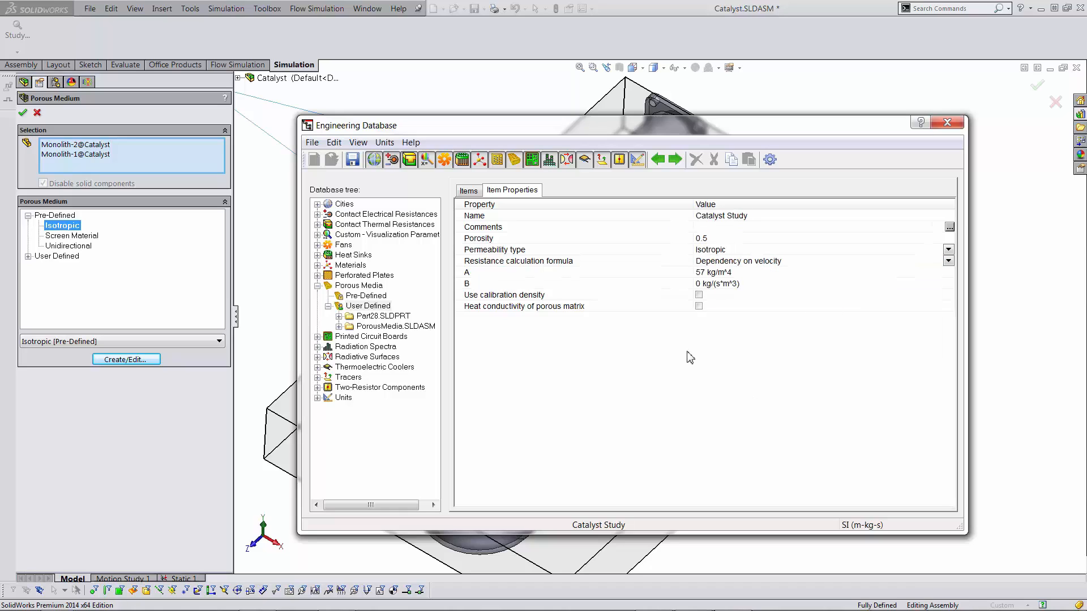
left_click(948, 261)
left_click(846, 328)
left_click(741, 262)
left_click(948, 262)
left_click(947, 261)
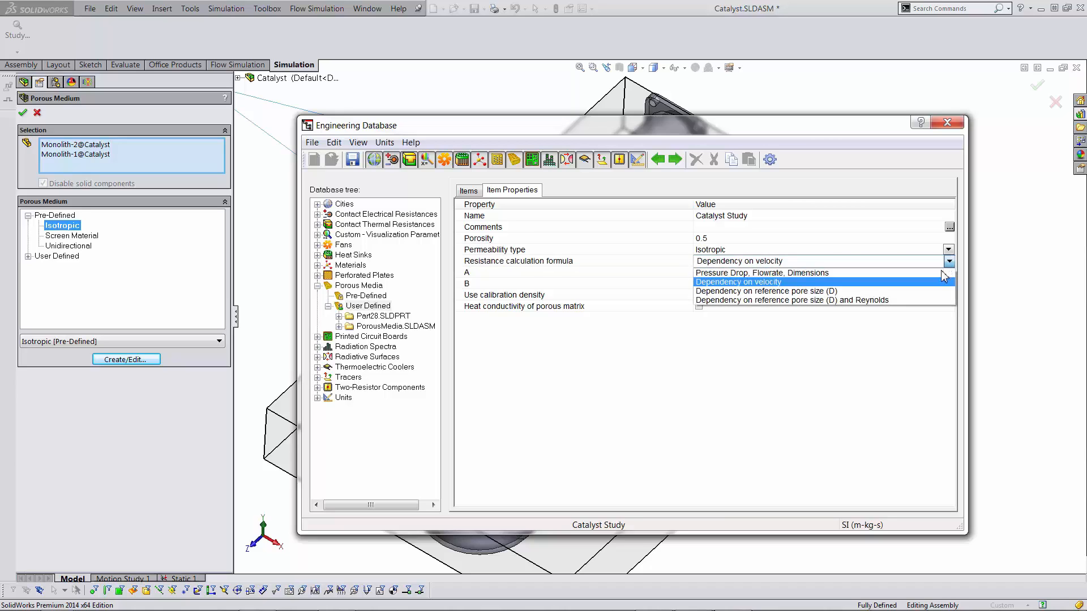
left_click(941, 276)
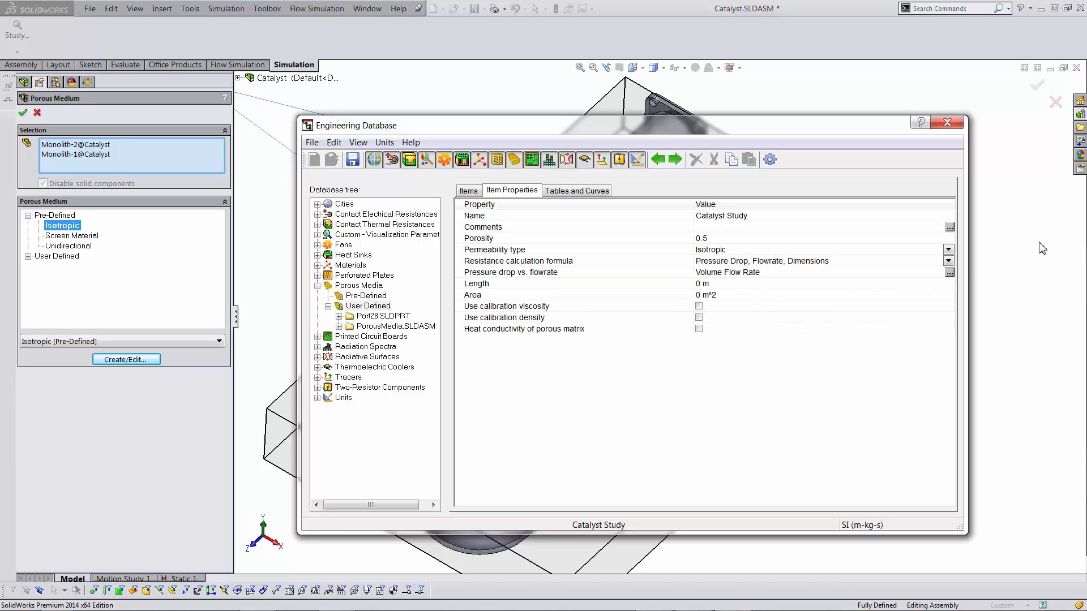
left_click(948, 261)
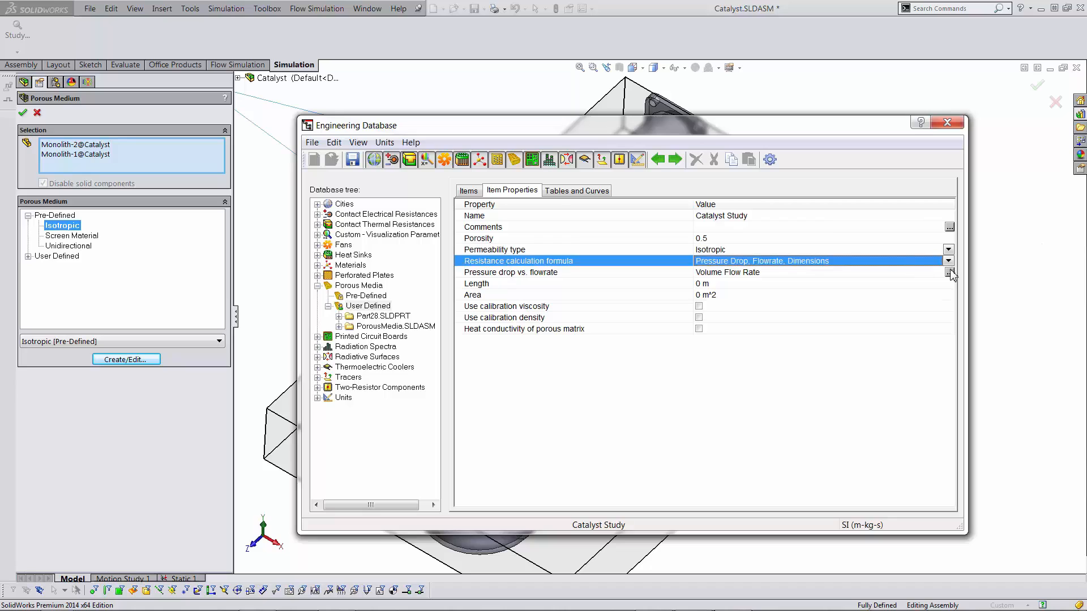
left_click(948, 262)
left_click(922, 291)
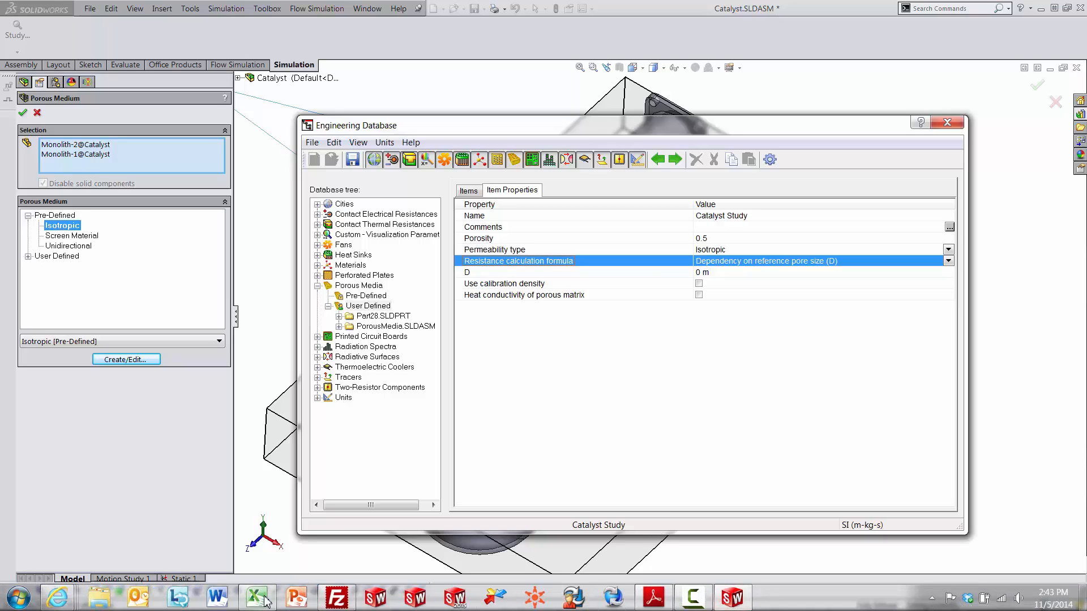
- Check the Results summary workbook in Excel, then switch to the technical reference PDF at page 46
left_click(258, 601)
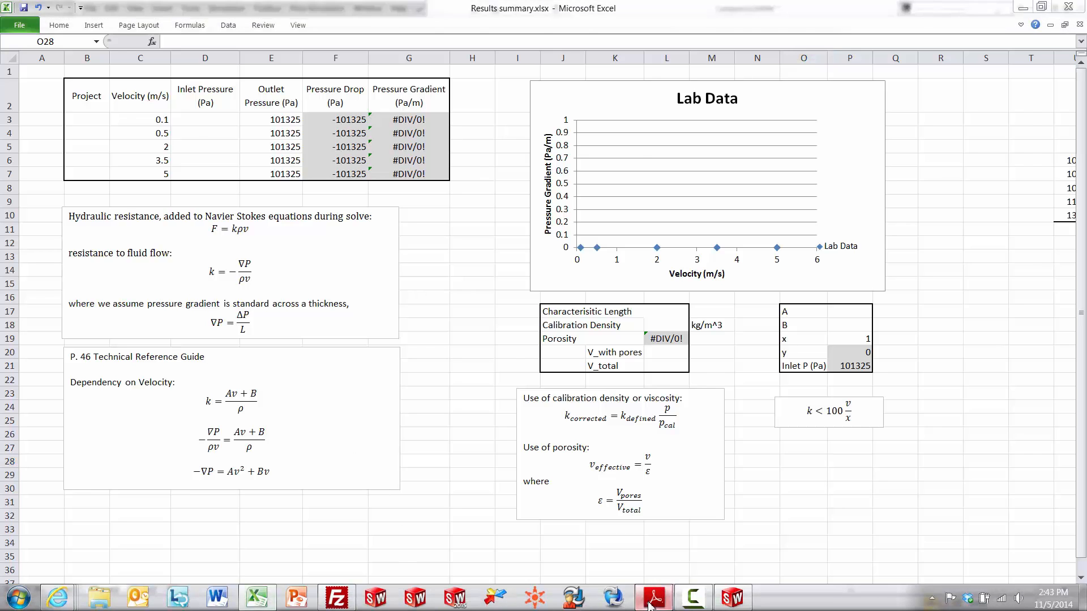
left_click(654, 599)
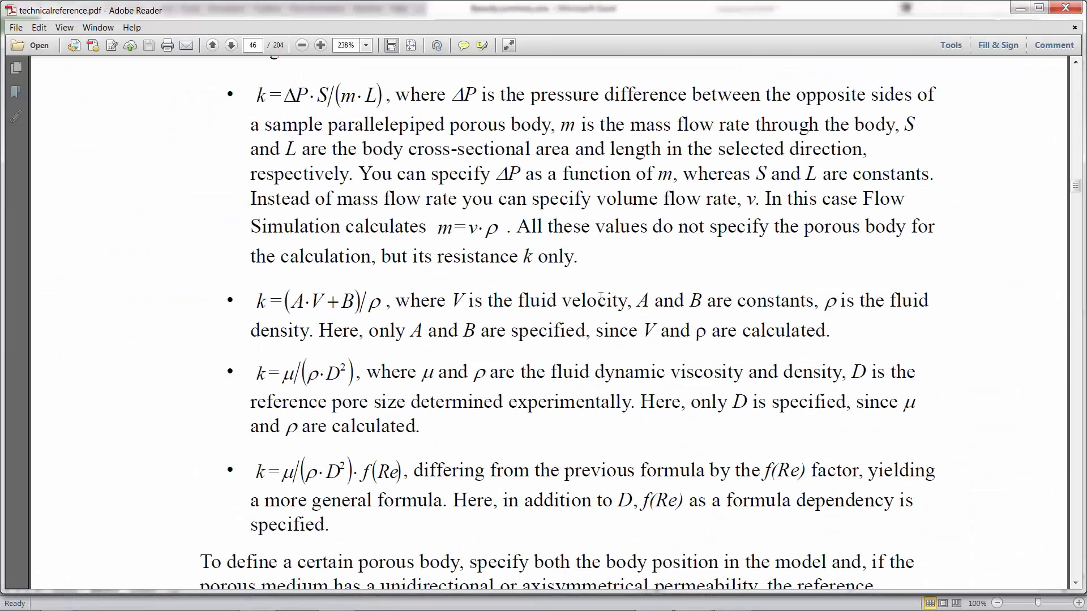
- Highlight the text after the k=μ/(ρ·D²) pore-size formula on page 46, then minimize Adobe Reader
scroll(601, 298, "up", 1)
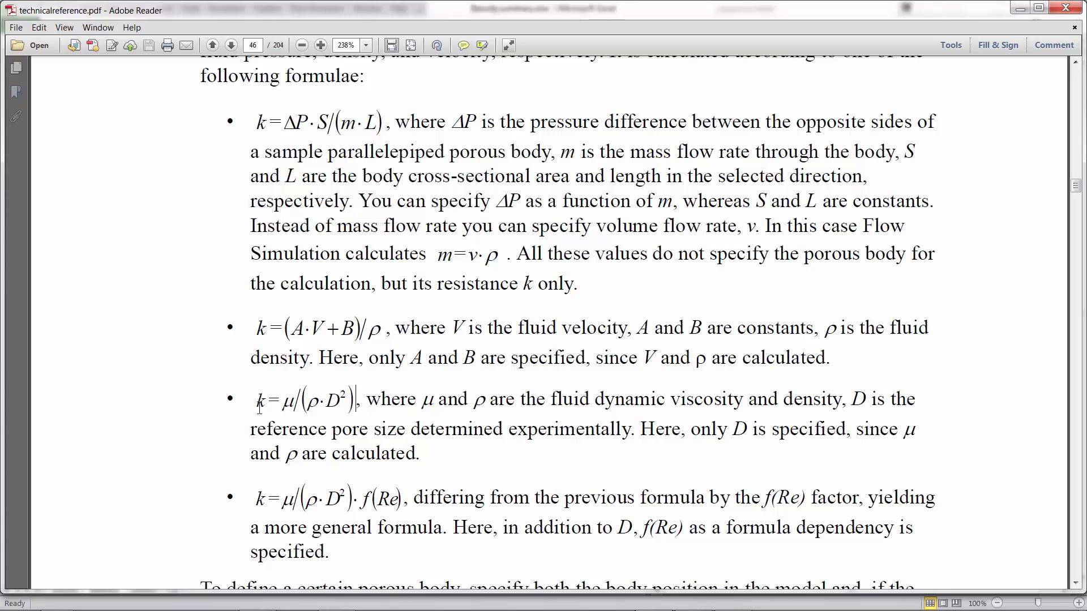
left_click_drag(355, 400, 368, 404)
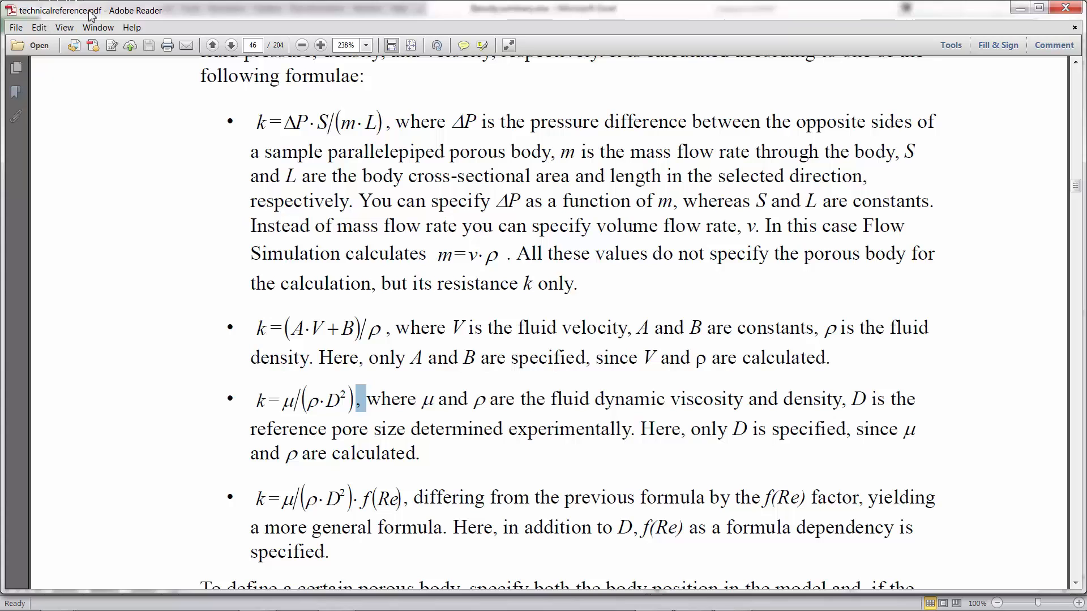
left_click(1019, 9)
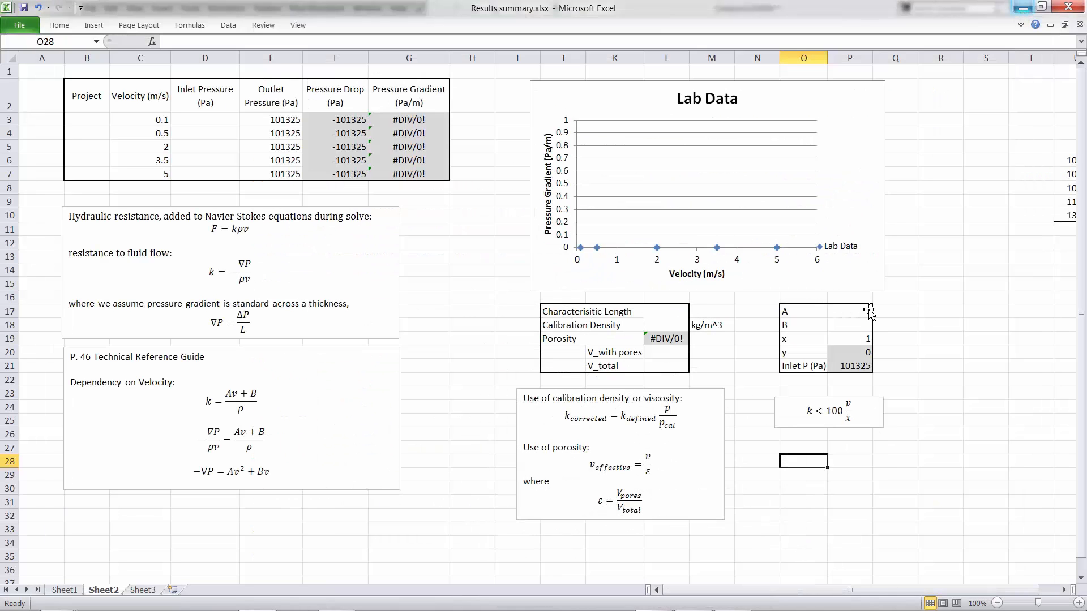
- Set Catalyst Study's resistance calculation formula to Dependency on velocity and close the Engineering Database
left_click(1022, 8)
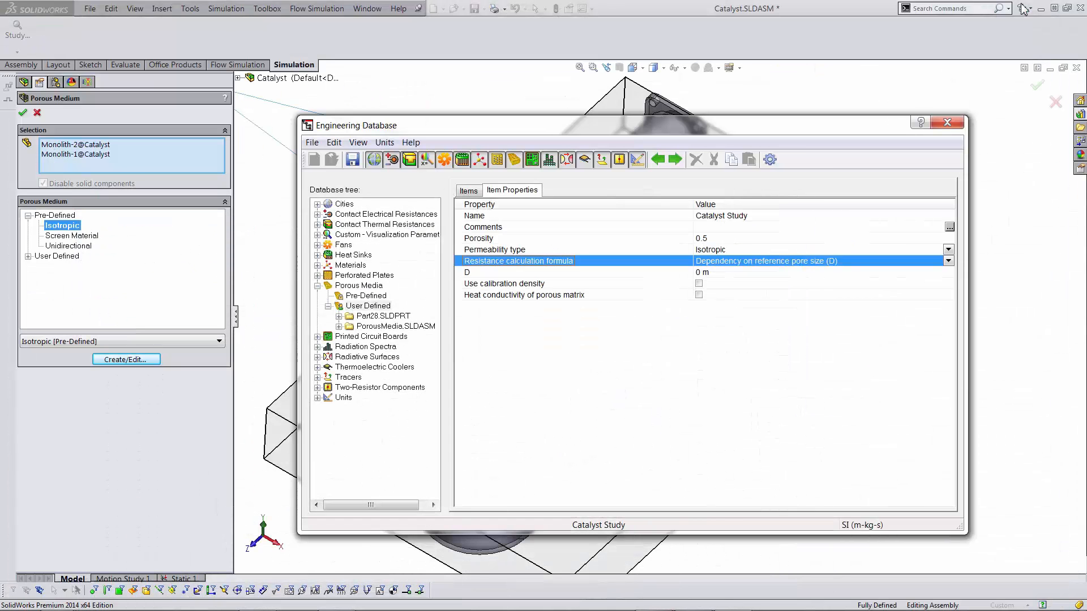
left_click(948, 263)
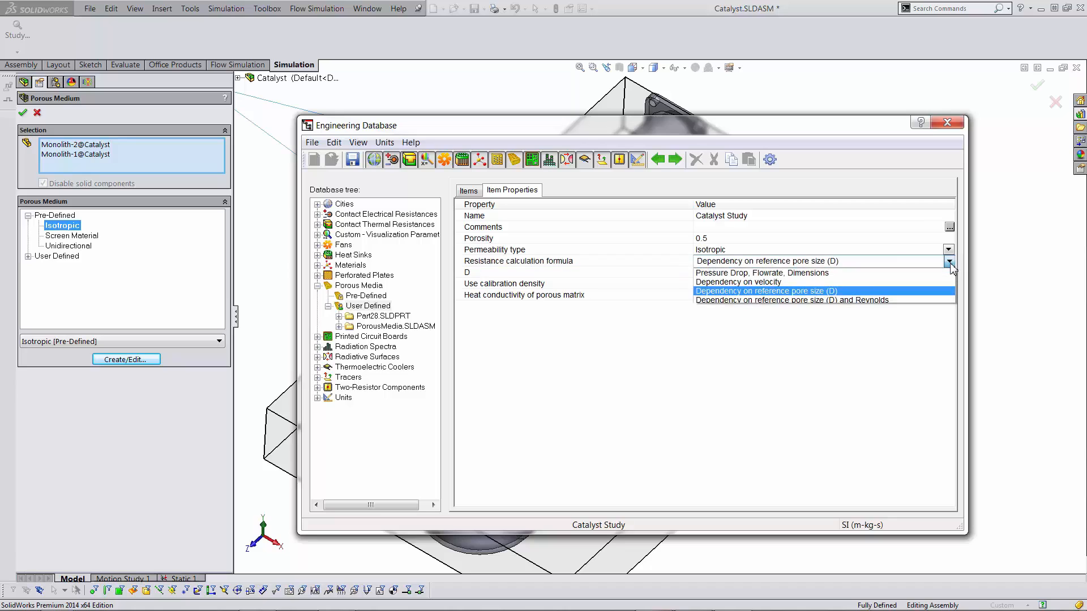
left_click(928, 283)
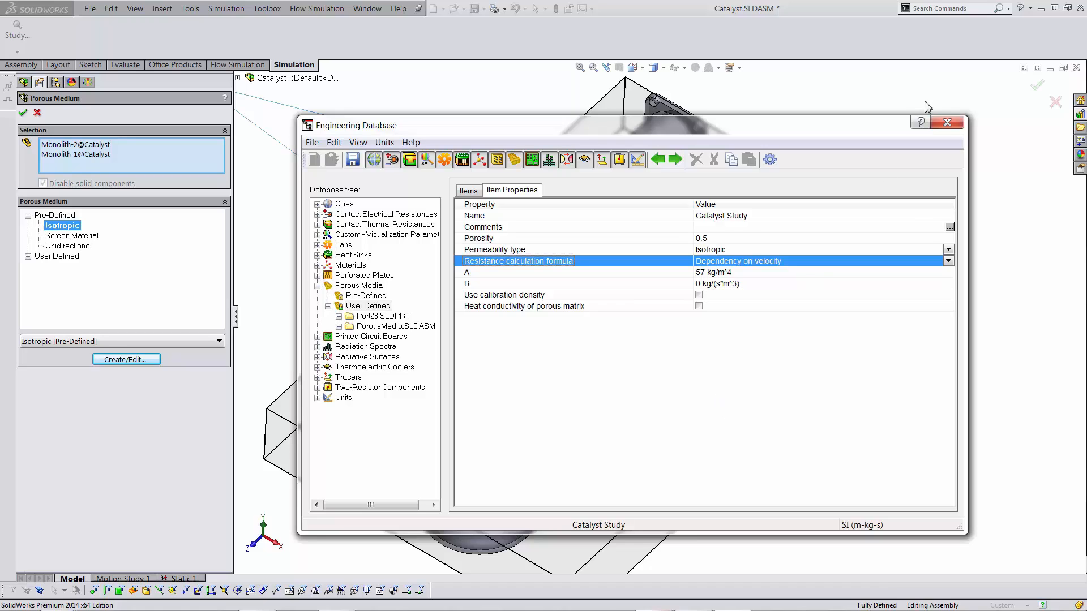
left_click(947, 123)
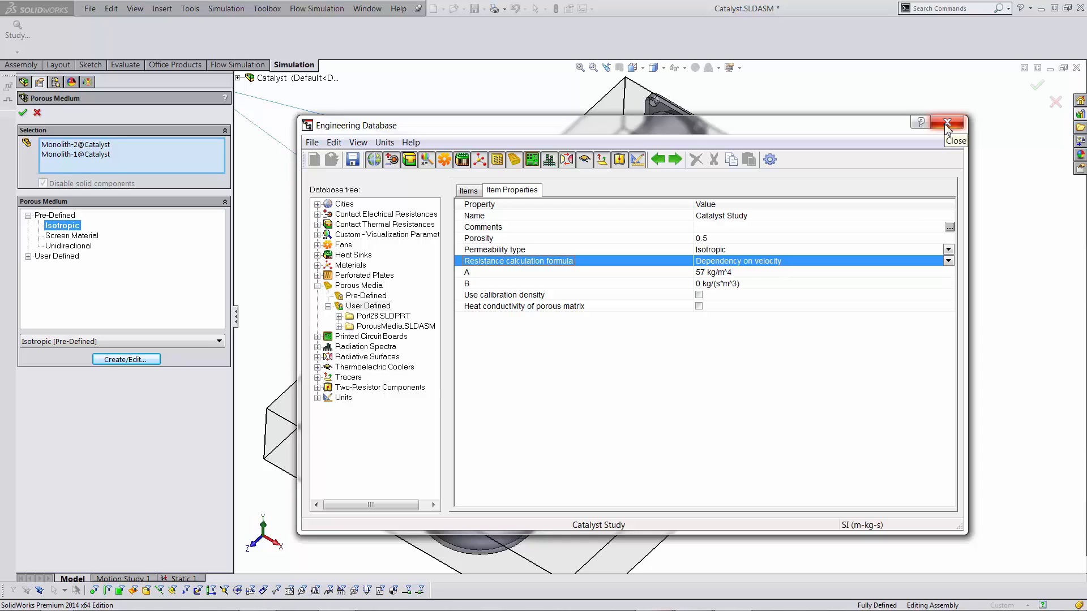
- Discard the database changes, cancel the Porous Medium definition, and close the Catalyst assembly
left_click(553, 360)
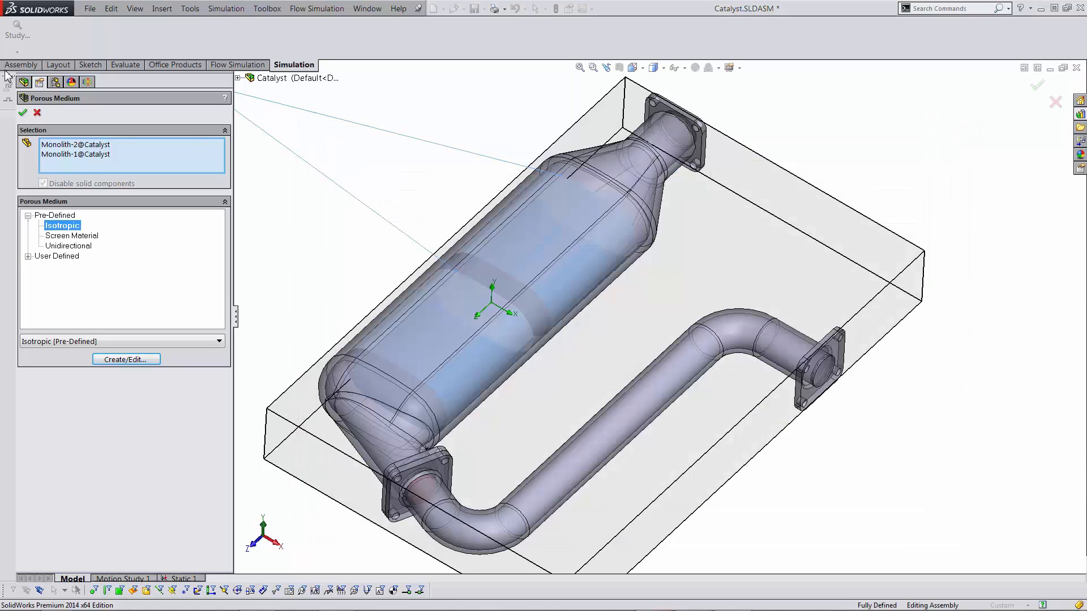
left_click(35, 114)
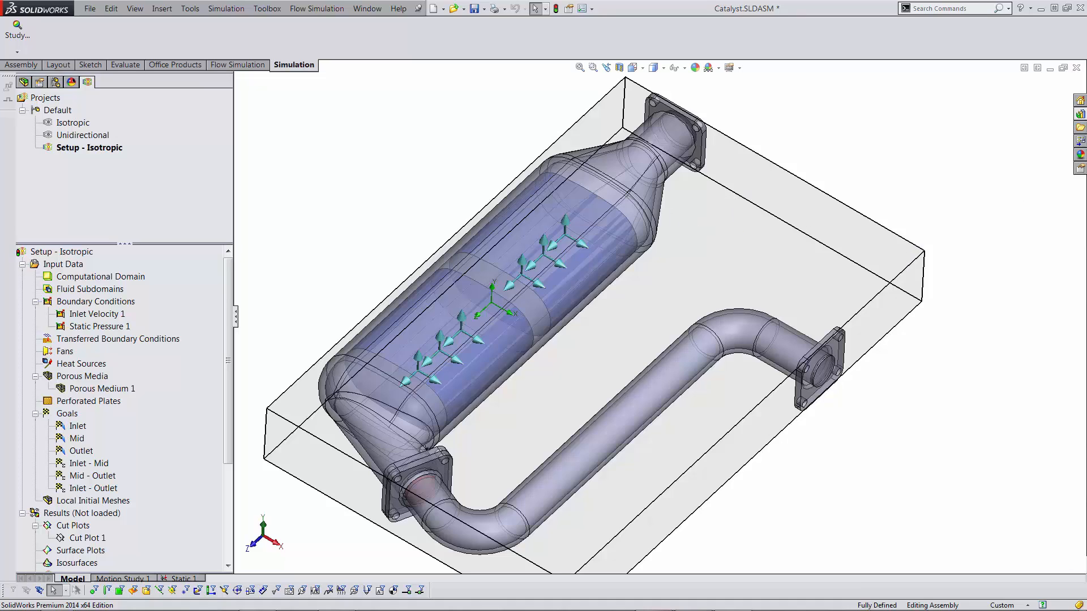
left_click(1076, 67)
- Close the Catalyst assembly without saving and open PorousMedia.SLDASM from the Porous Media folder
left_click(542, 343)
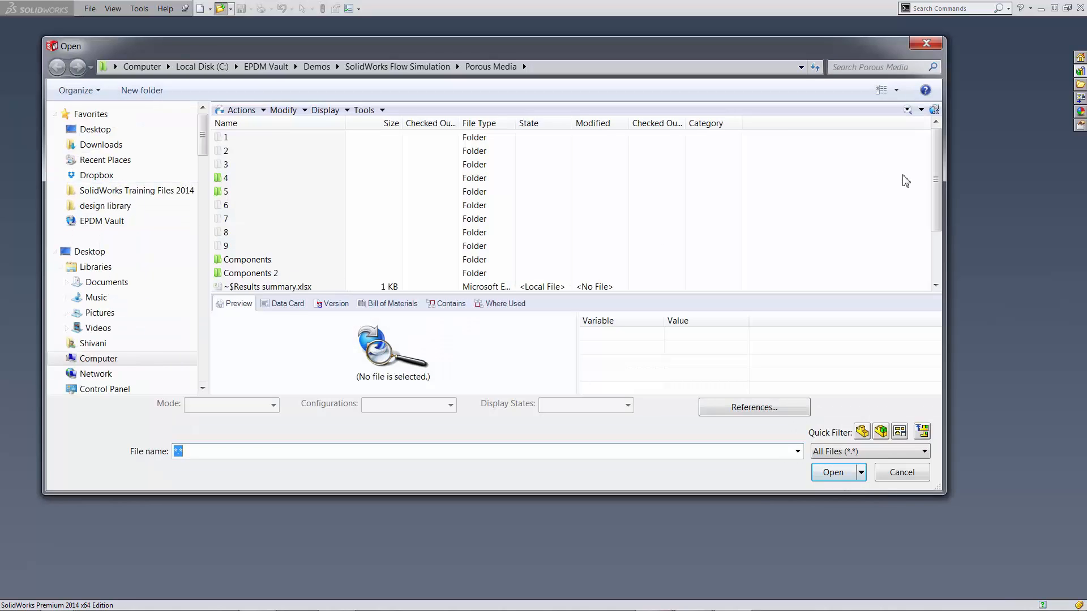
left_click_drag(937, 179, 937, 227)
left_click(229, 247)
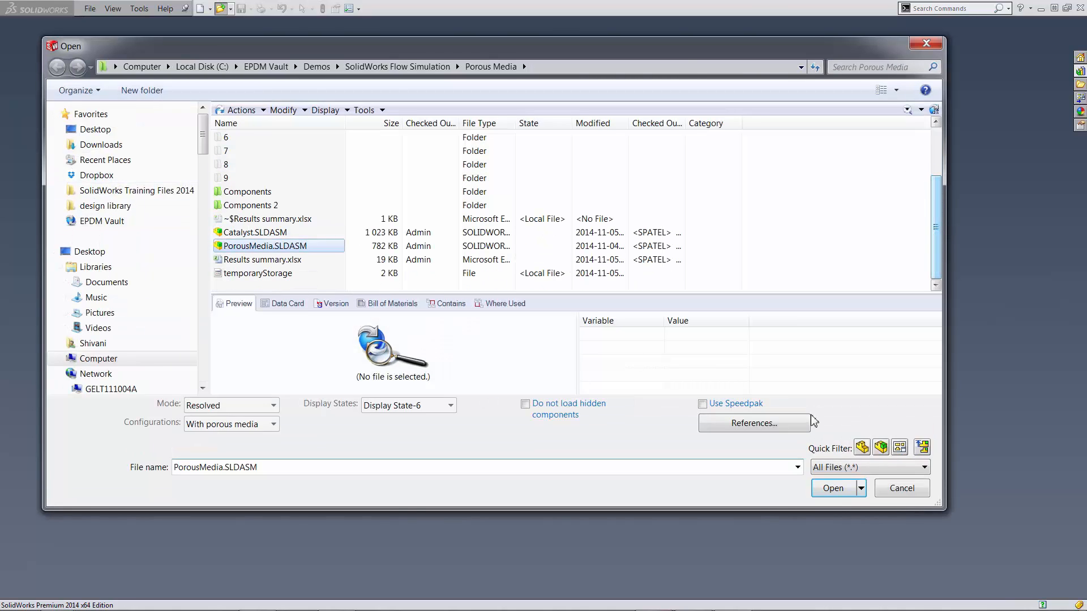
left_click(834, 472)
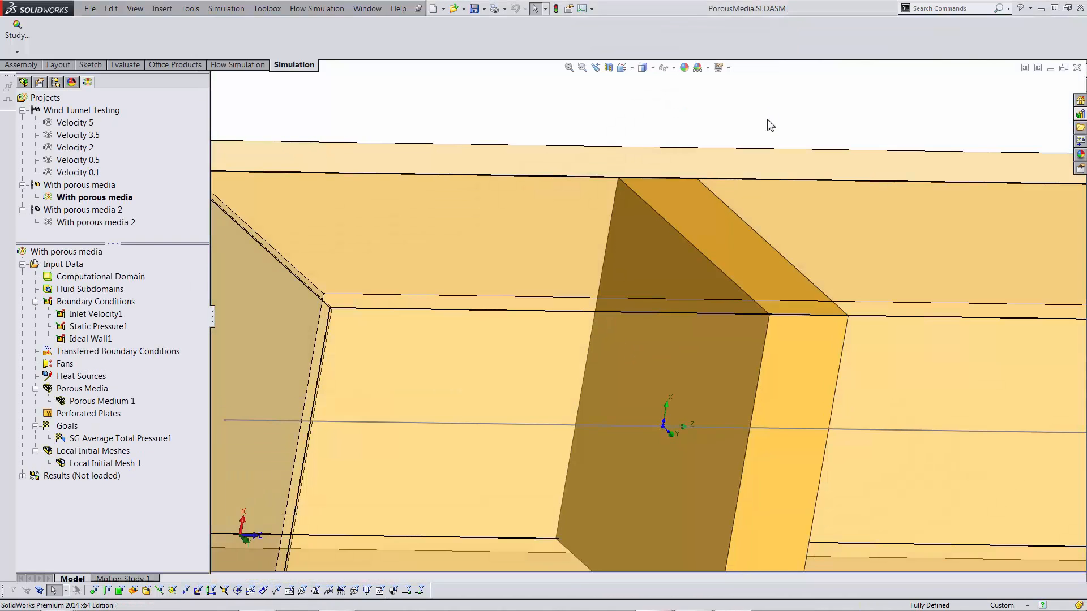
- Show the wind tunnel in isometric view, tilt it, and activate the Velocity 0.1 configuration
key("ctrl+7")
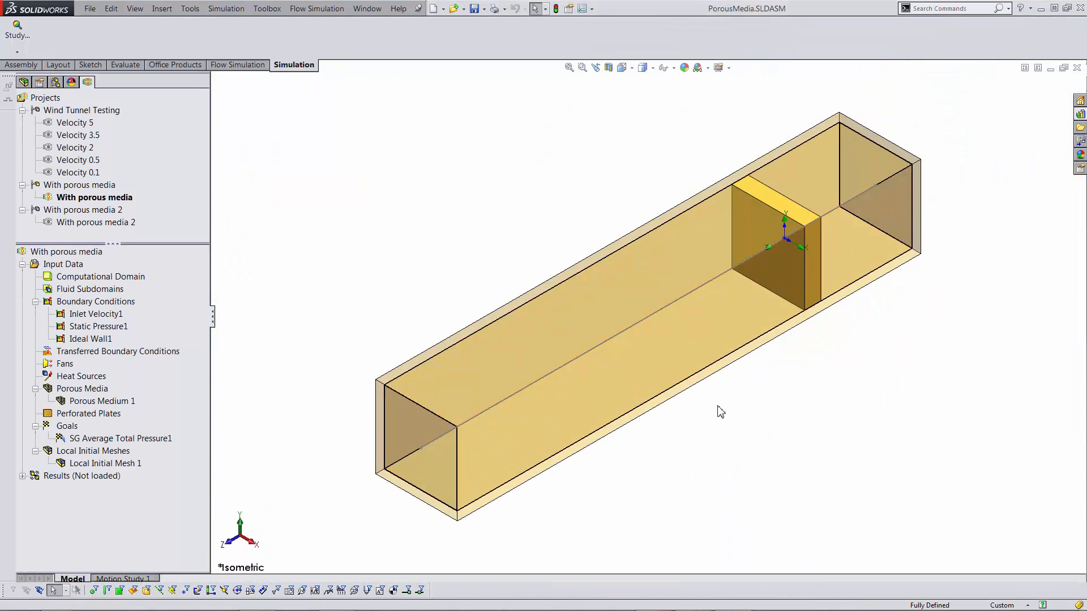
middle_click_drag(721, 405, 843, 473)
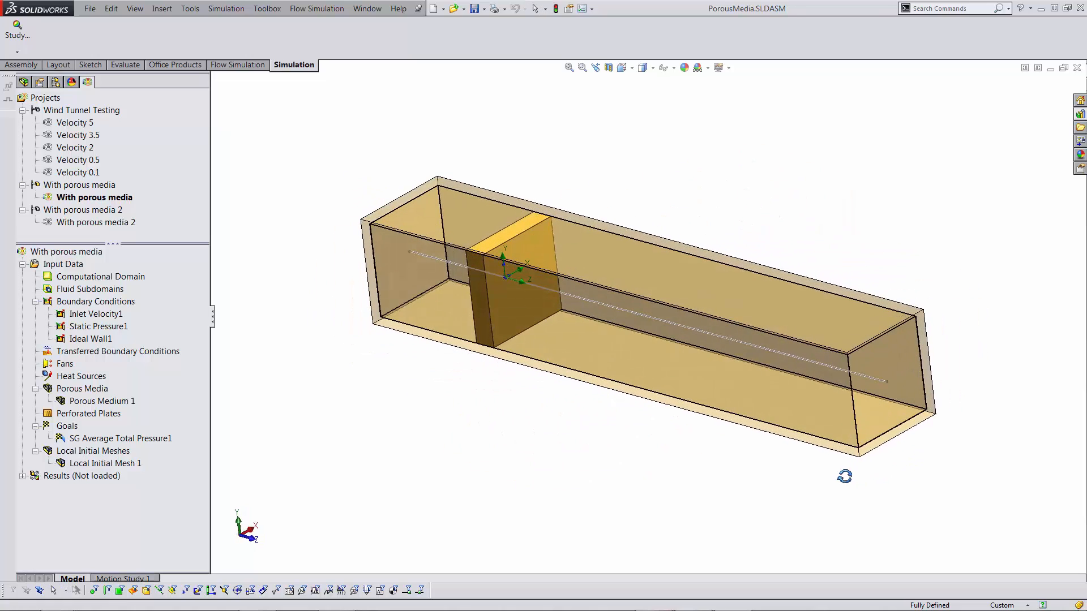
double_click(79, 173)
- Zoom, pan and orbit around the duct to inspect the perforated plate
scroll(509, 250, "down", 5)
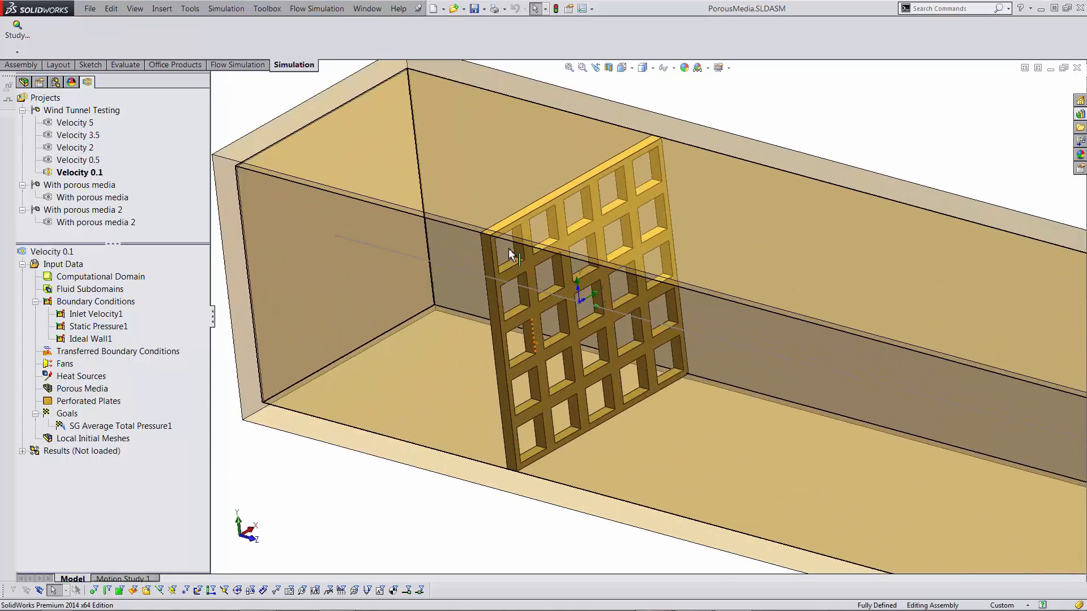
scroll(508, 250, "down", 2)
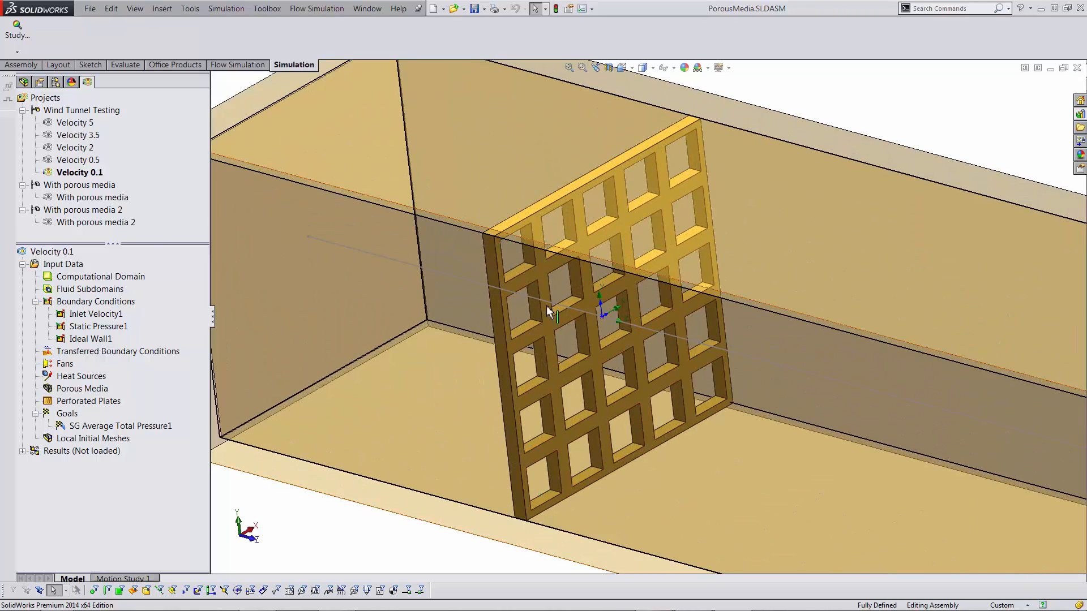
scroll(614, 325, "up", 2)
scroll(575, 392, "up", 2)
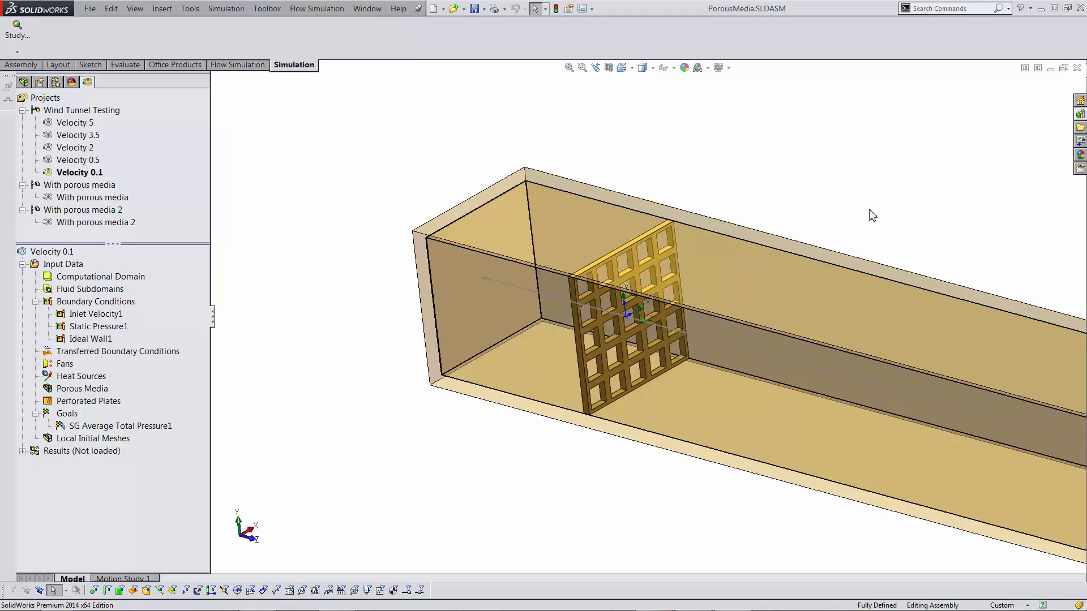
scroll(878, 203, "up", 4)
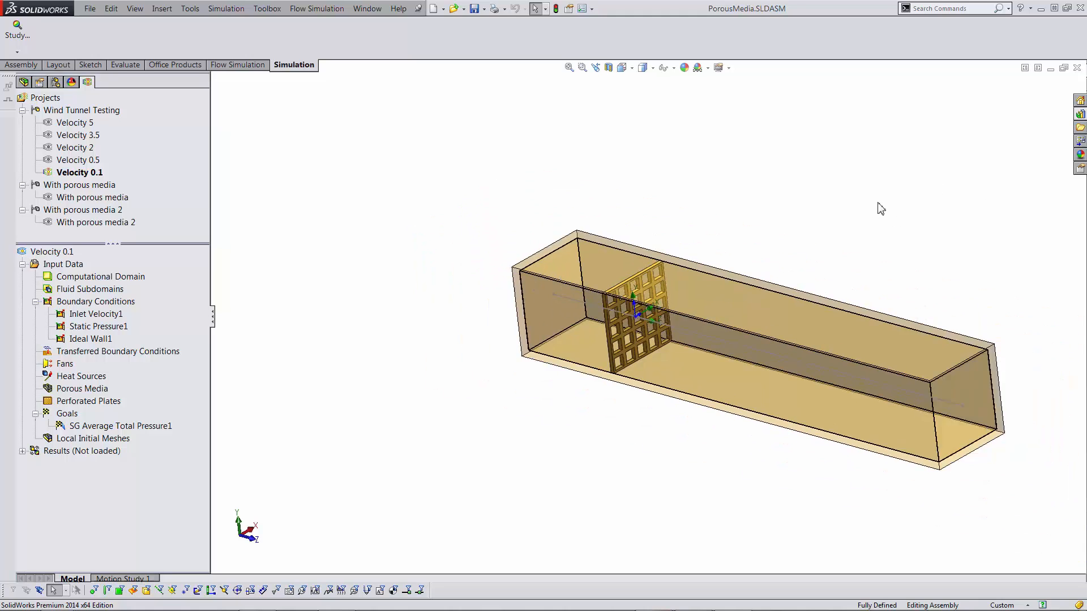
scroll(777, 365, "down", 2)
scroll(730, 467, "down", 1)
scroll(985, 360, "up", 1)
scroll(985, 361, "down", 1)
scroll(449, 193, "up", 1)
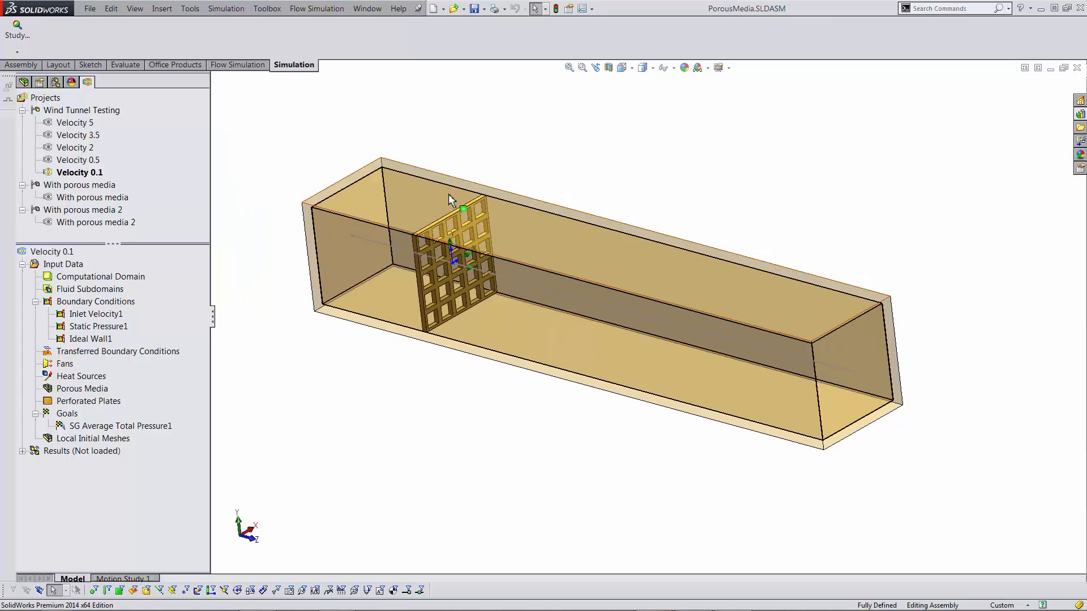
middle_click_drag(473, 424, 423, 274)
scroll(422, 274, "down", 4)
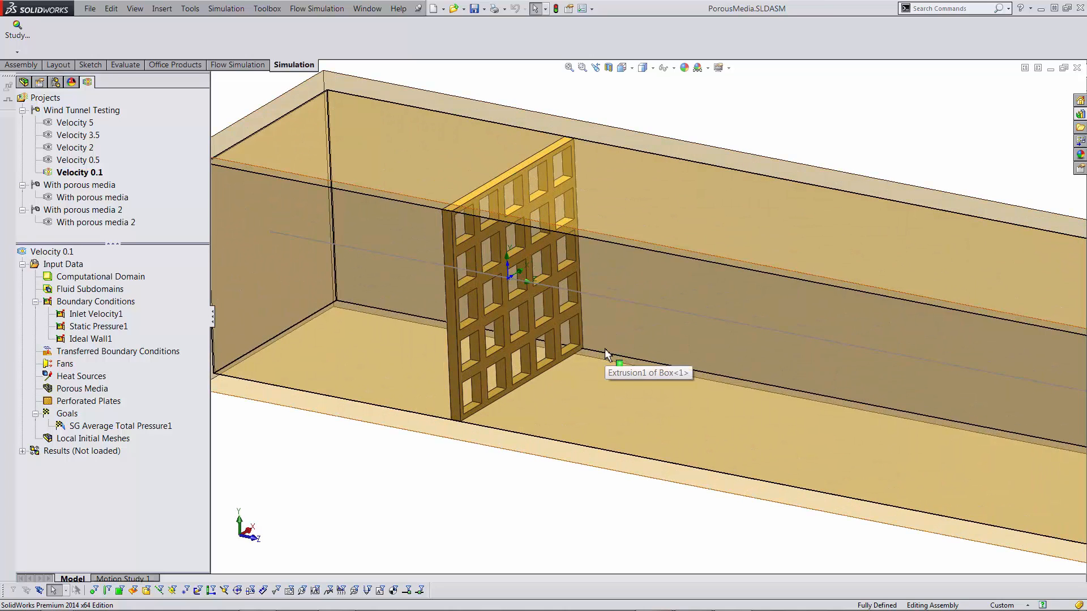
scroll(460, 291, "down", 2)
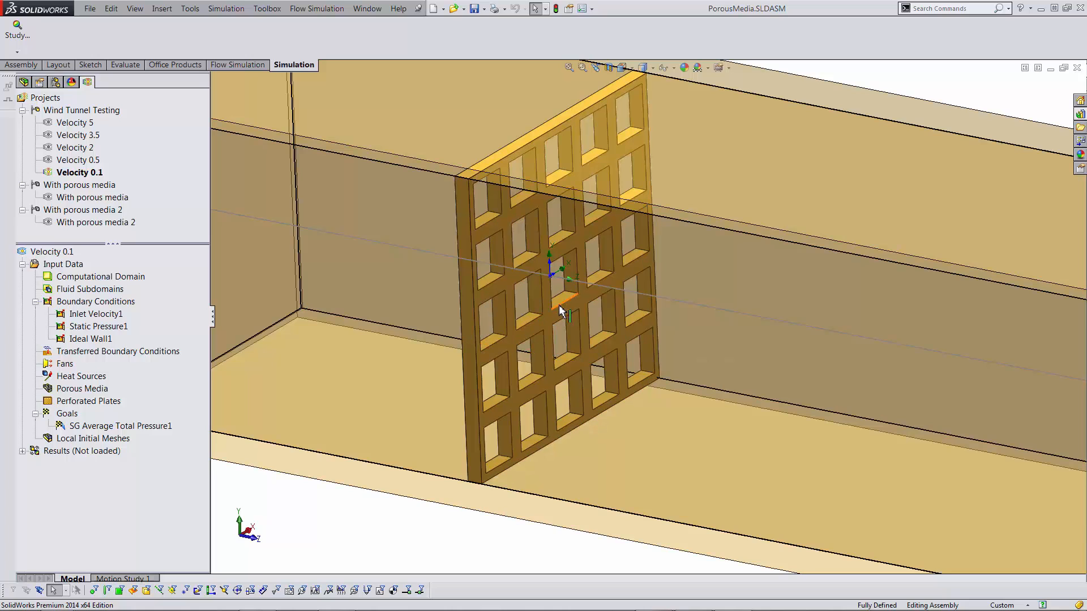
scroll(697, 355, "up", 5)
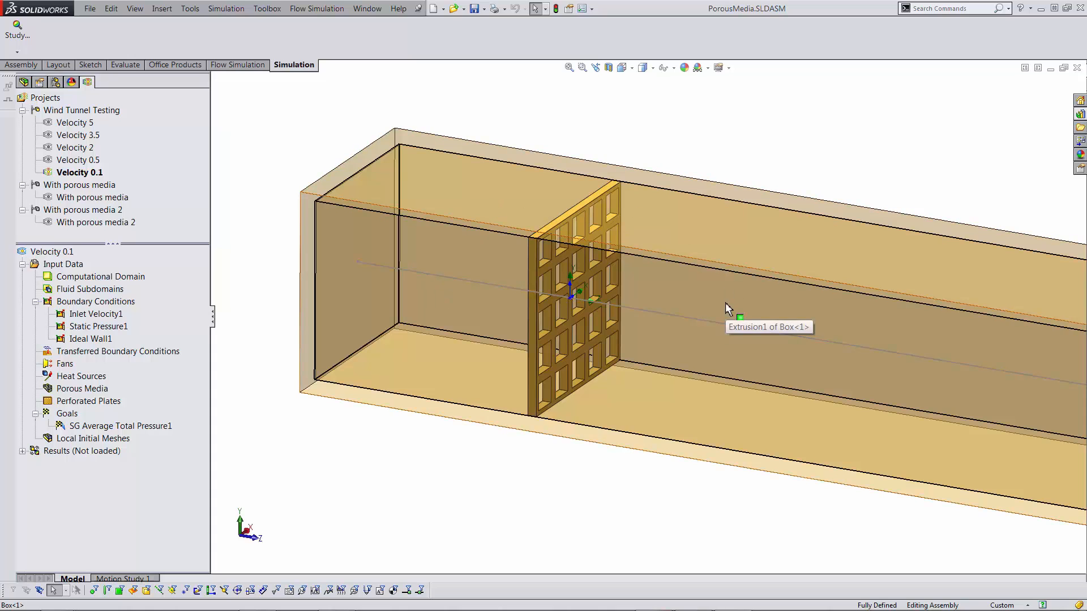
mouse_move(660, 430)
middle_mouse_down()
mouse_move(651, 425)
mouse_move(672, 415)
middle_mouse_up()
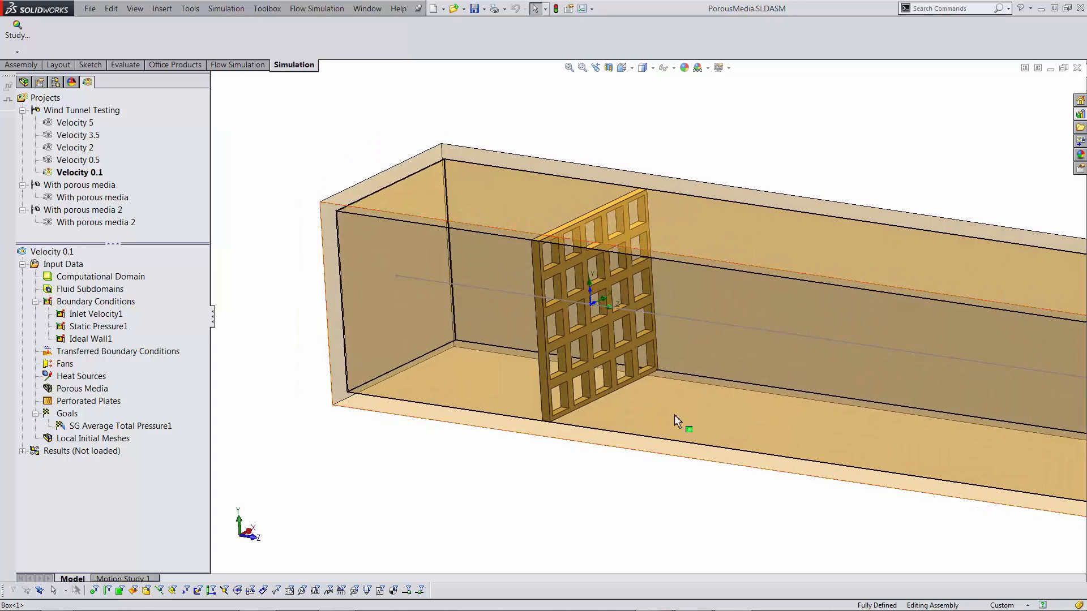
scroll(806, 328, "up", 4)
middle_click_drag(806, 328, 755, 332, "ctrl")
scroll(755, 331, "down", 2)
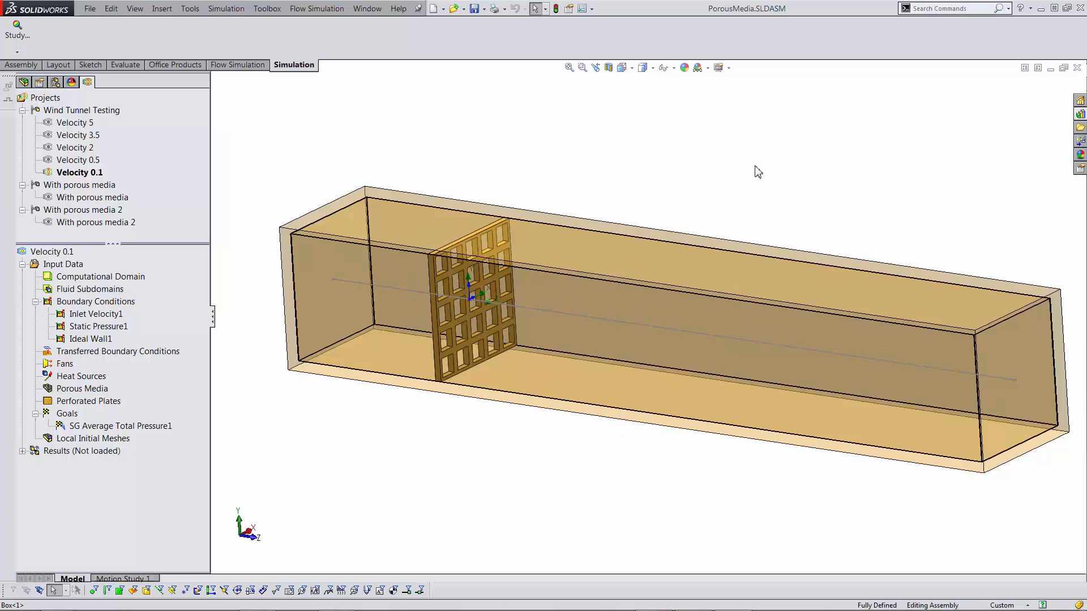
middle_click_drag(756, 170, 751, 189)
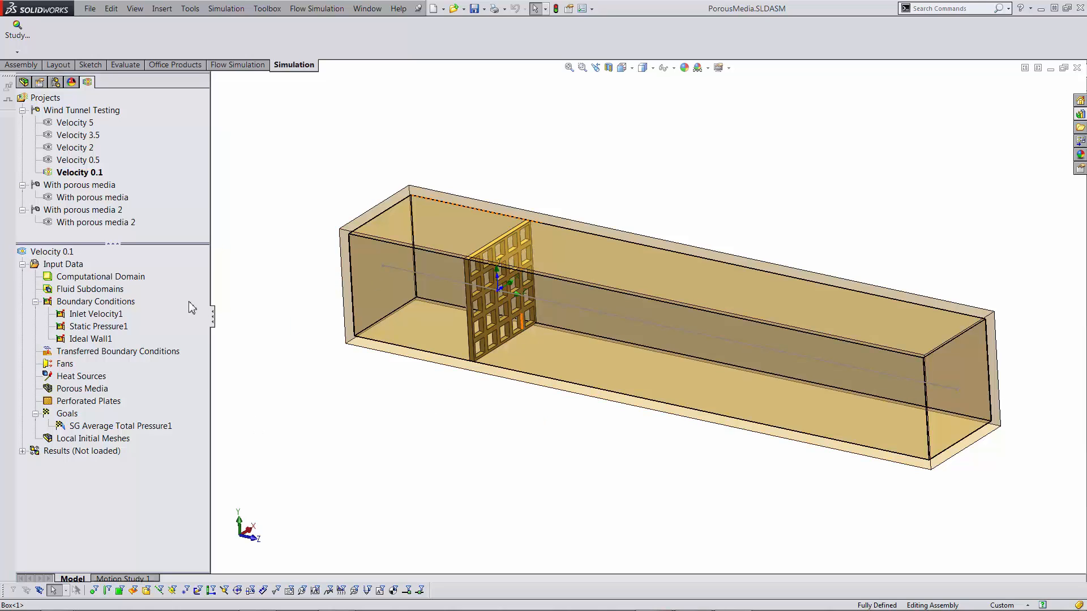
right_click(63, 268)
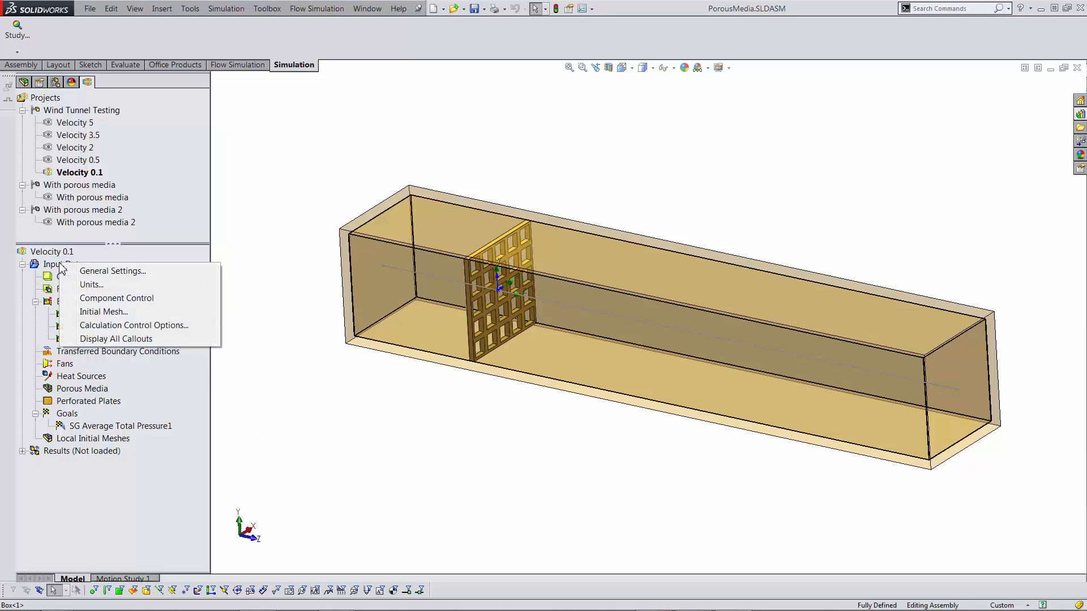
left_click(116, 277)
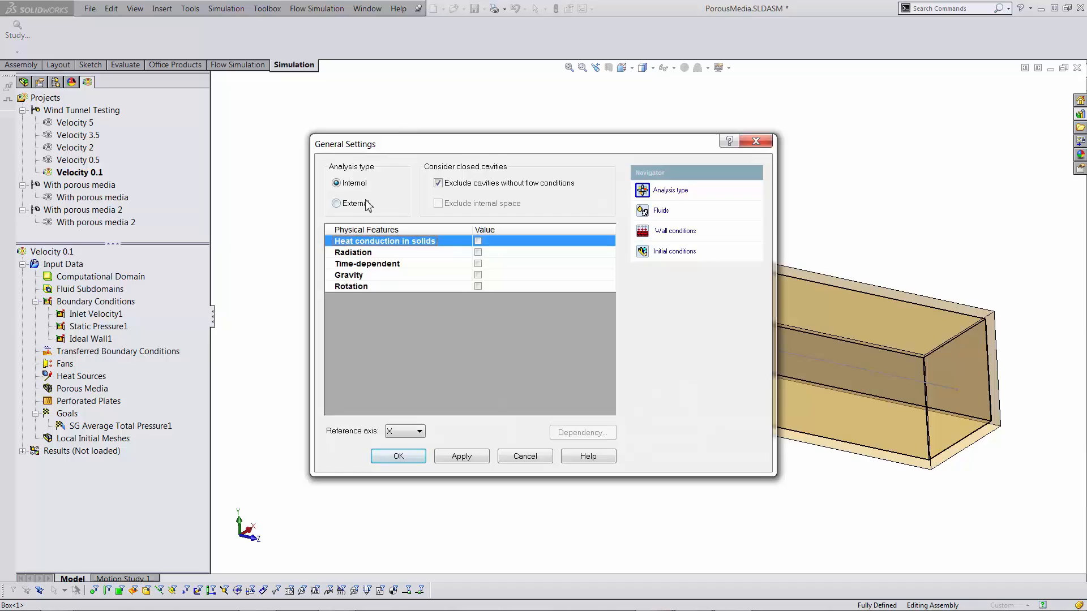
left_click(660, 210)
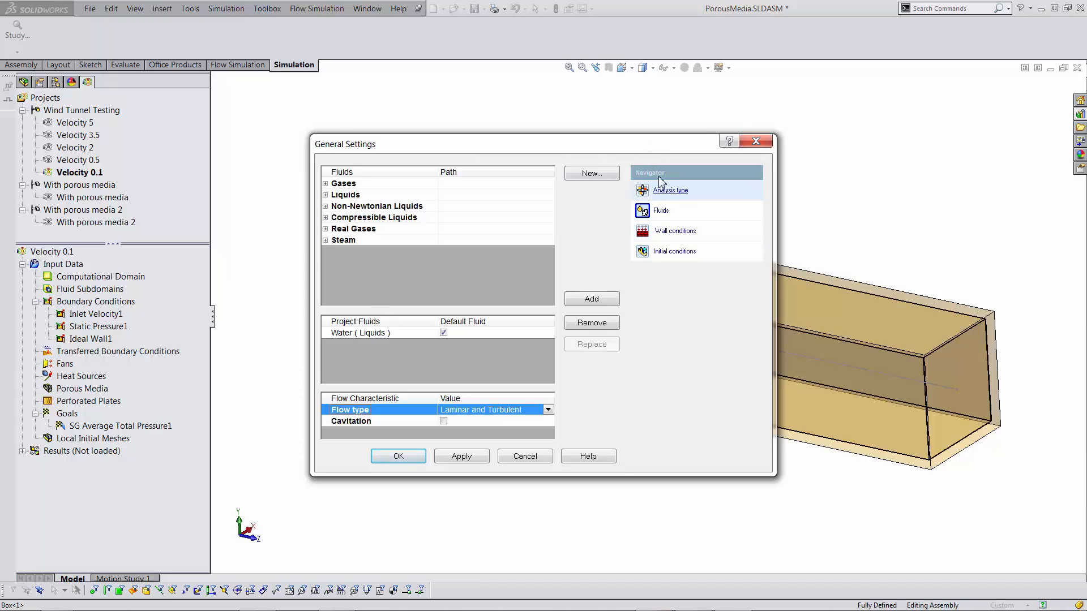
left_click(675, 232)
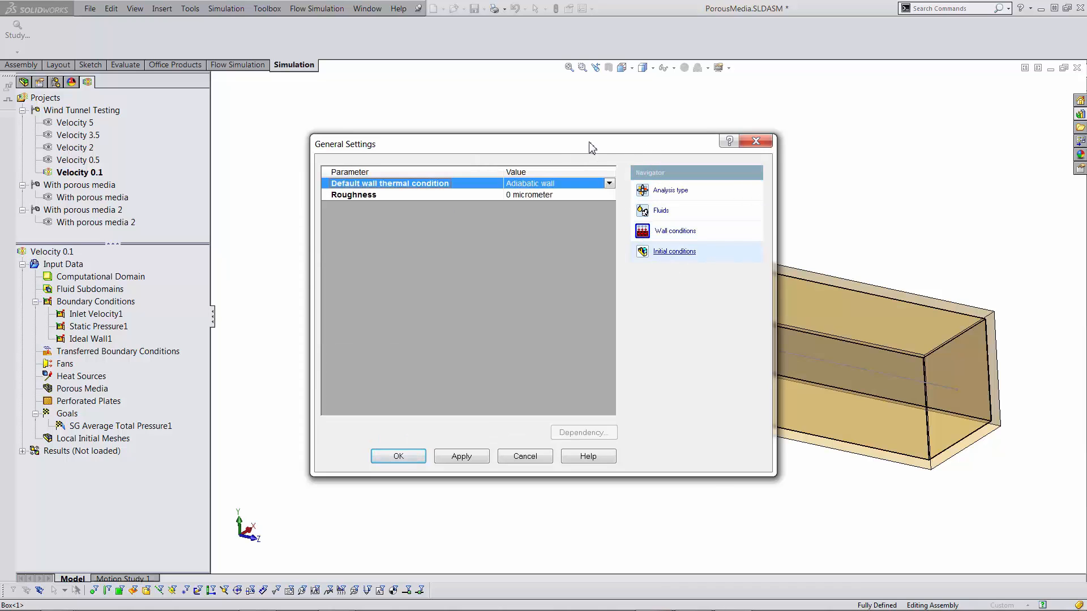
left_click_drag(591, 147, 451, 154)
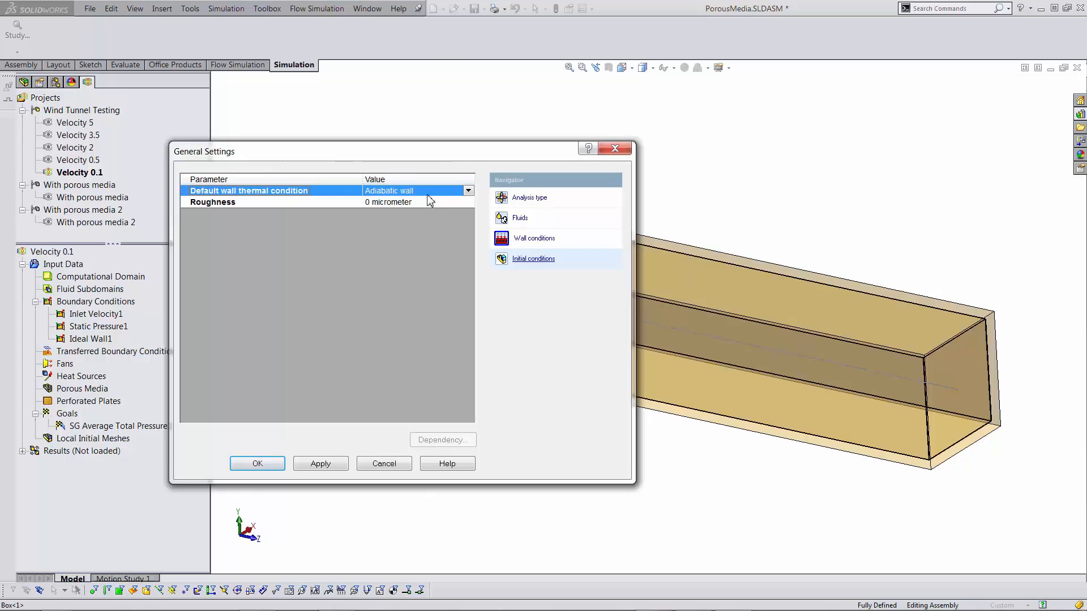
left_click(534, 259)
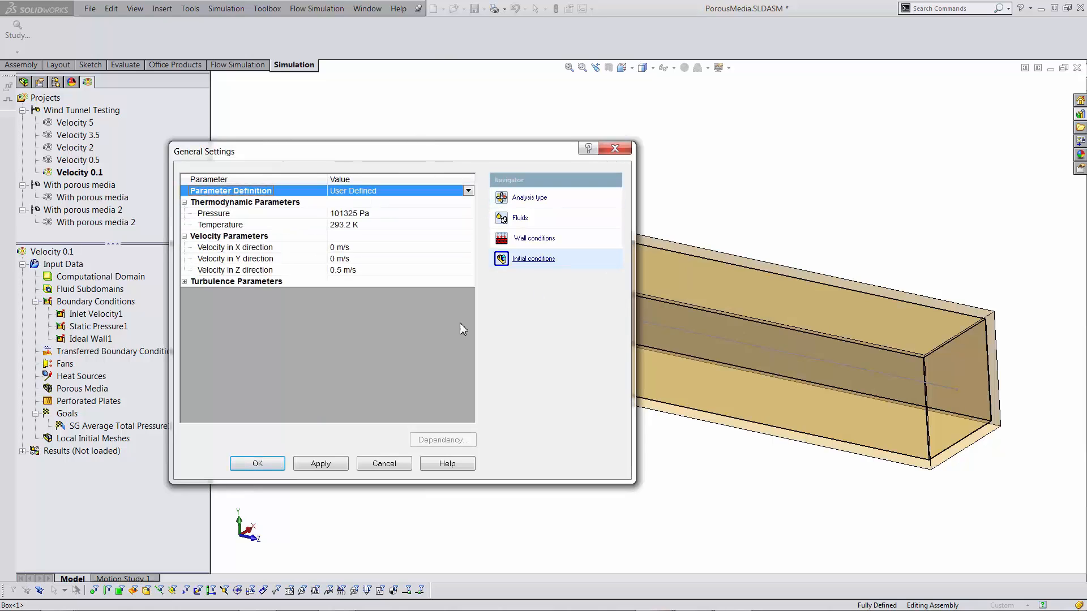
left_click_drag(432, 153, 511, 129)
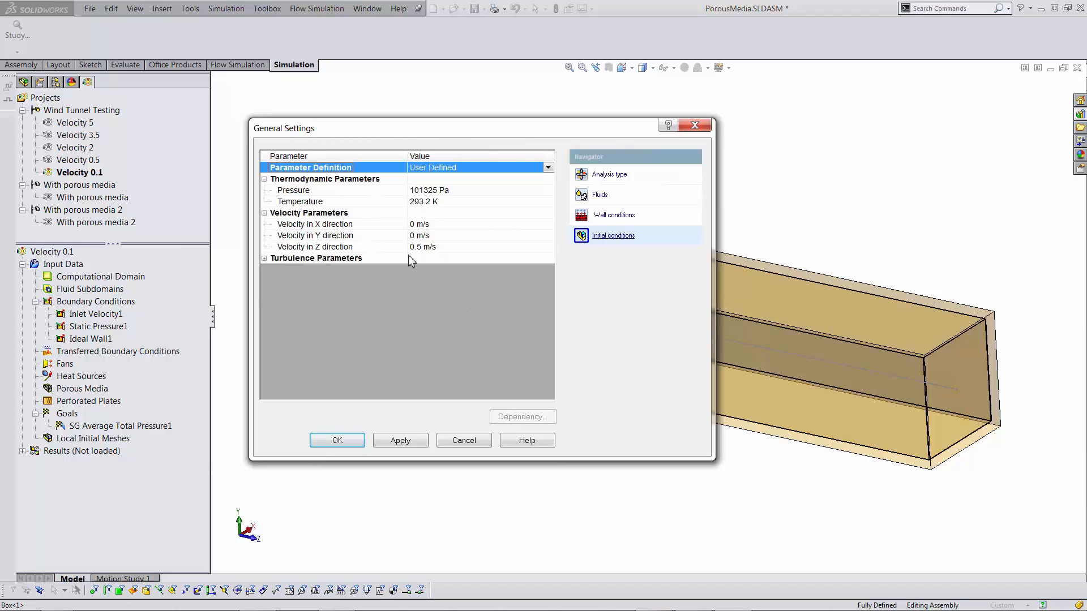
left_click(437, 249)
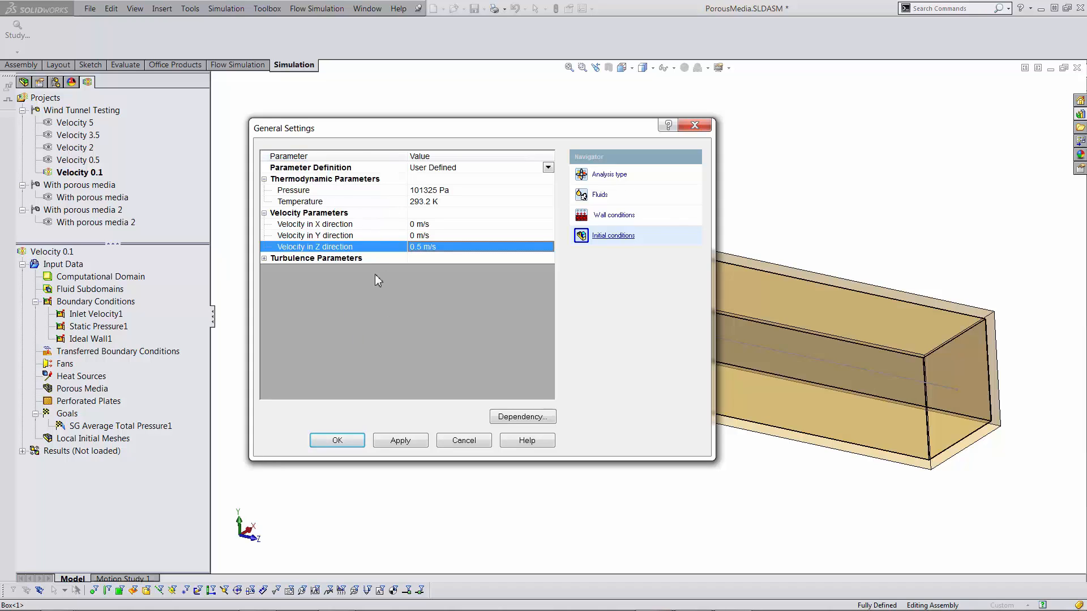
left_click_drag(497, 131, 443, 145)
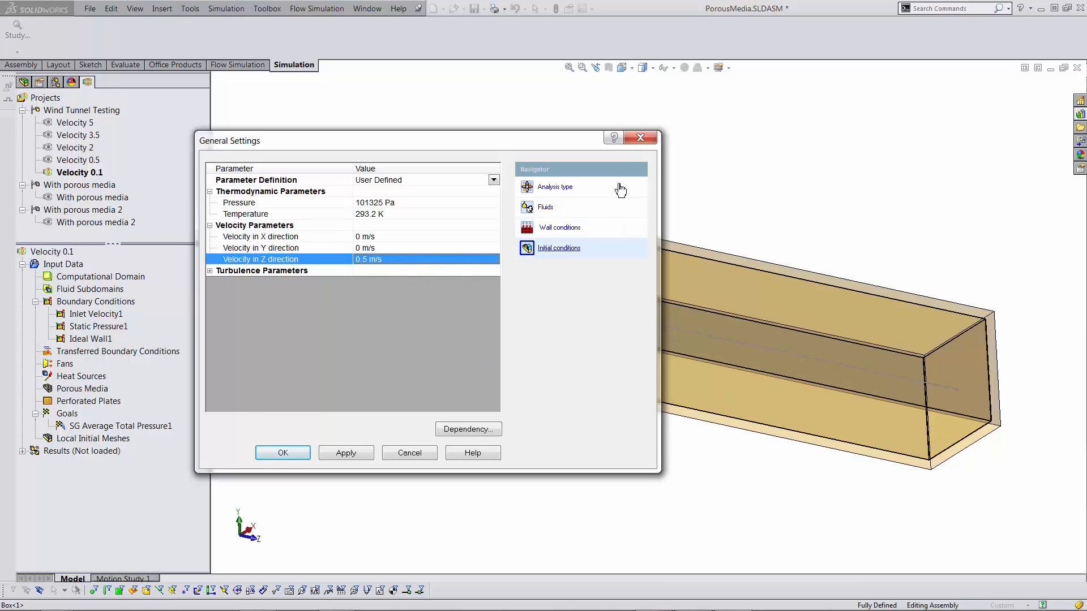
left_click(283, 454)
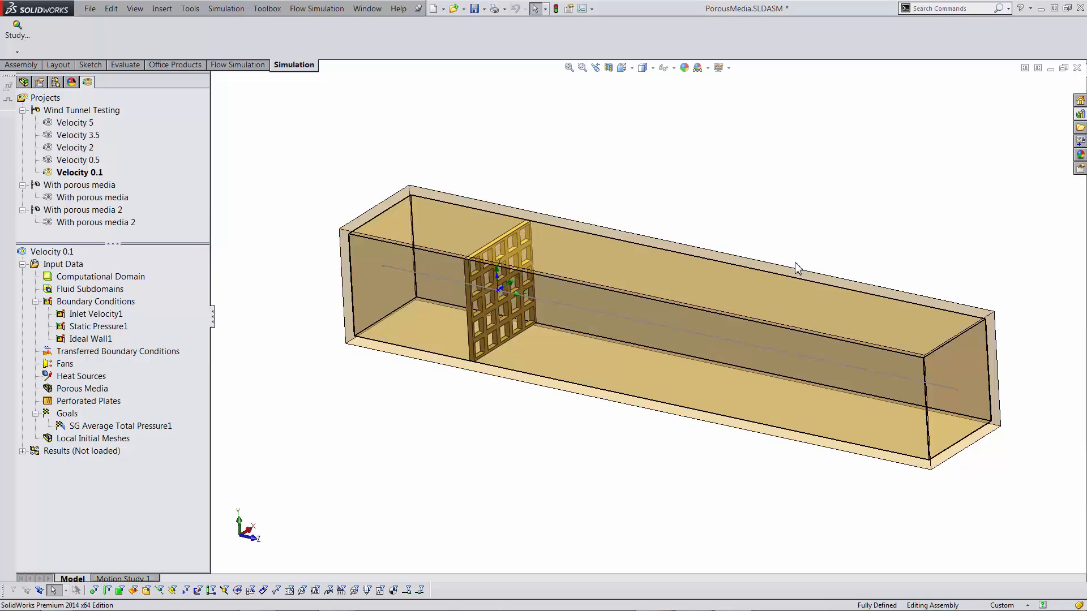
left_click(113, 315)
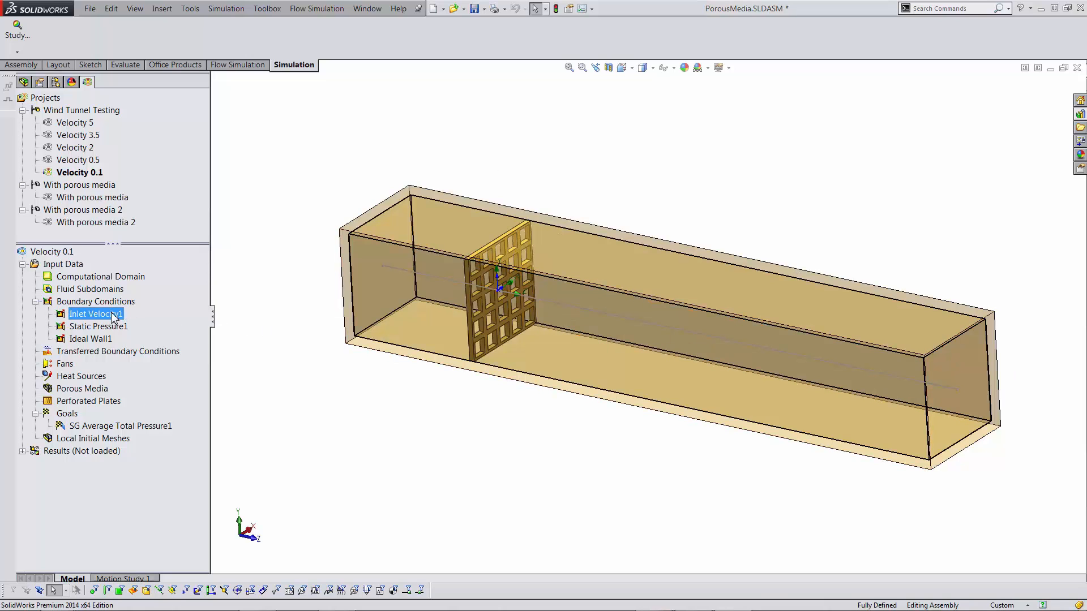
left_click_drag(265, 215, 314, 162)
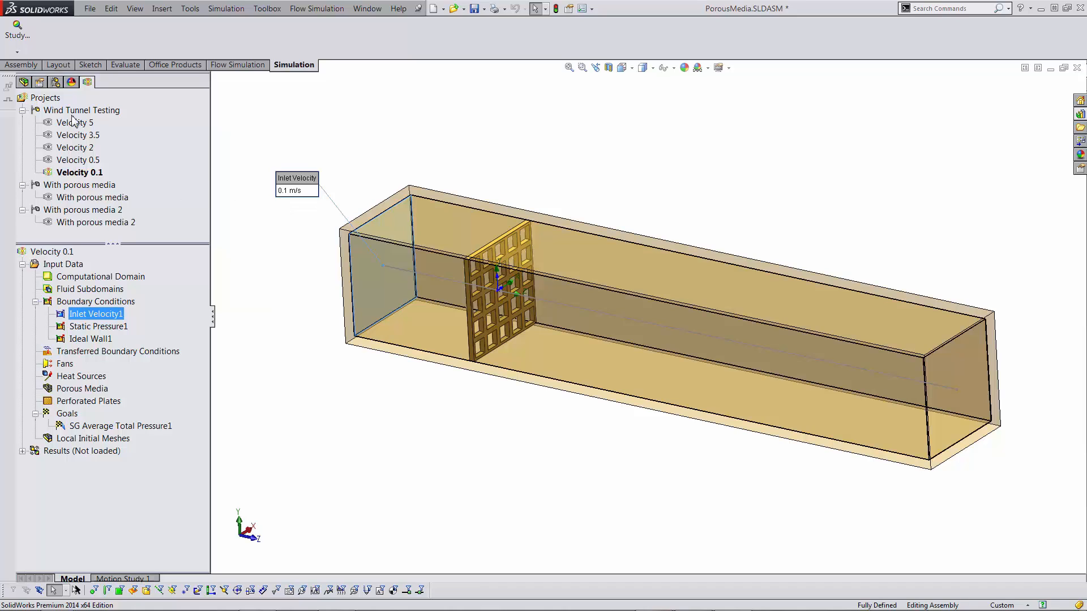
left_click(80, 329)
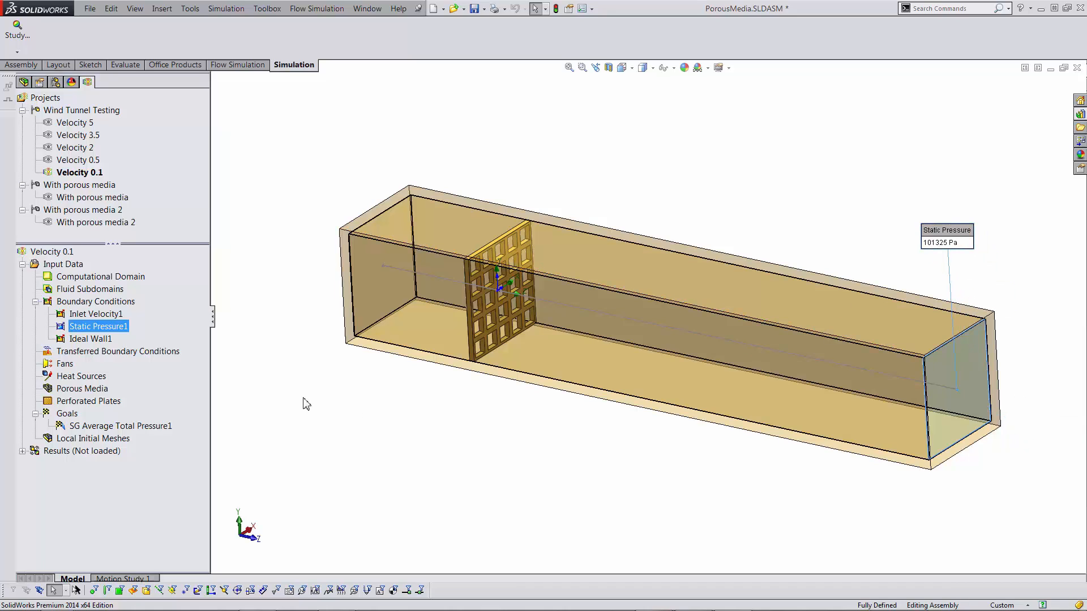
left_click(92, 339)
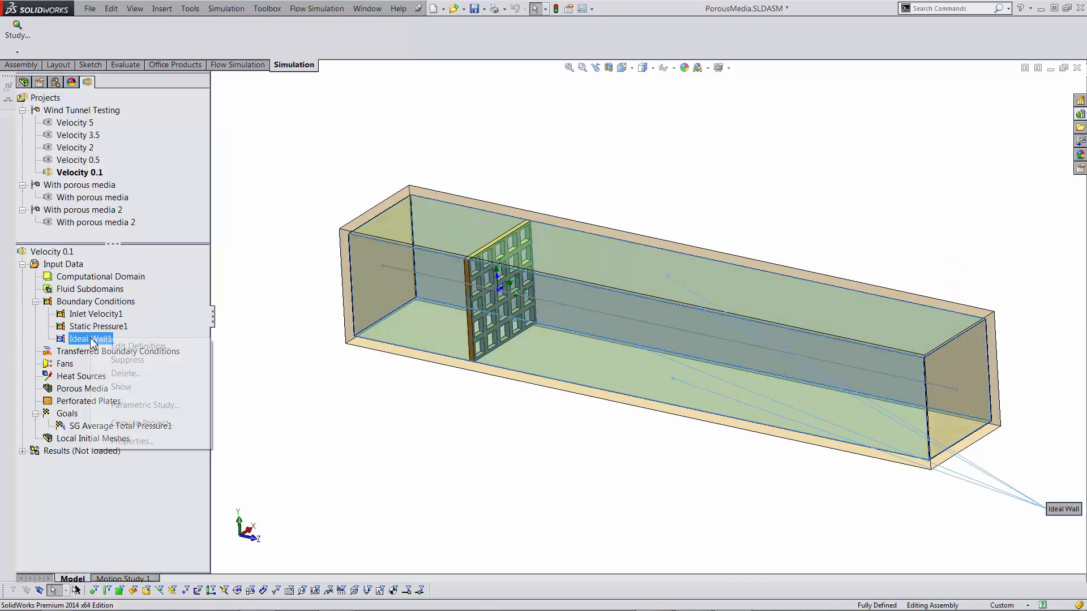
right_click(92, 339)
left_click(121, 345)
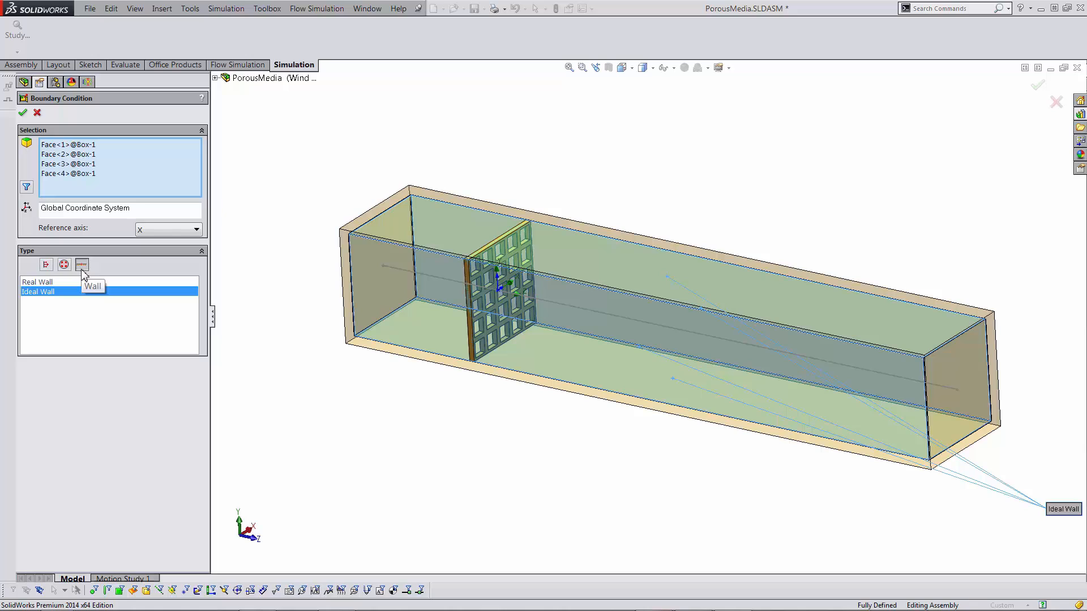
left_click(23, 113)
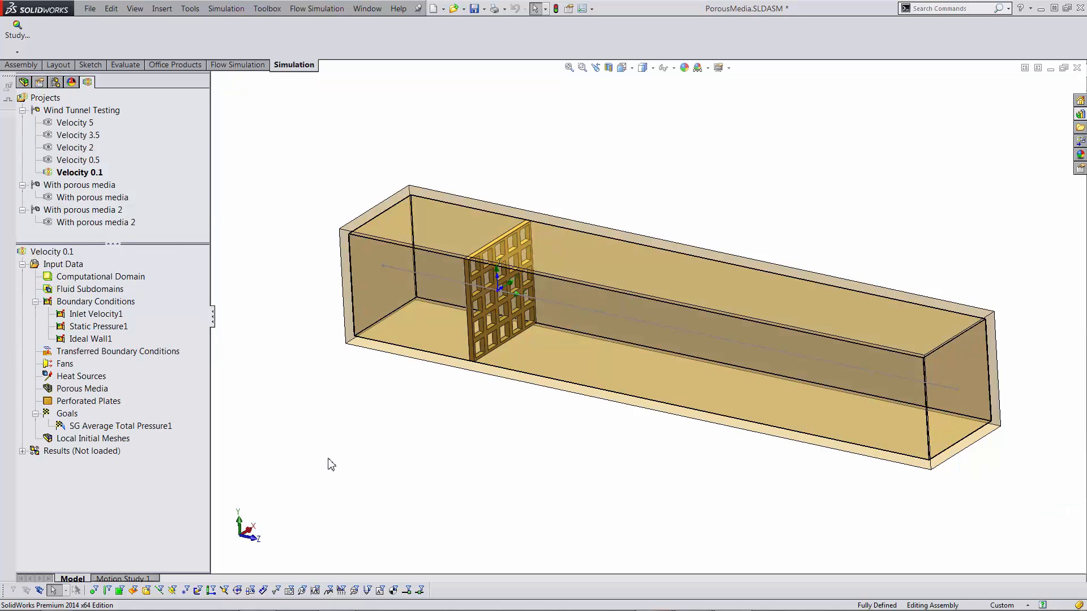
left_click(156, 427)
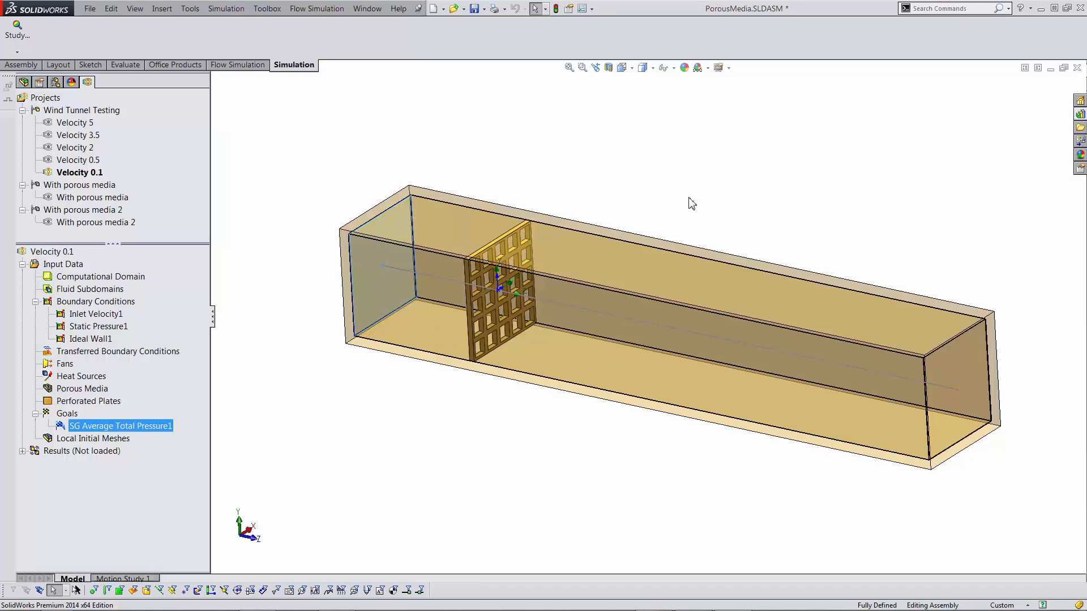
left_click(392, 367)
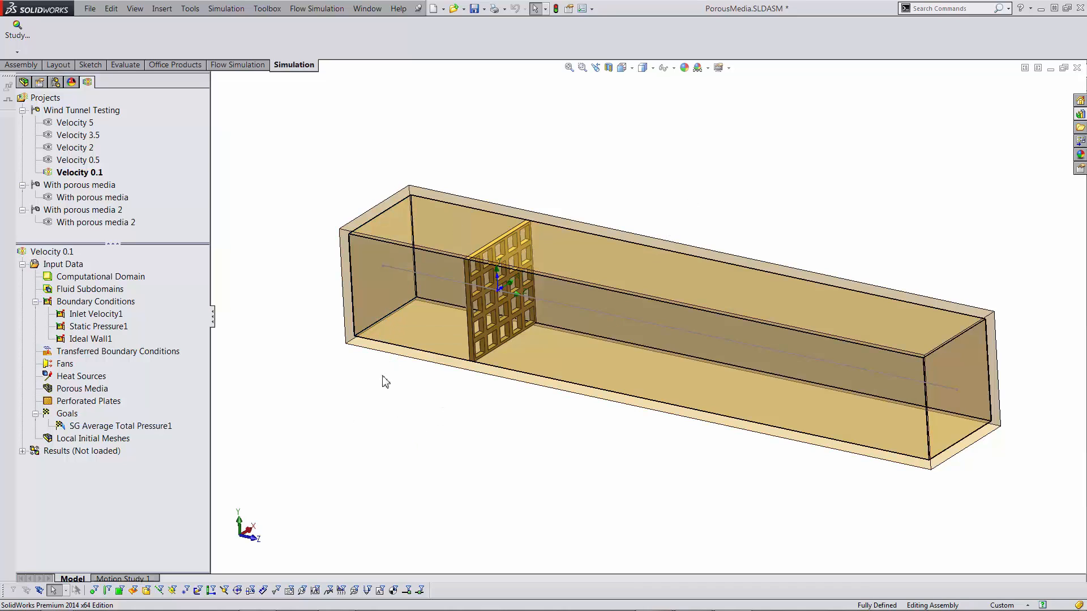
- Load the saved Velocity 0.1 results and expand the Results folder
right_click(71, 452)
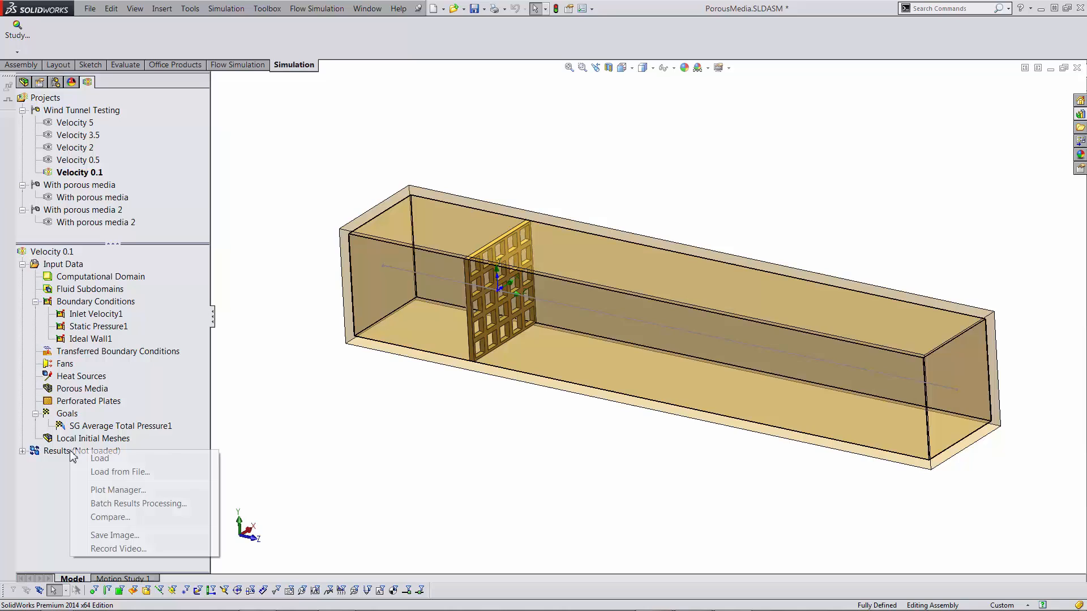
left_click(104, 459)
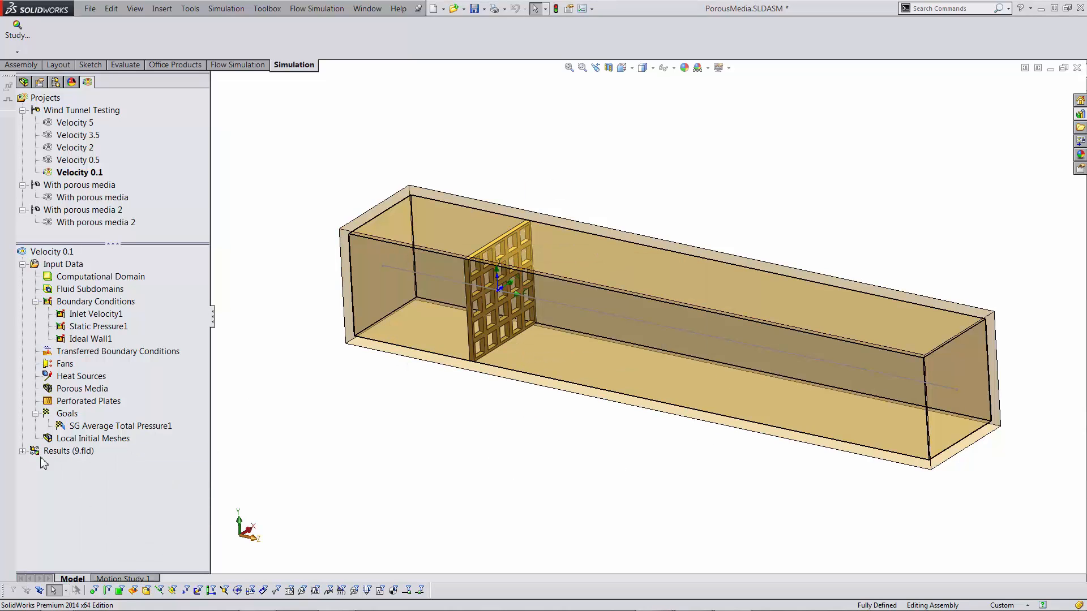
left_click(24, 451)
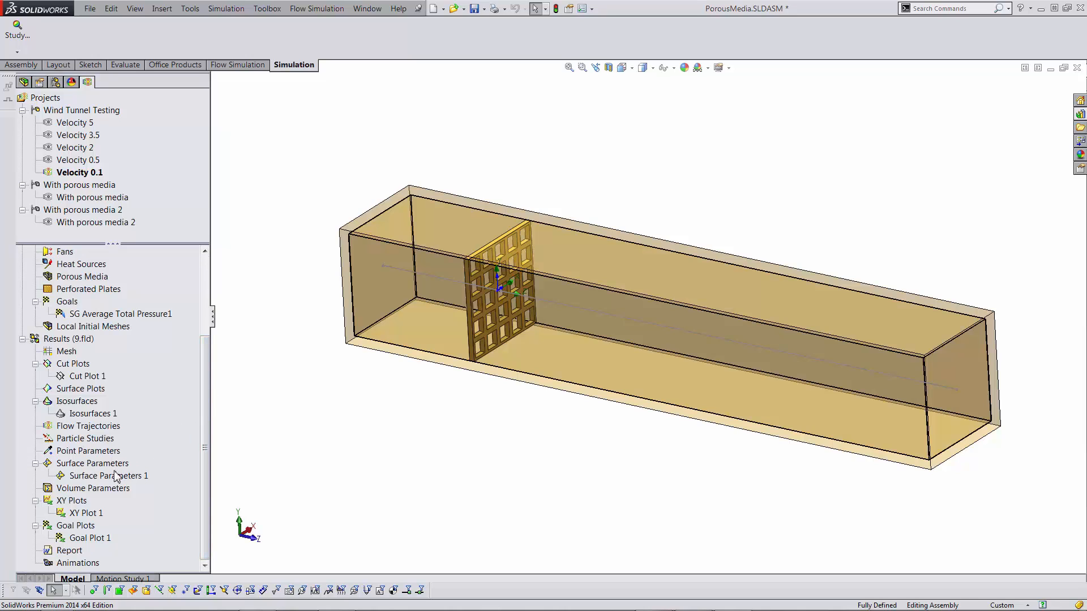
- Show XY Plot 1's pressure chart along the duct, resize it, then close it and its settings
double_click(86, 513)
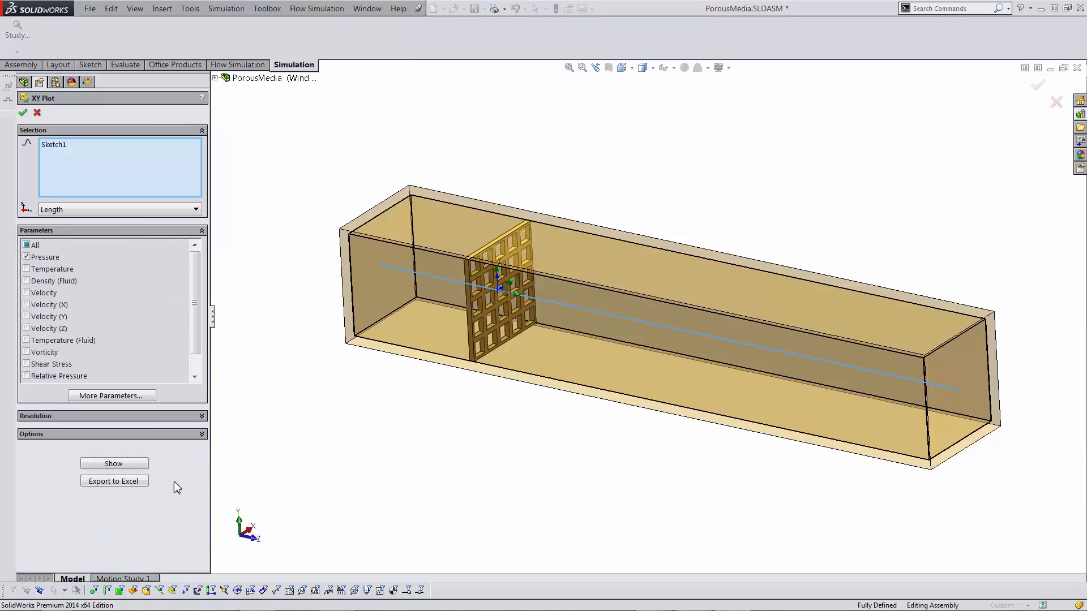
left_click(146, 464)
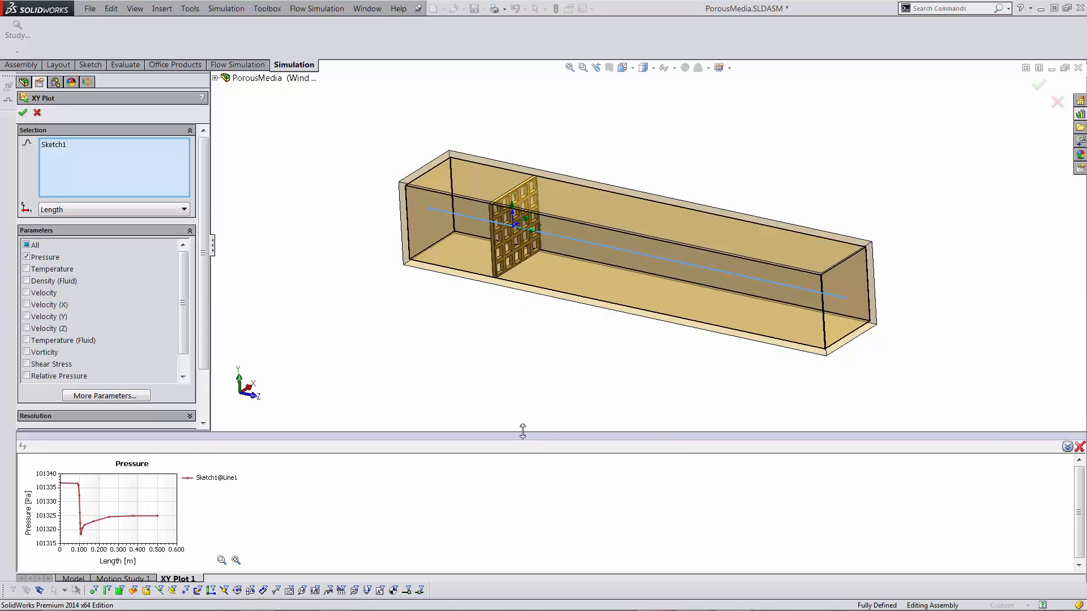
left_click_drag(522, 431, 545, 212)
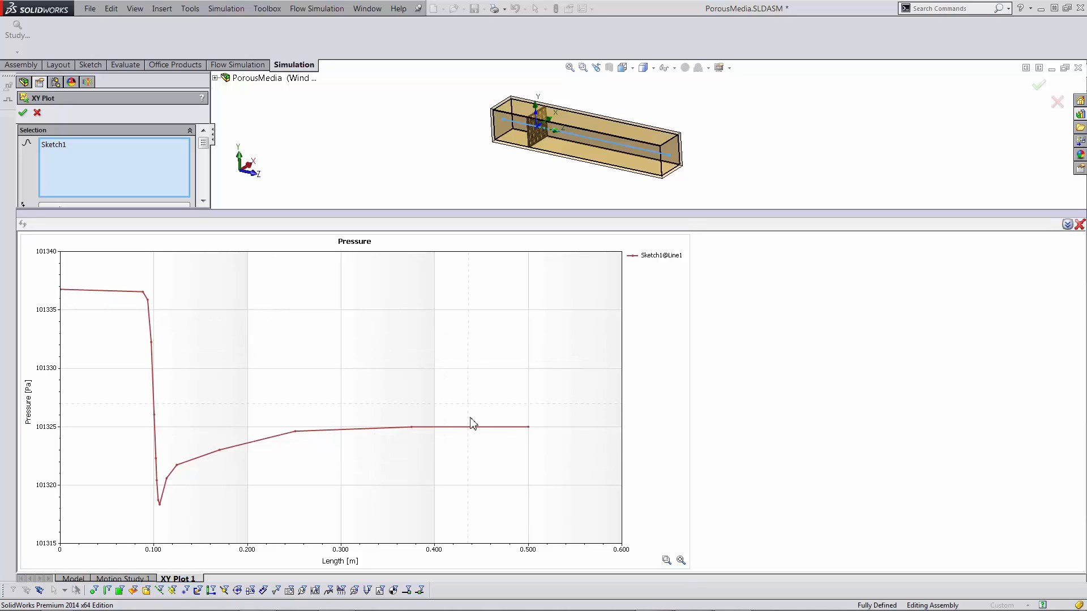
left_click_drag(998, 213, 998, 236)
left_click(1080, 249)
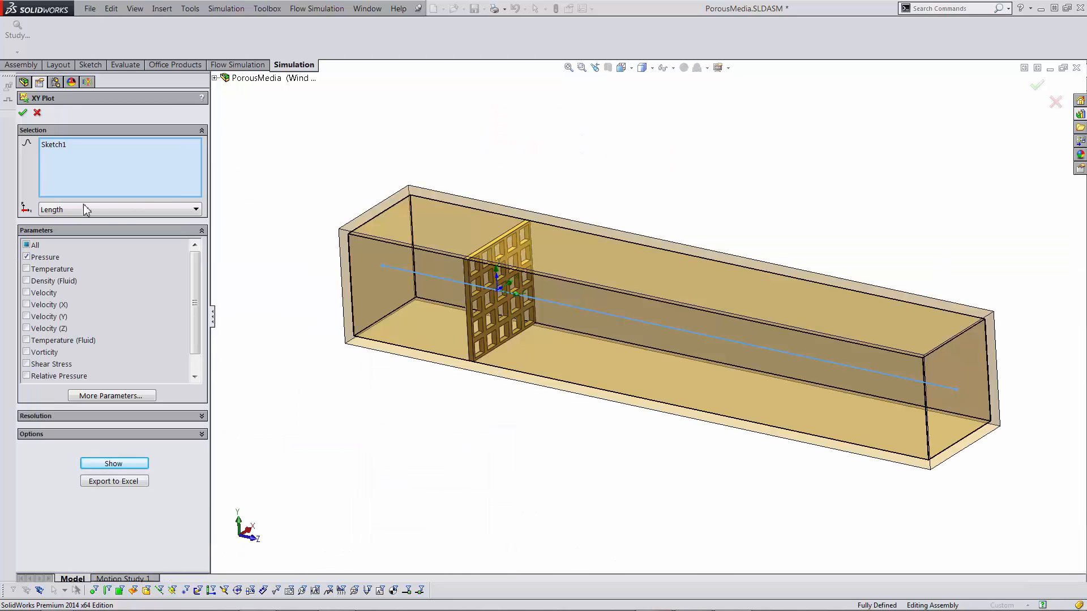
left_click(22, 112)
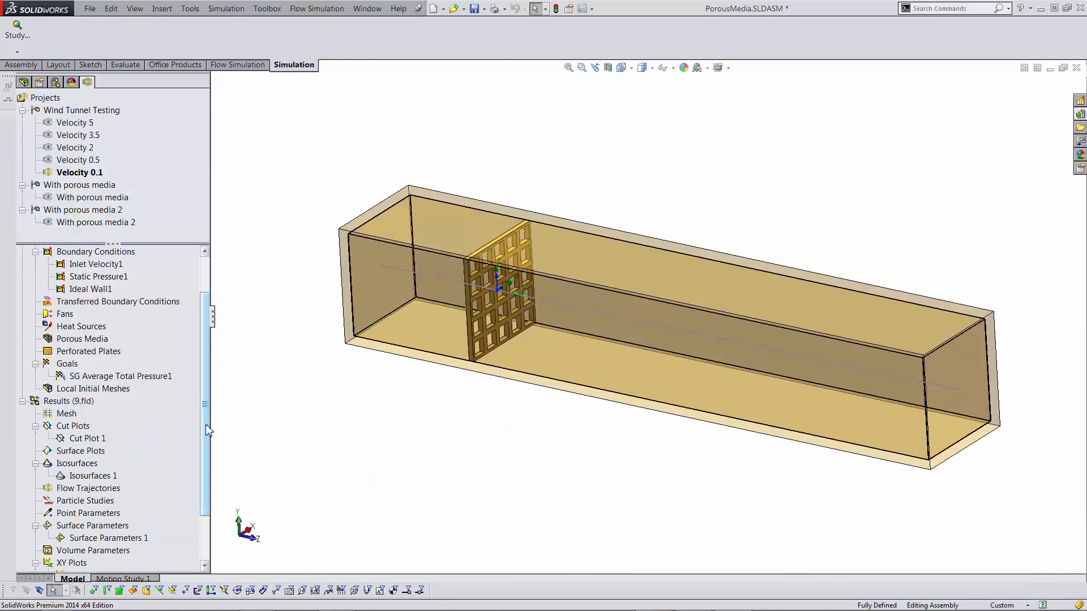
scroll(205, 429, "down", 2)
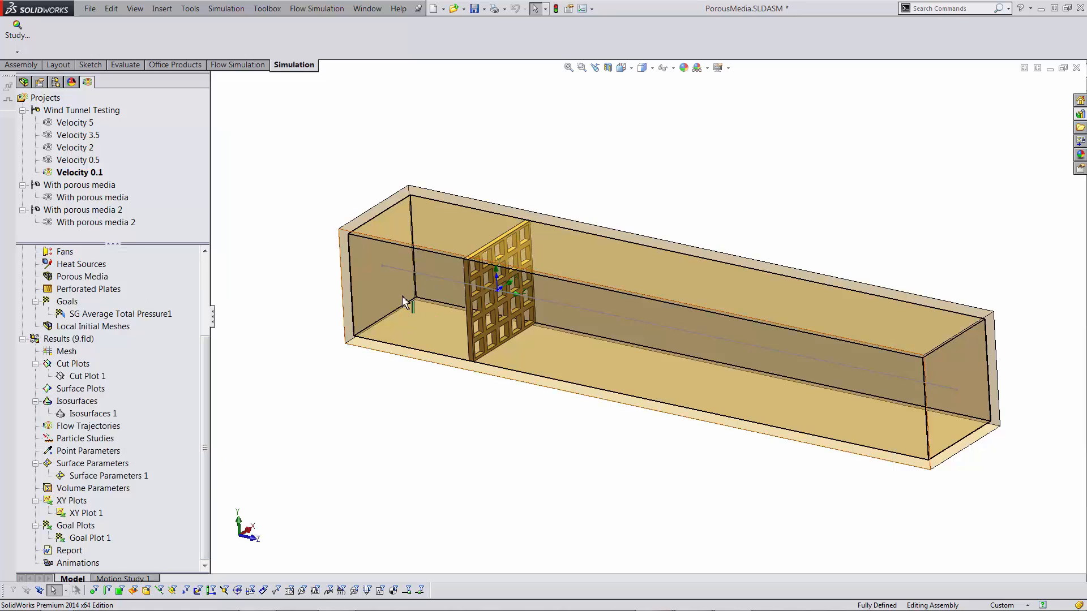
double_click(89, 538)
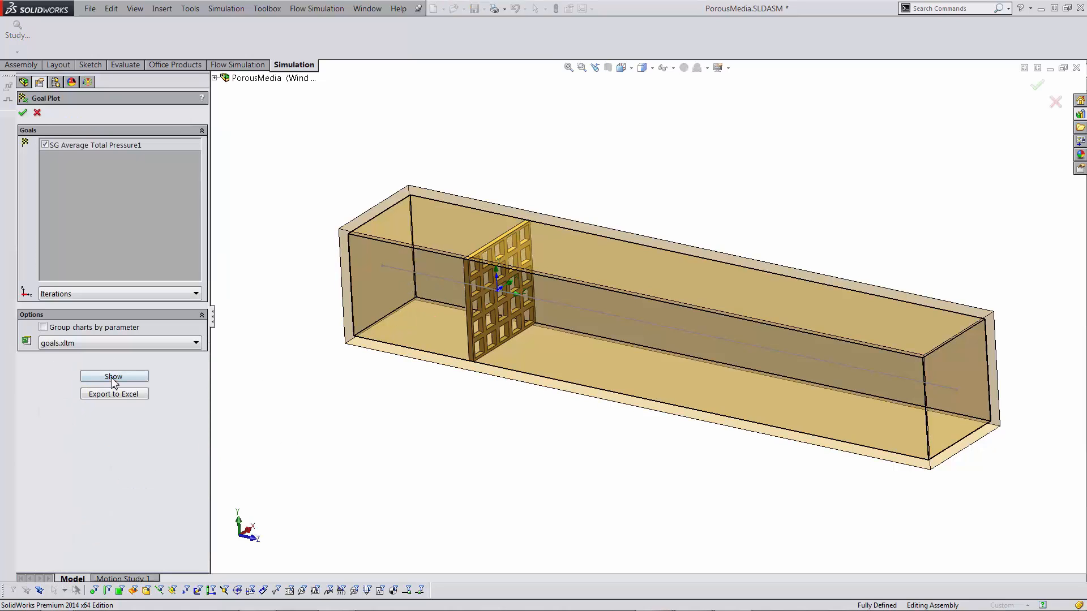
left_click(114, 377)
left_click_drag(405, 430, 415, 319)
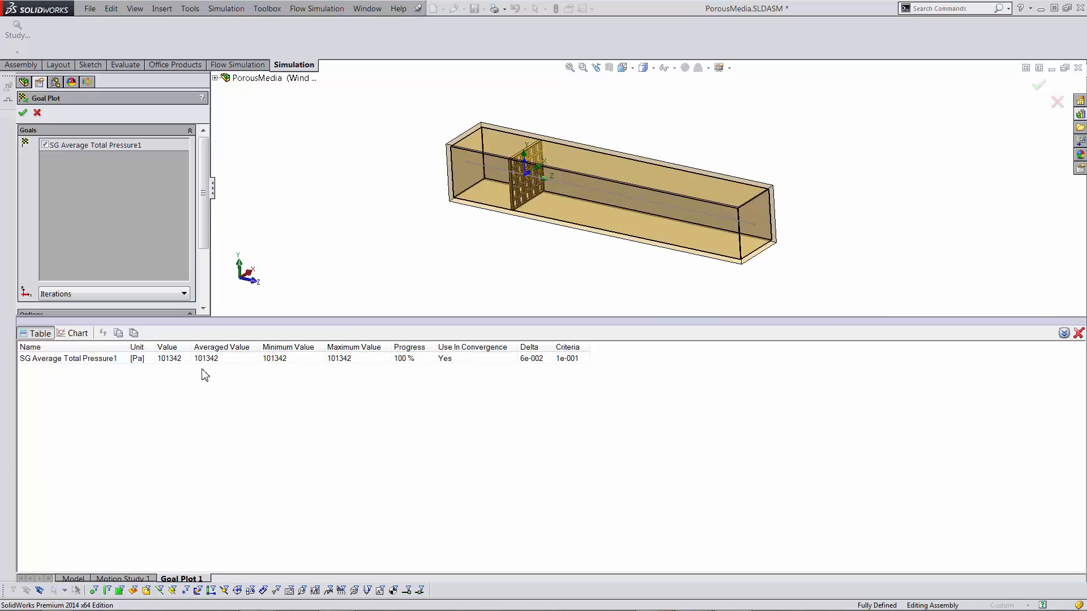
left_click(174, 361)
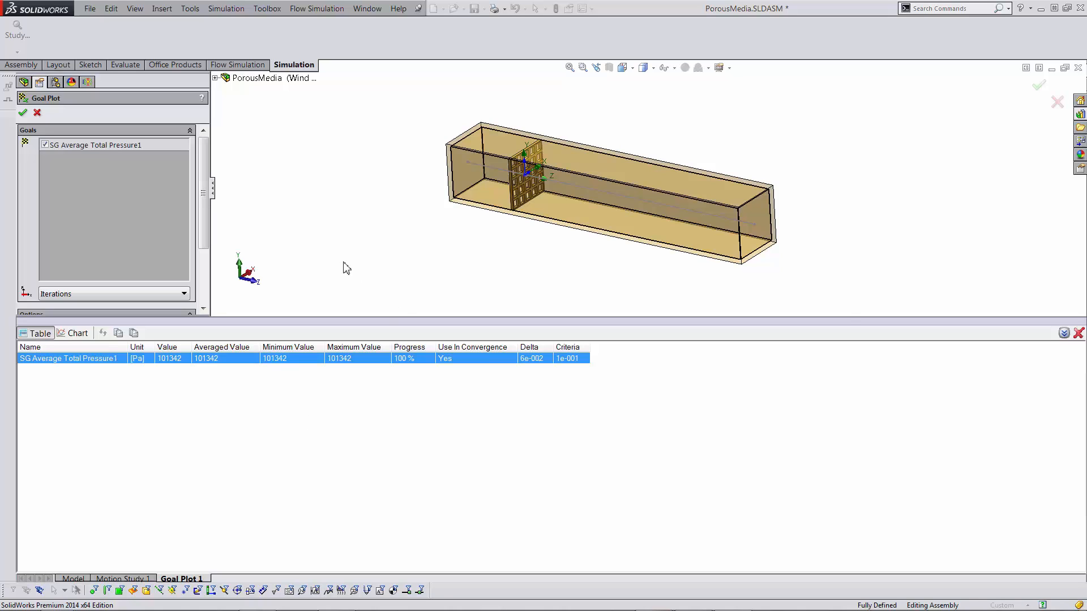
left_click_drag(830, 321, 820, 468)
mouse_move(606, 355)
middle_mouse_down()
mouse_move(645, 317)
mouse_move(672, 345)
mouse_move(652, 355)
mouse_move(645, 329)
mouse_move(599, 344)
middle_mouse_up()
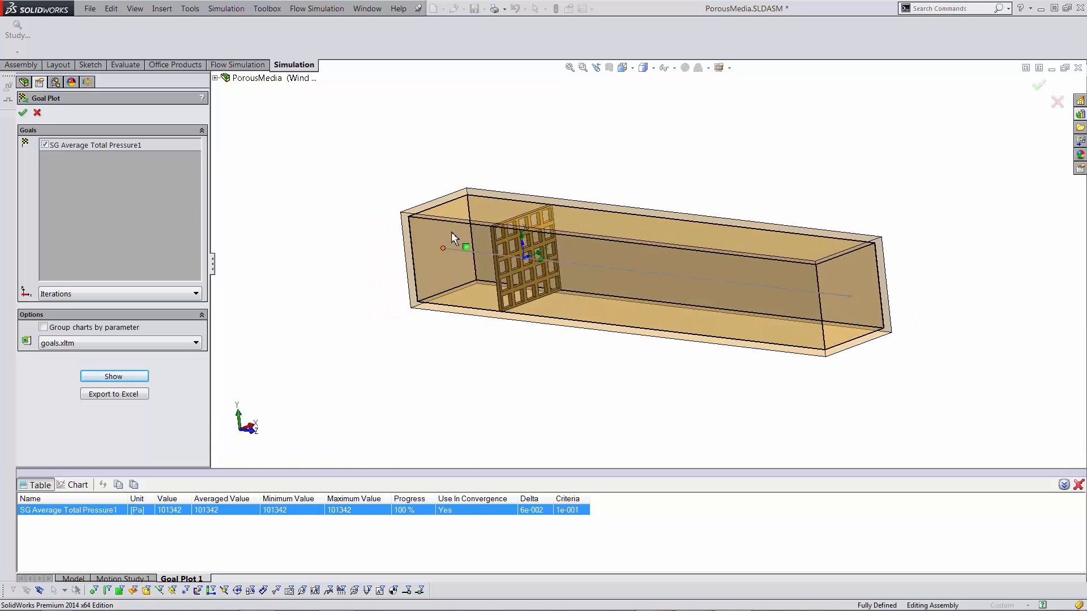
scroll(454, 227, "down", 2)
scroll(675, 278, "up", 2)
scroll(1054, 267, "down", 1)
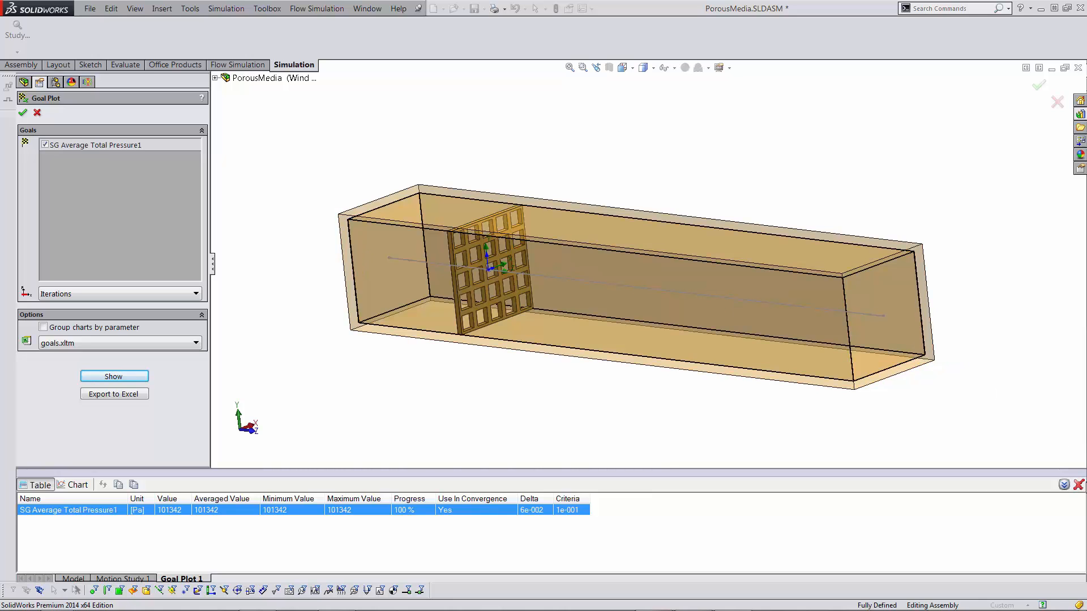
left_click(1078, 486)
middle_click_drag(702, 401, 741, 409)
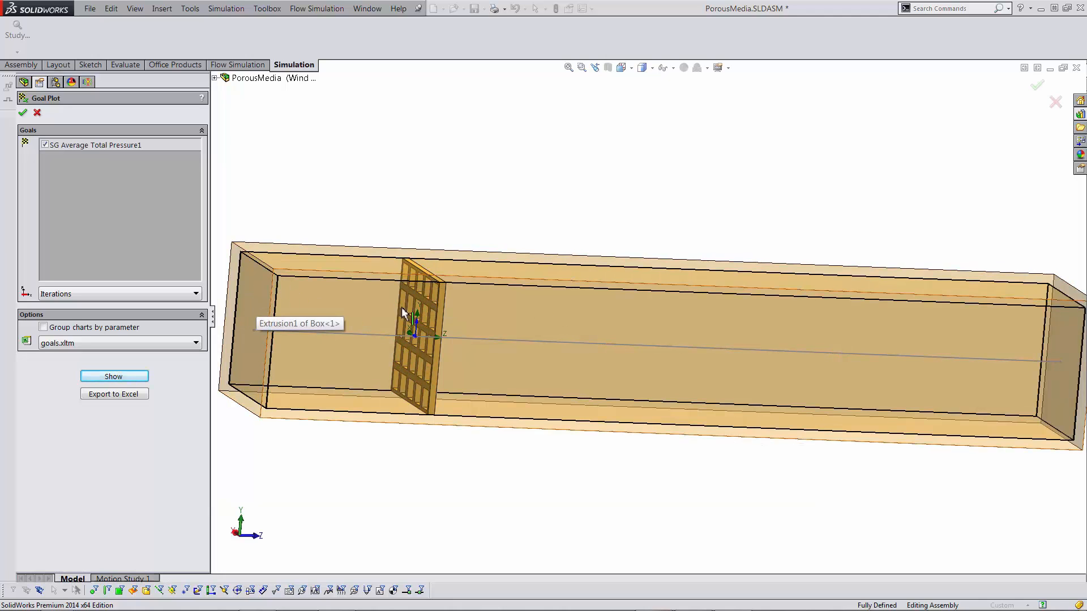
left_click(24, 112)
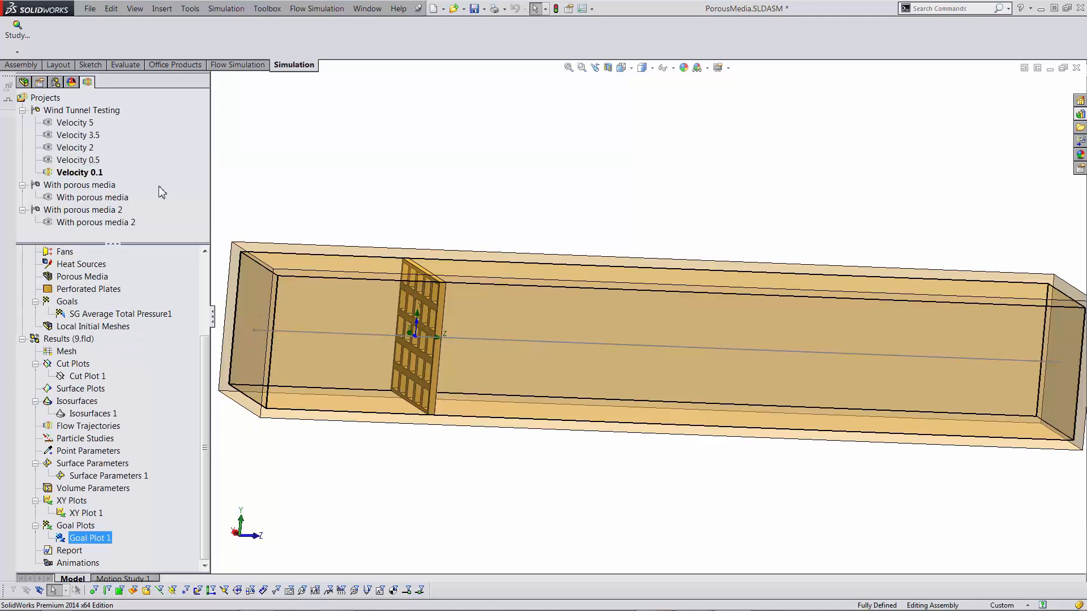
- Calculate Surface Parameters 1 on the plate face, select the 101339 Pa average pressure, then switch to Excel
double_click(103, 476)
scroll(368, 308, "down", 5)
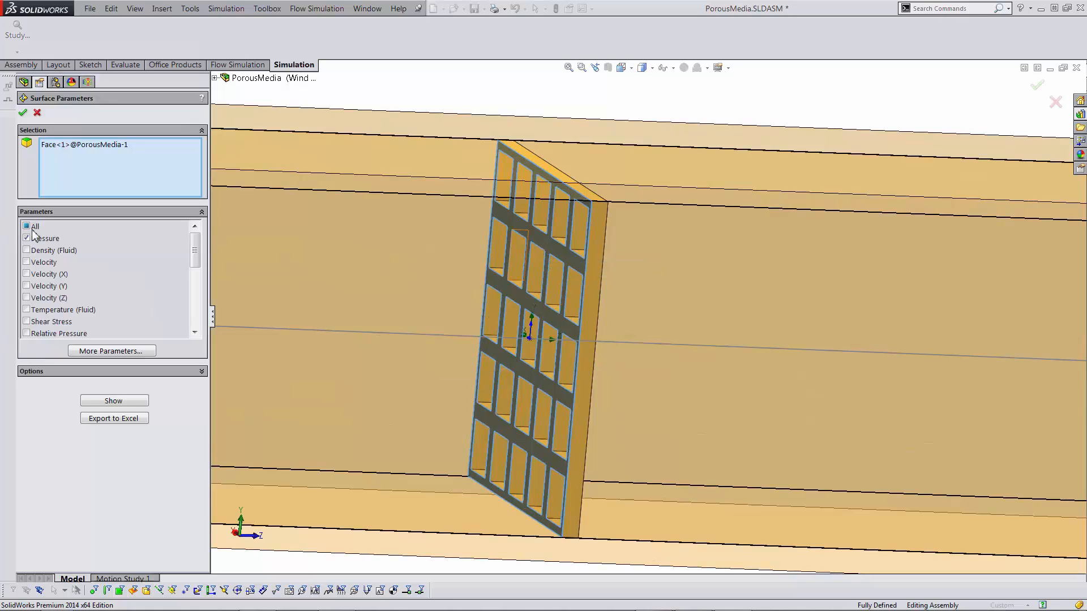
left_click(94, 402)
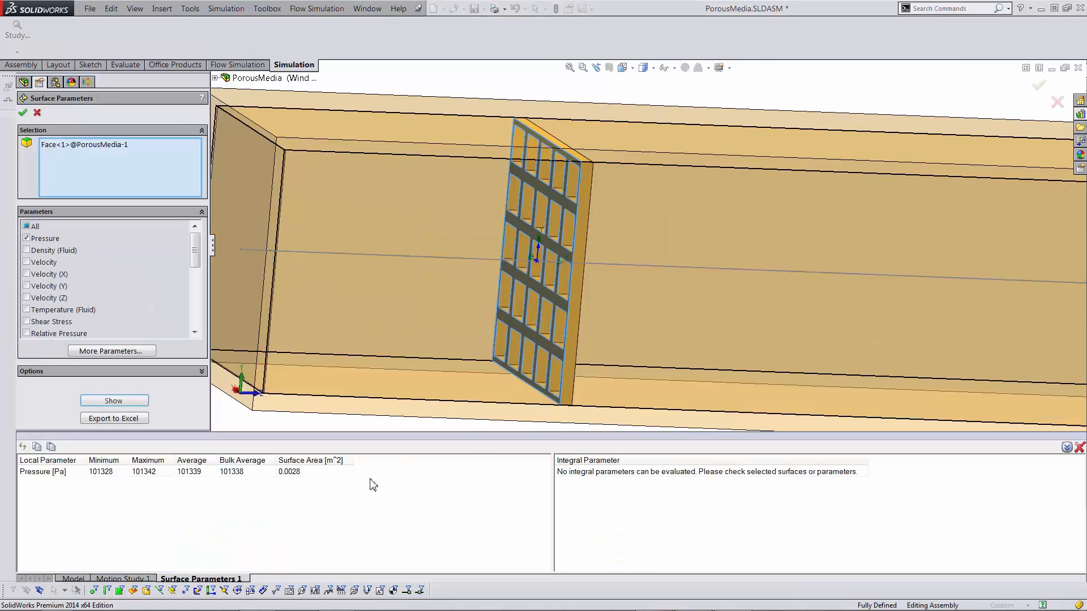
left_click(98, 474)
left_click(208, 473)
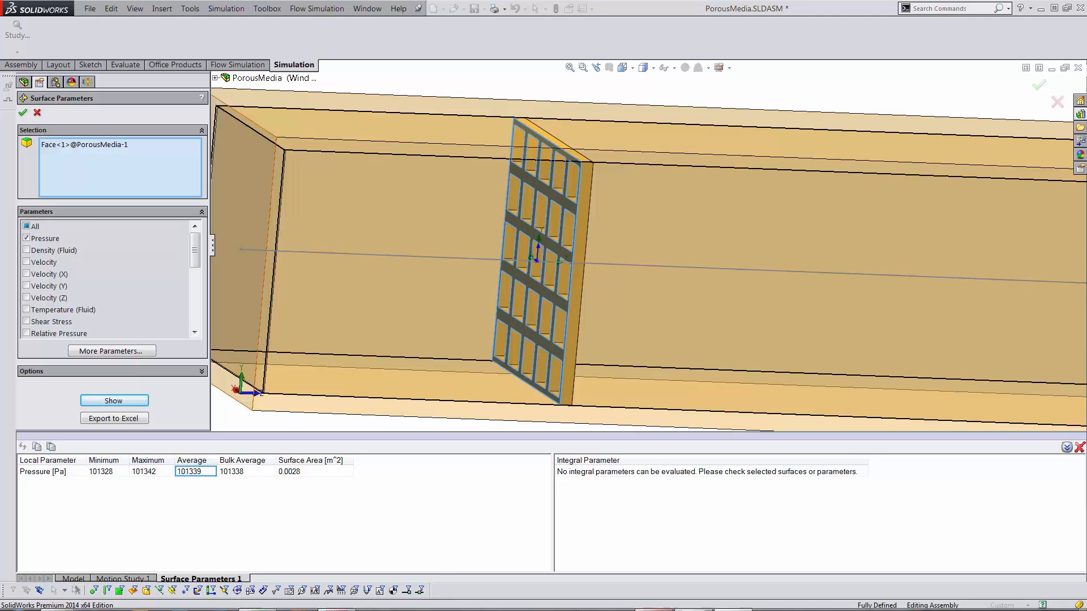
left_click(269, 599)
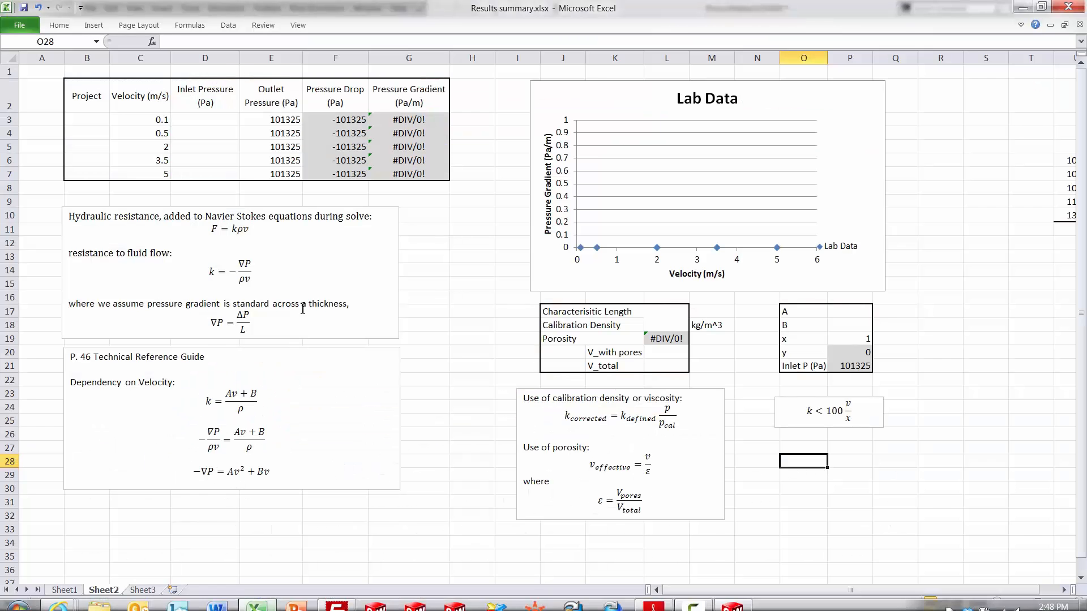
left_click(189, 120)
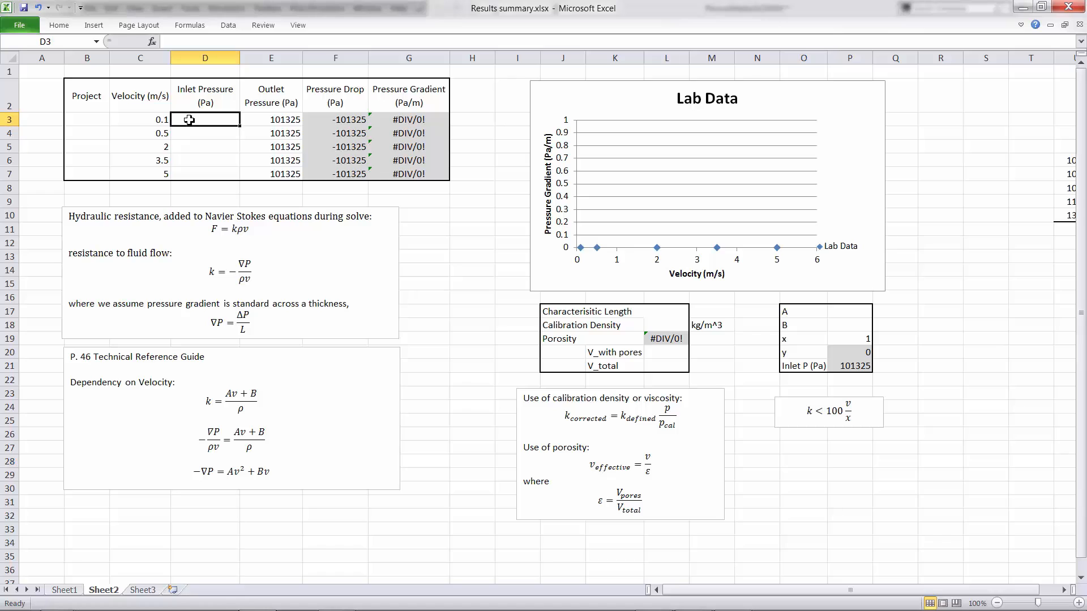
type("1")
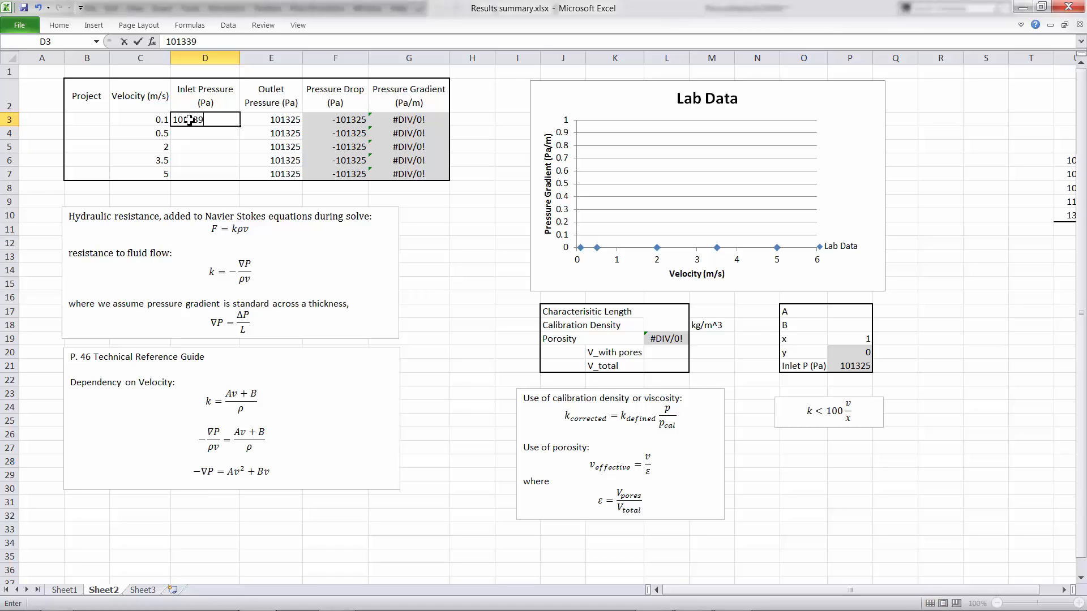
type("01339")
left_click(420, 246)
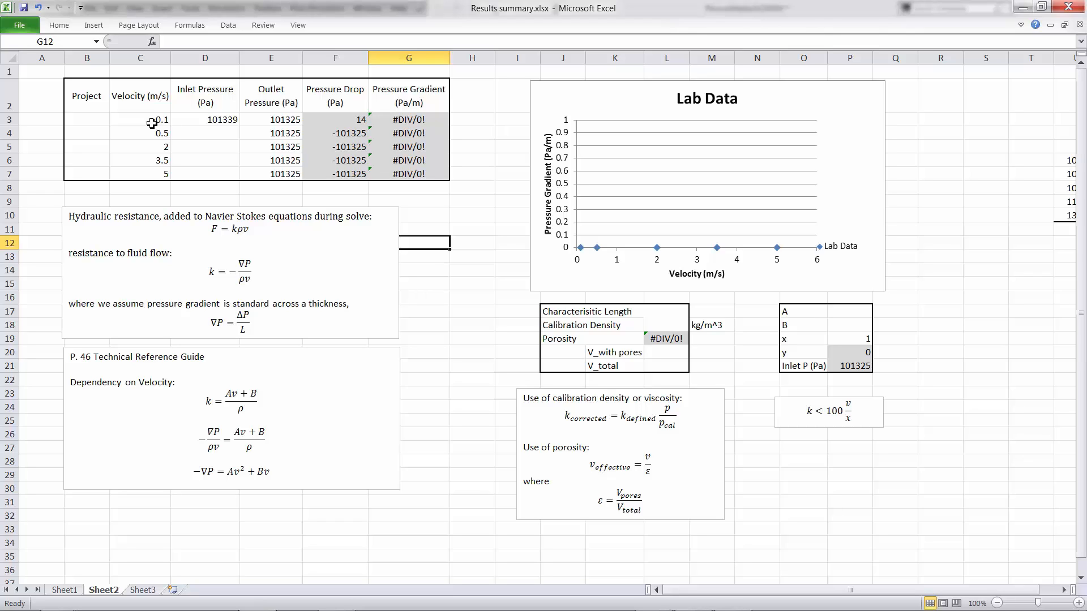
left_click(340, 117)
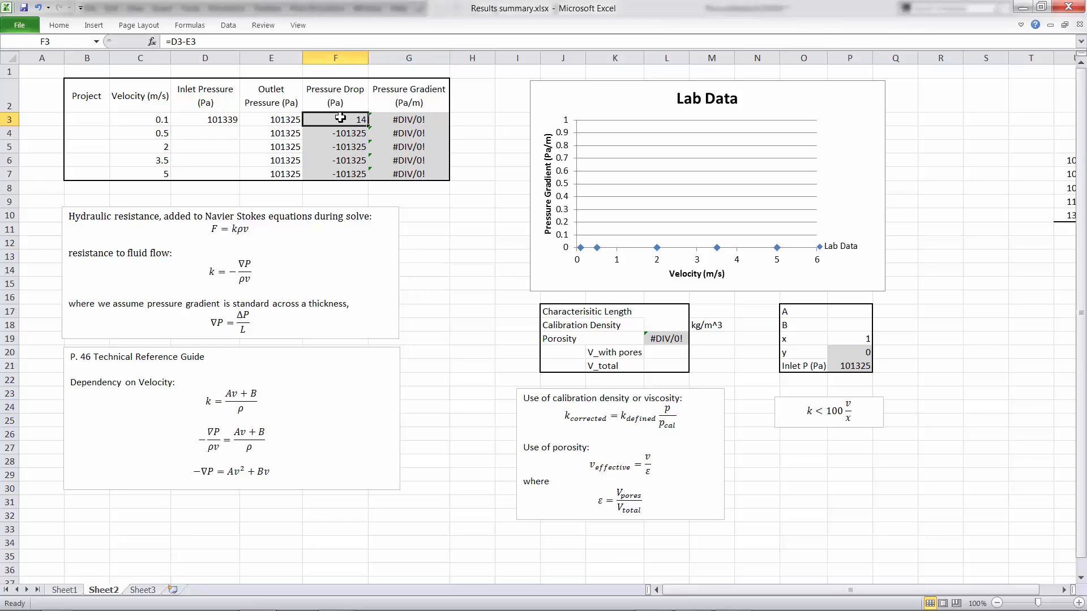
left_click(418, 117)
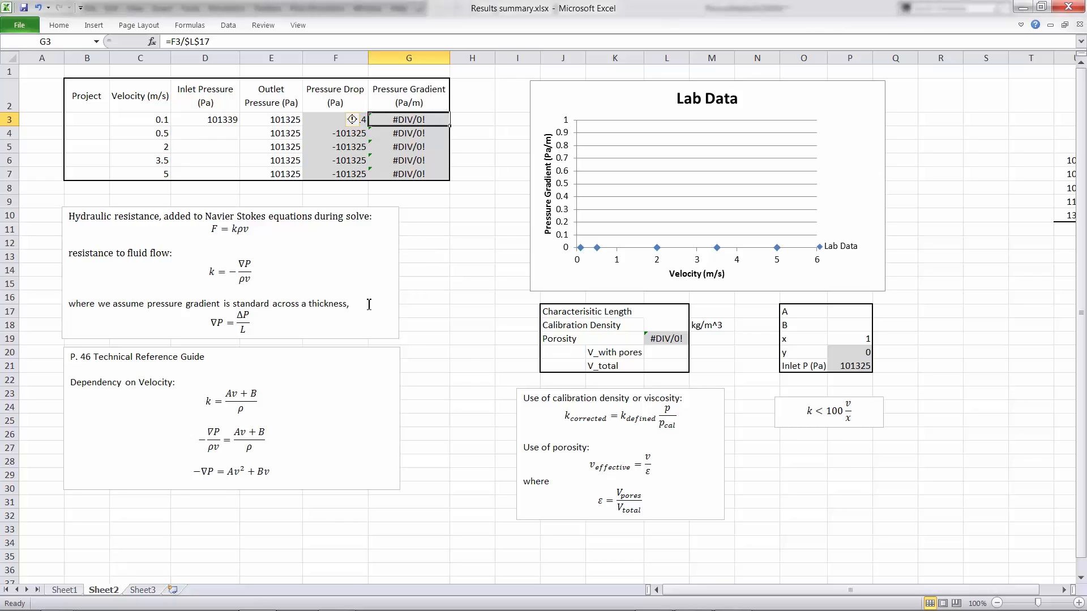
left_click(257, 322)
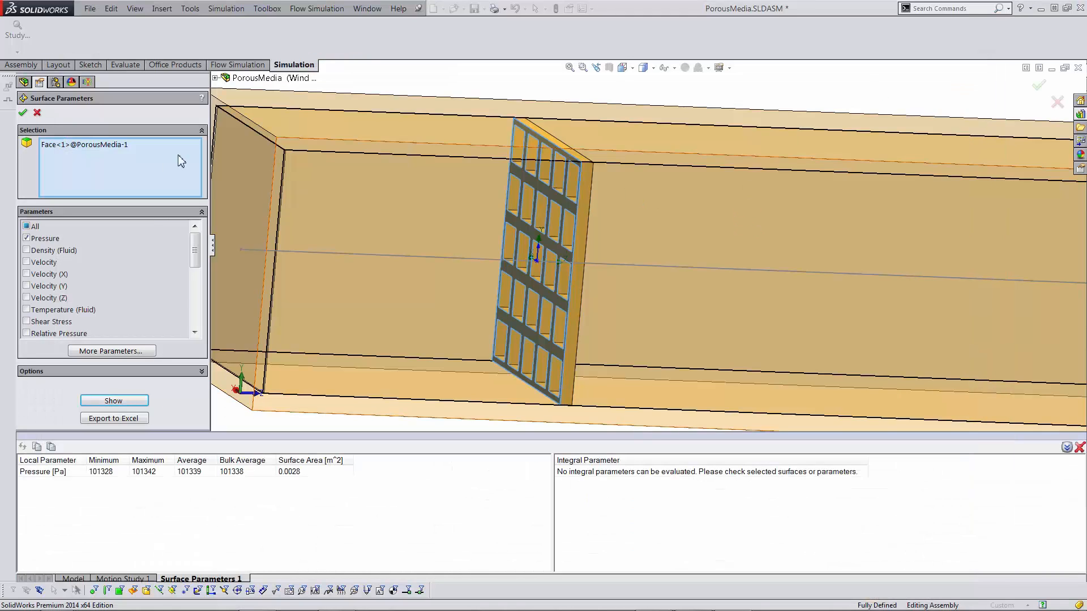
- Close the Surface Parameters results and orbit to view the porous plate edge-on and obliquely
scroll(537, 219, "down", 5)
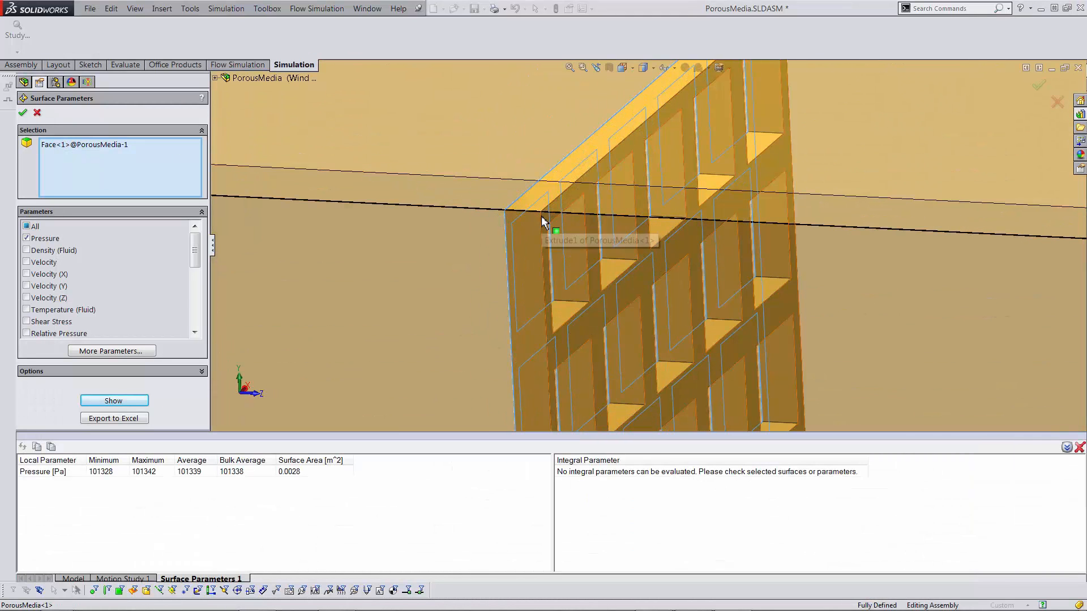
scroll(787, 252, "up", 5)
scroll(786, 252, "up", 5)
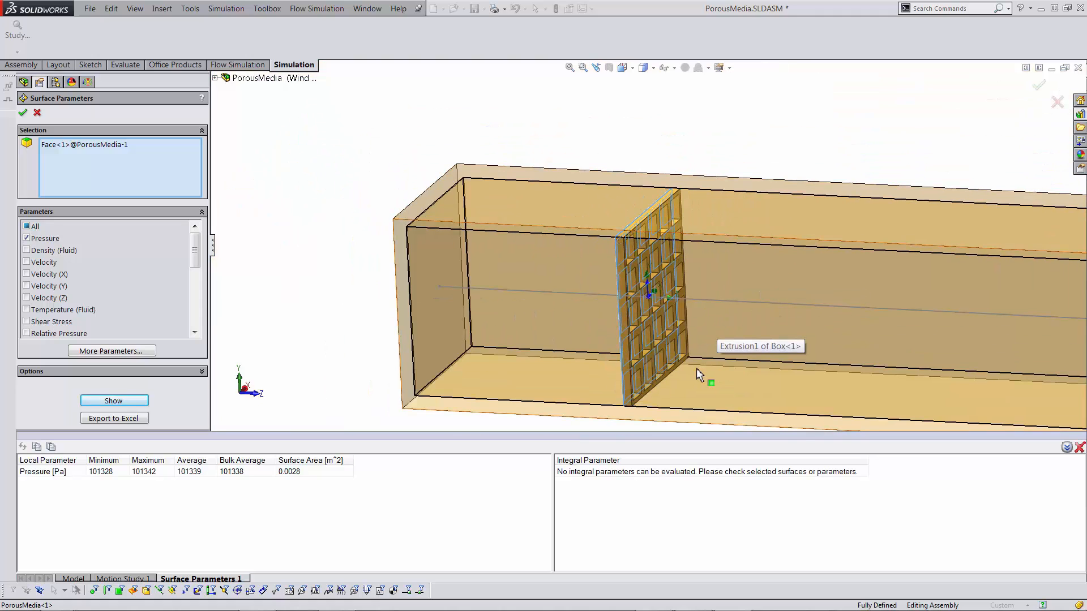
middle_click_drag(704, 338, 712, 337)
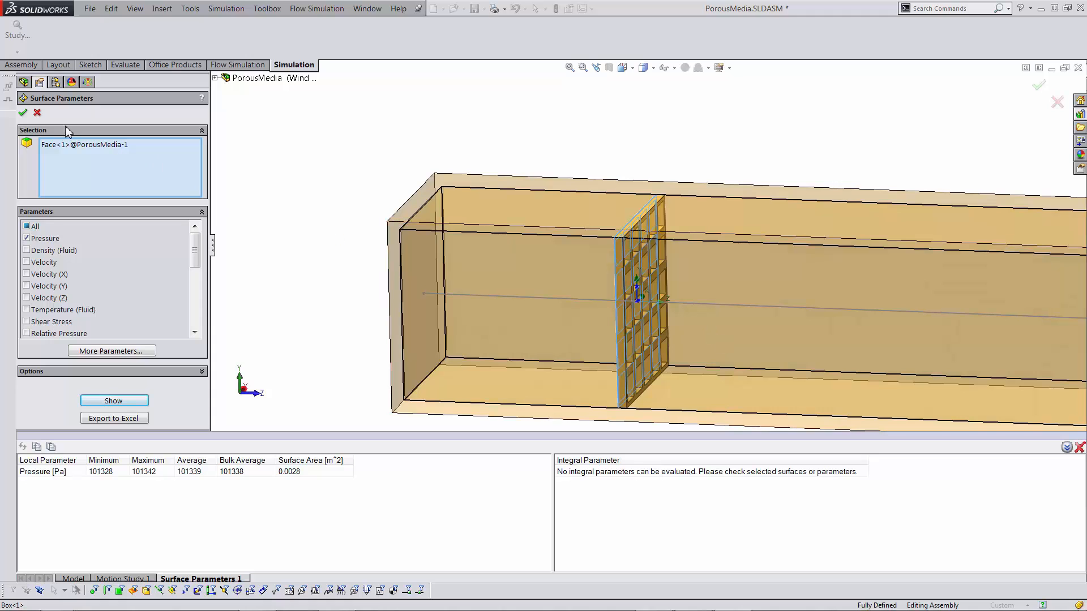
left_click(23, 113)
scroll(641, 359, "down", 5)
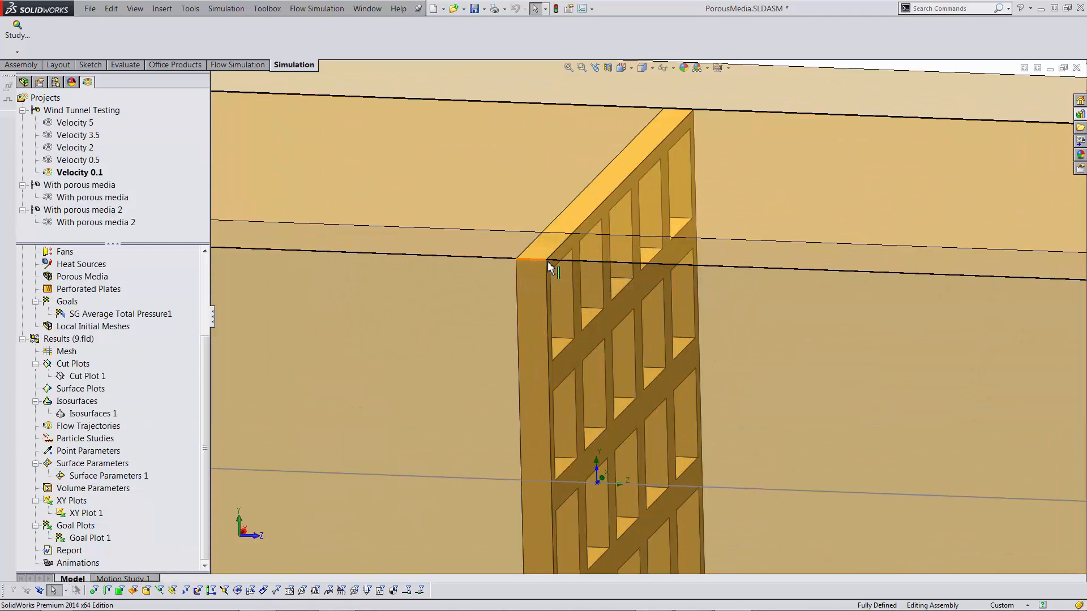
middle_click_drag(532, 269, 650, 269)
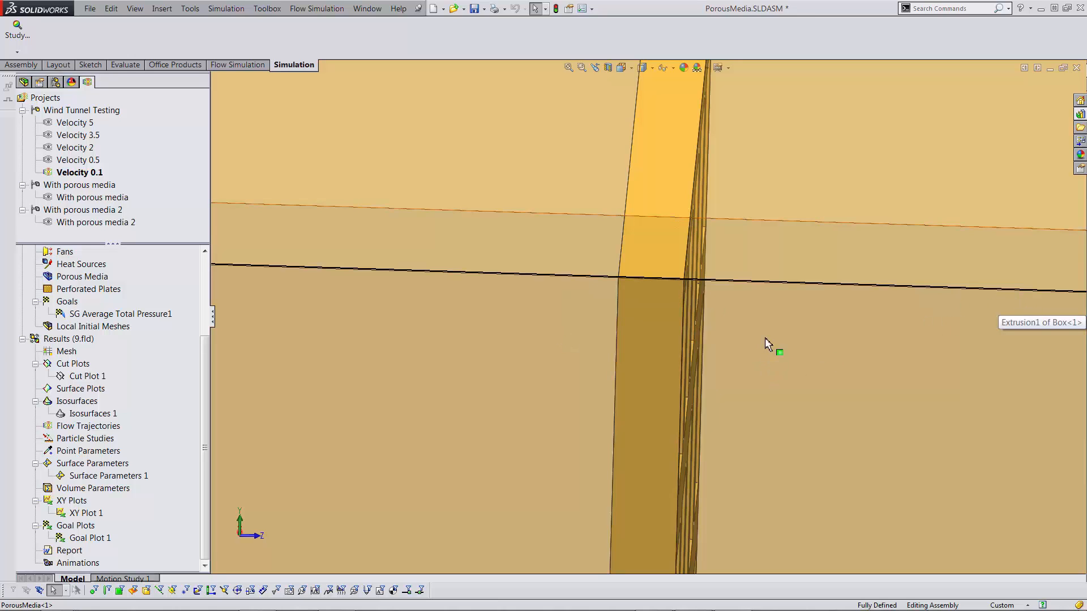
middle_click_drag(735, 311, 716, 346)
scroll(717, 341, "up", 4)
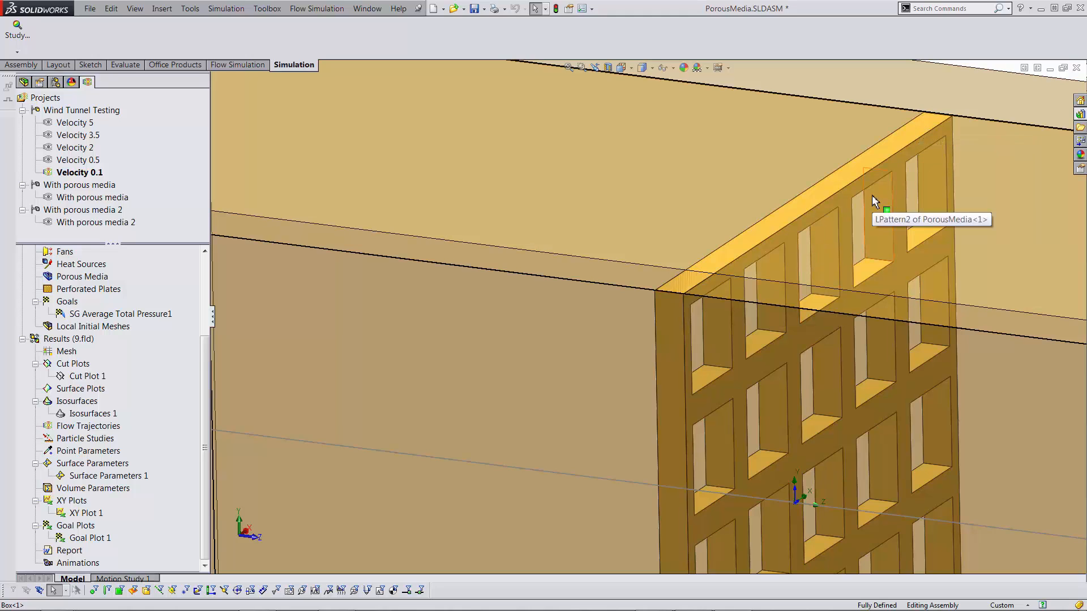
scroll(653, 301, "up", 5)
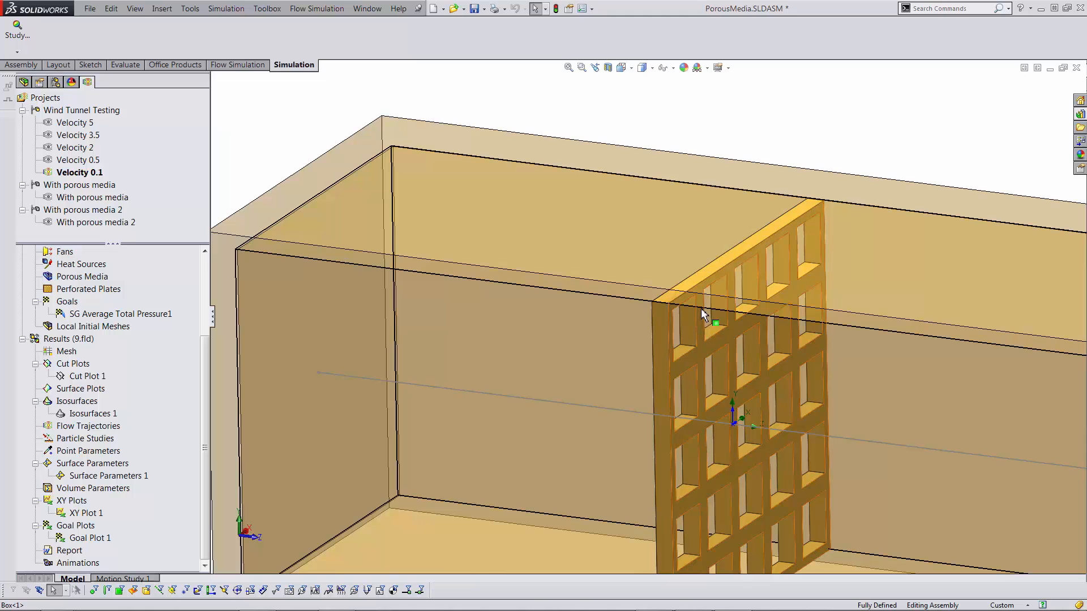
middle_click_drag(702, 309, 750, 311)
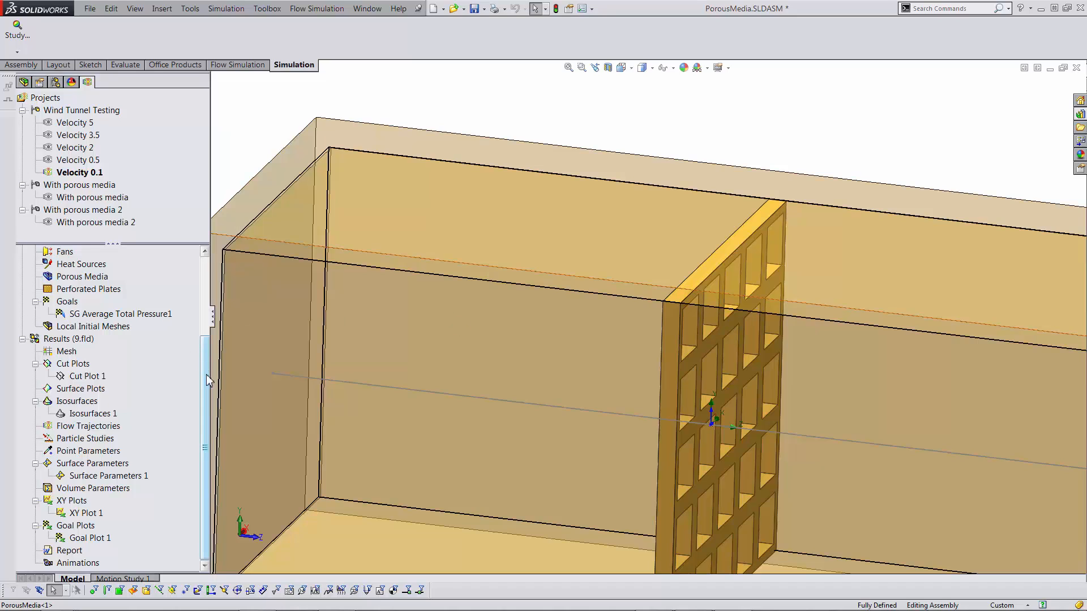
- Show XY Plot 1's pressure along Sketch1 and enlarge the chart to see the ~101318 Pa dip
double_click(85, 513)
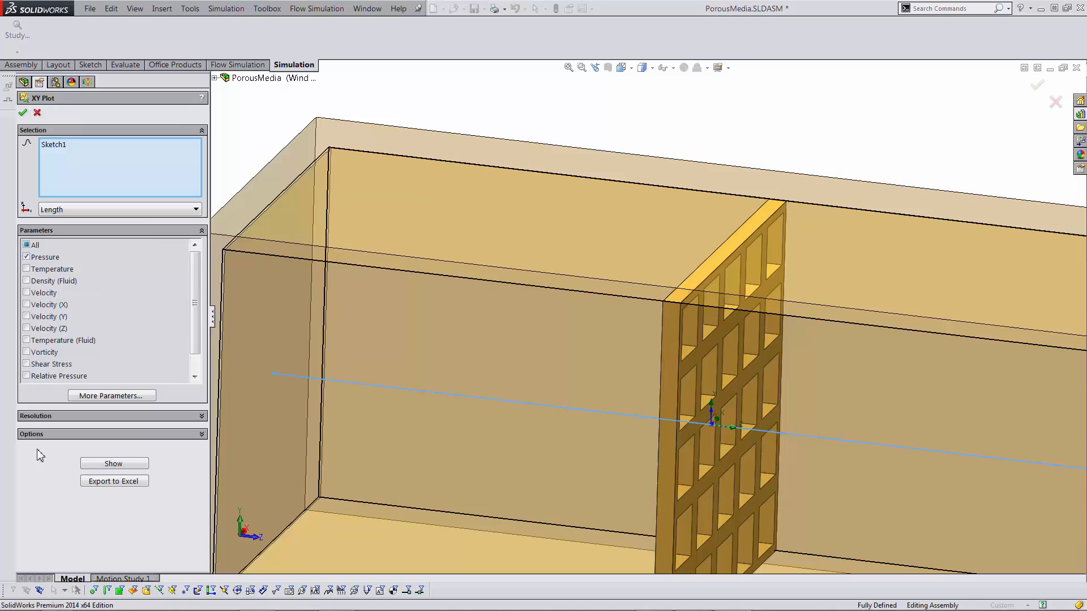
left_click(98, 465)
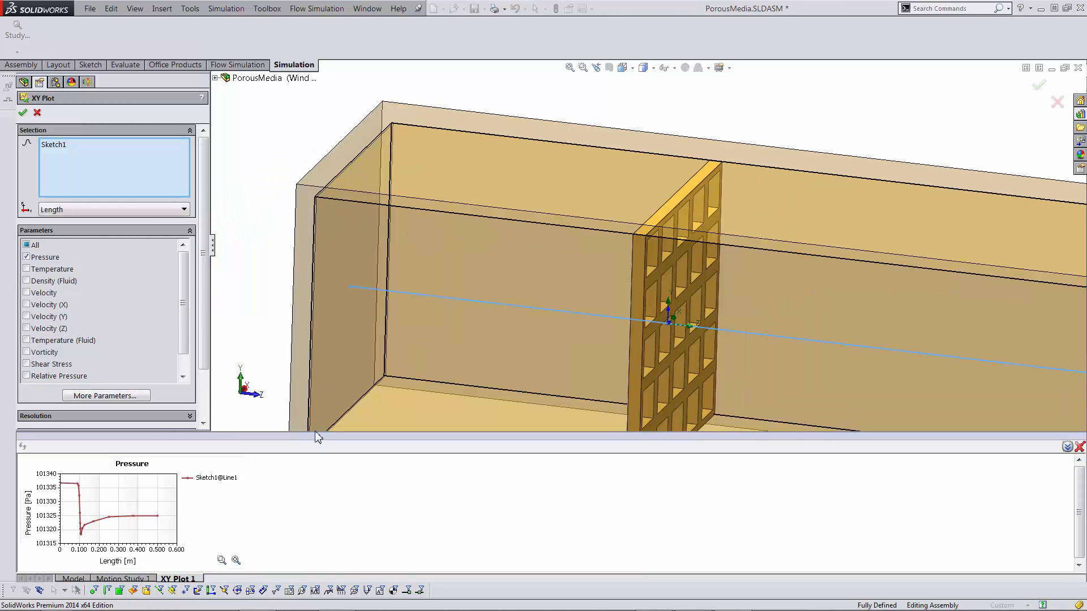
left_click_drag(309, 435, 309, 355)
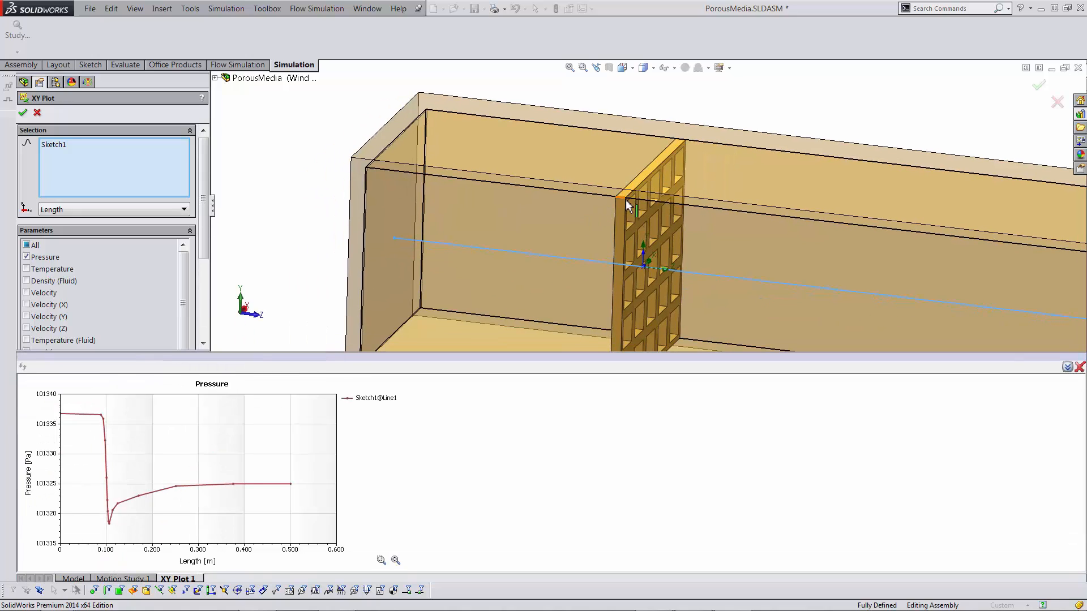
left_click_drag(501, 354, 487, 243)
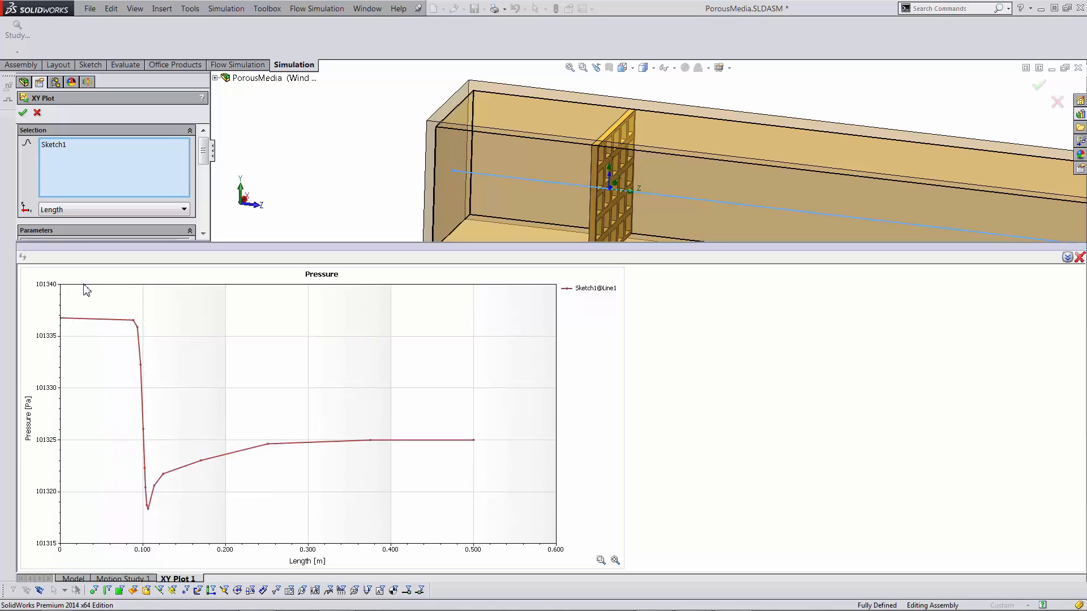
mouse_move(133, 321)
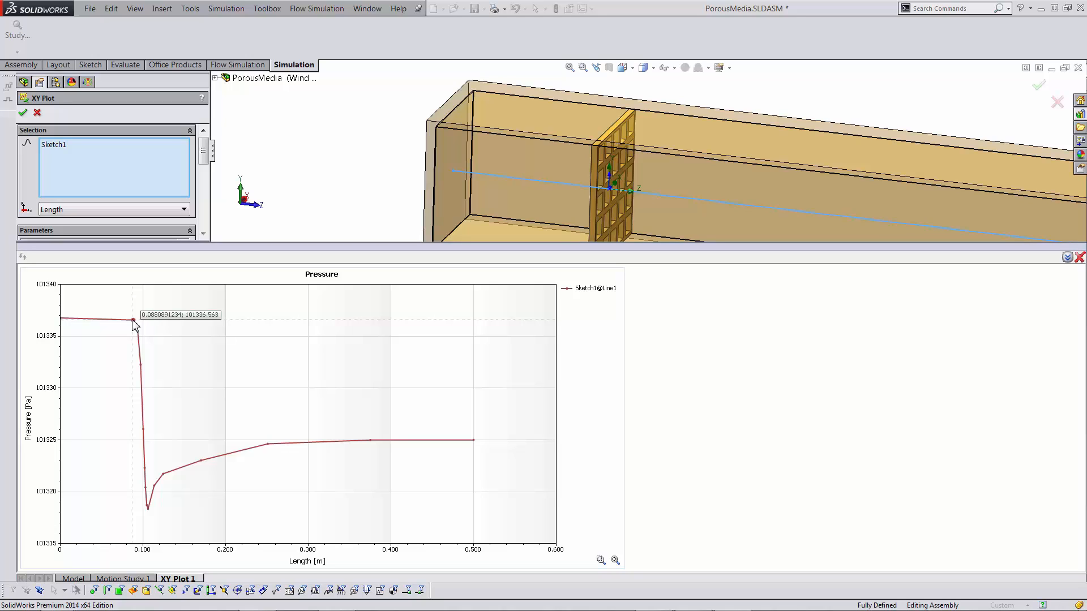
mouse_move(148, 511)
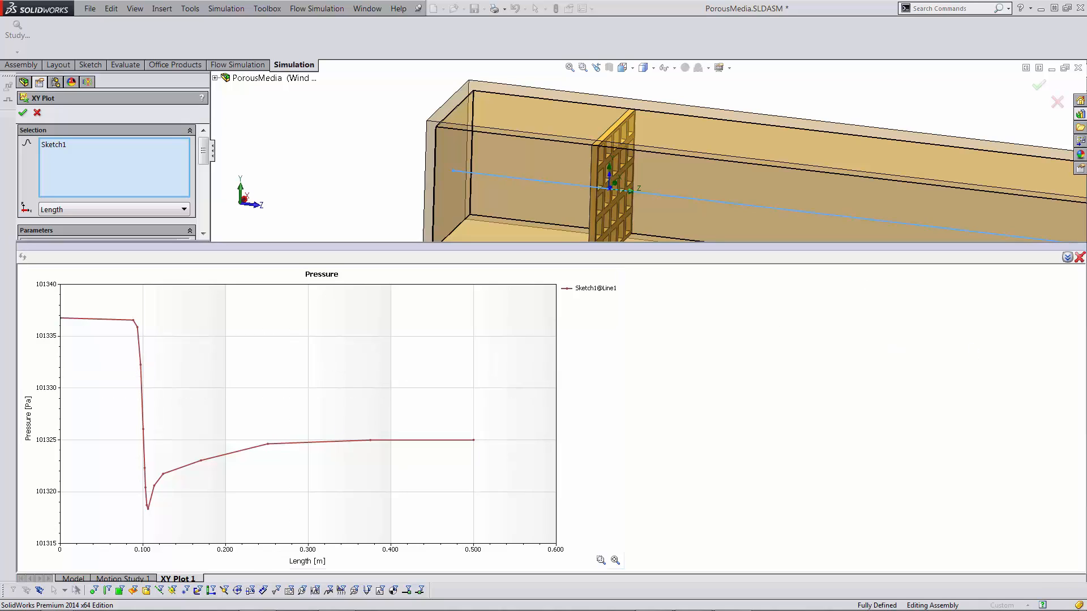
- Close the pressure plot and enter 0.018 as the characteristic length in Excel cell L17
left_click(1080, 258)
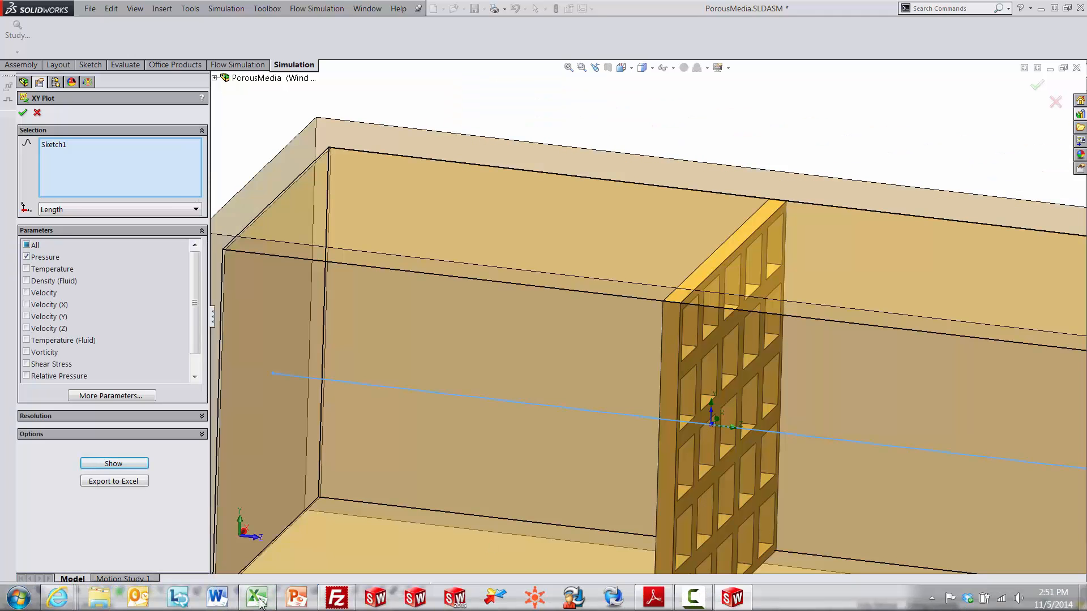
key("alt+Tab")
left_click(670, 313)
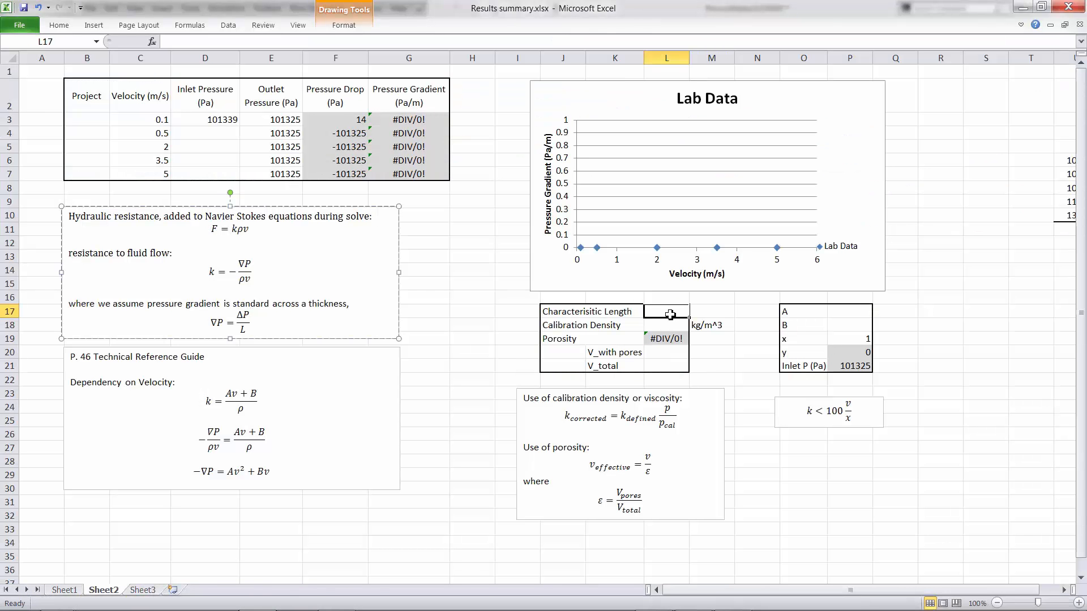
type("0.018")
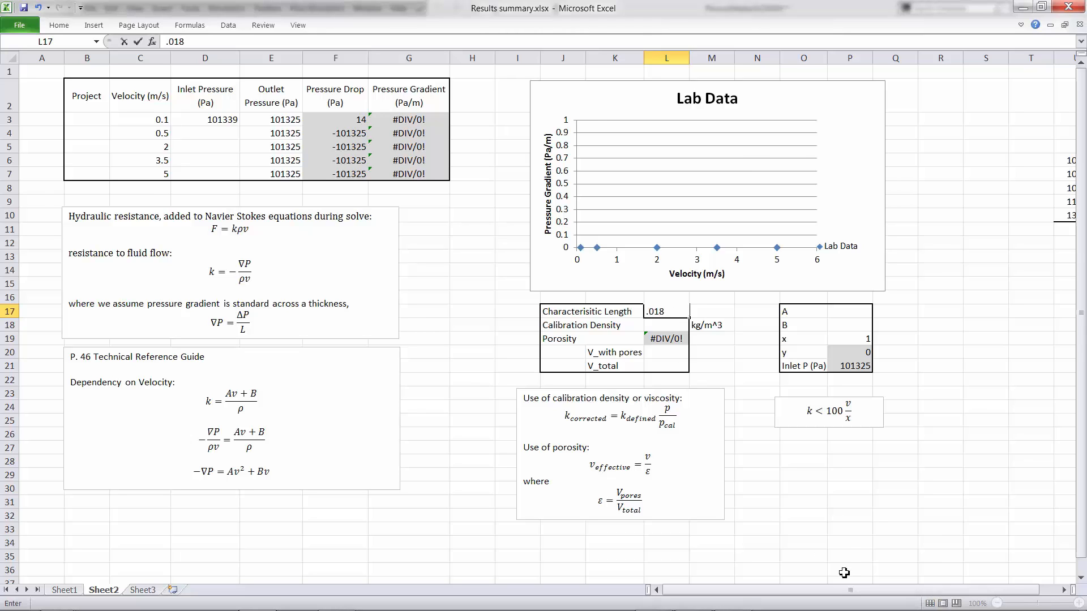
left_click(856, 530)
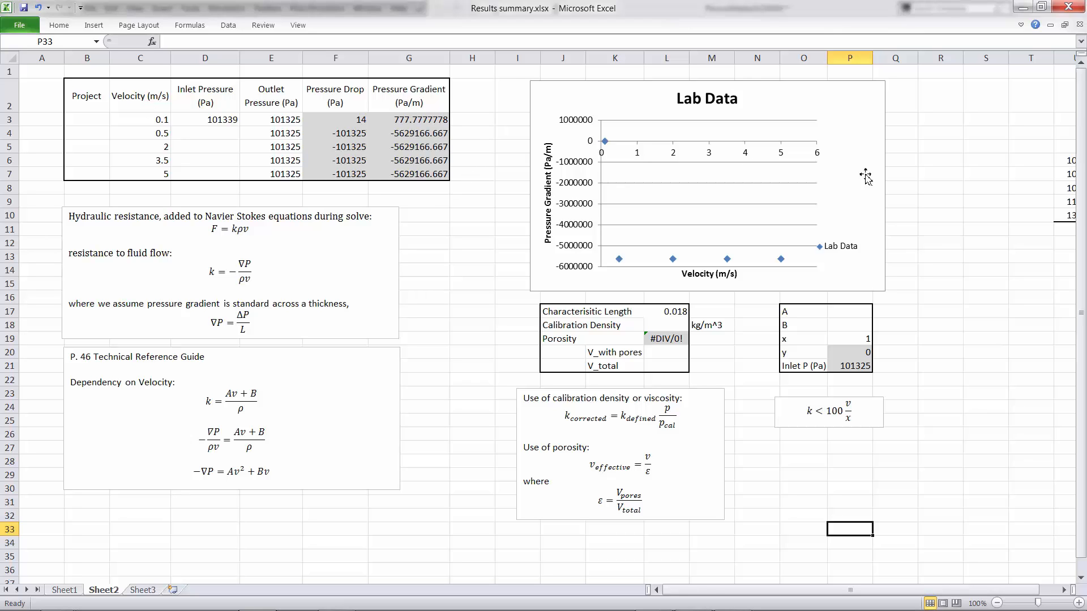
- Paste the four remaining inlet pressure values into D4:D7 of the Results summary
left_click_drag(712, 597, 781, 598)
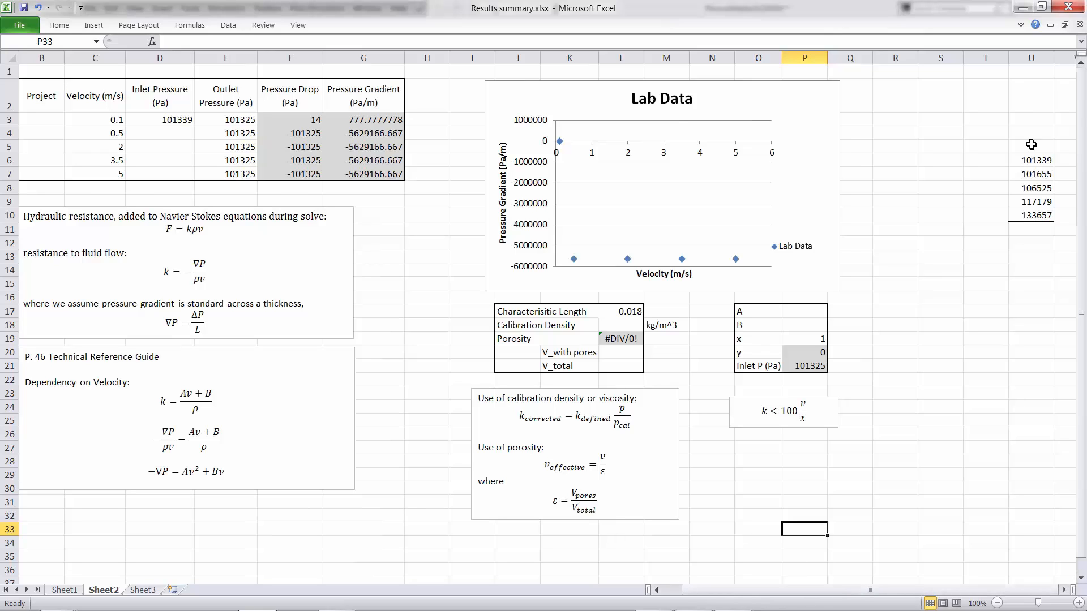
left_click_drag(1038, 174, 1042, 220)
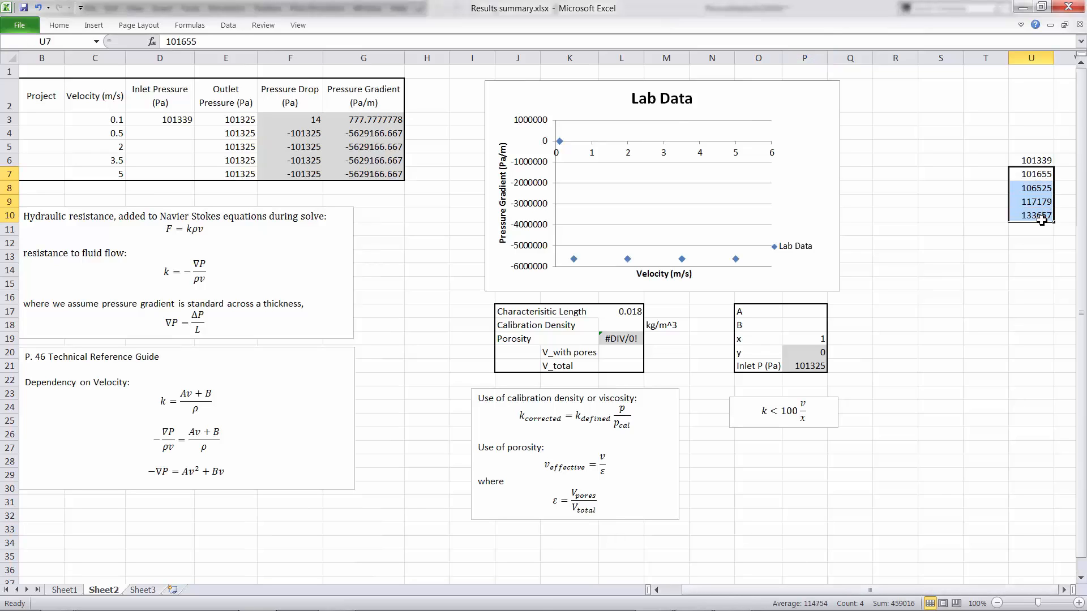
key("ctrl+c")
key("ctrl+v")
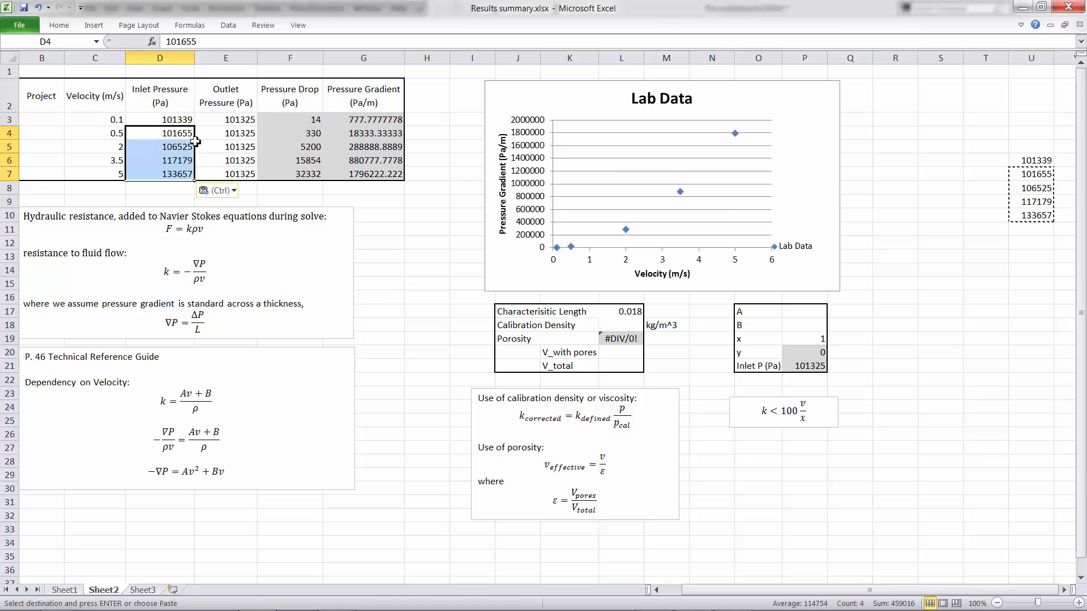
left_click(988, 392)
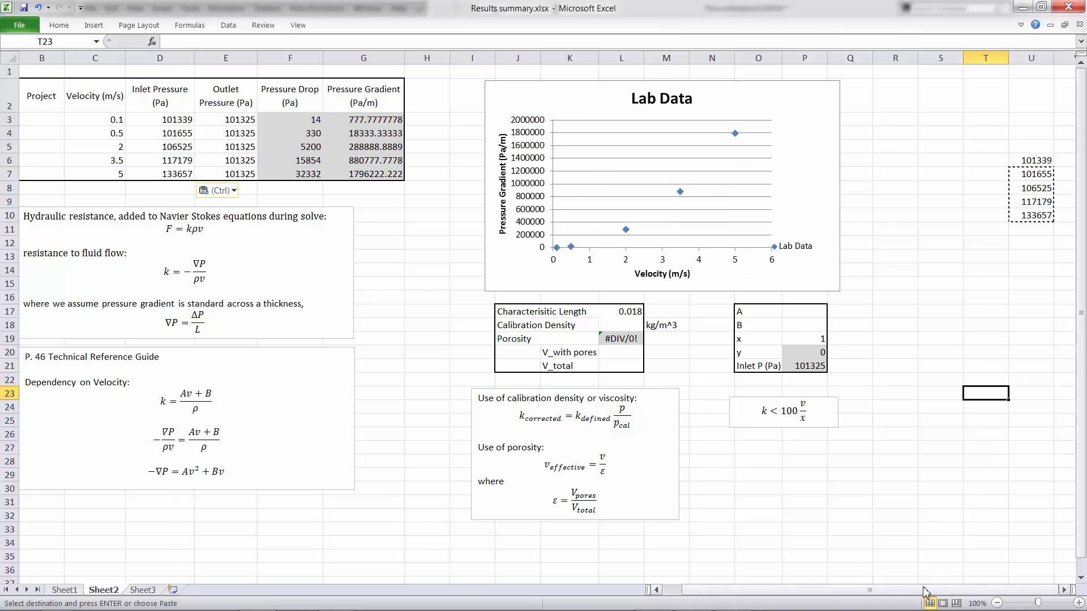
- Check the 2, 3.5 and 5 m/s velocity values in the table
left_click_drag(922, 591, 874, 590)
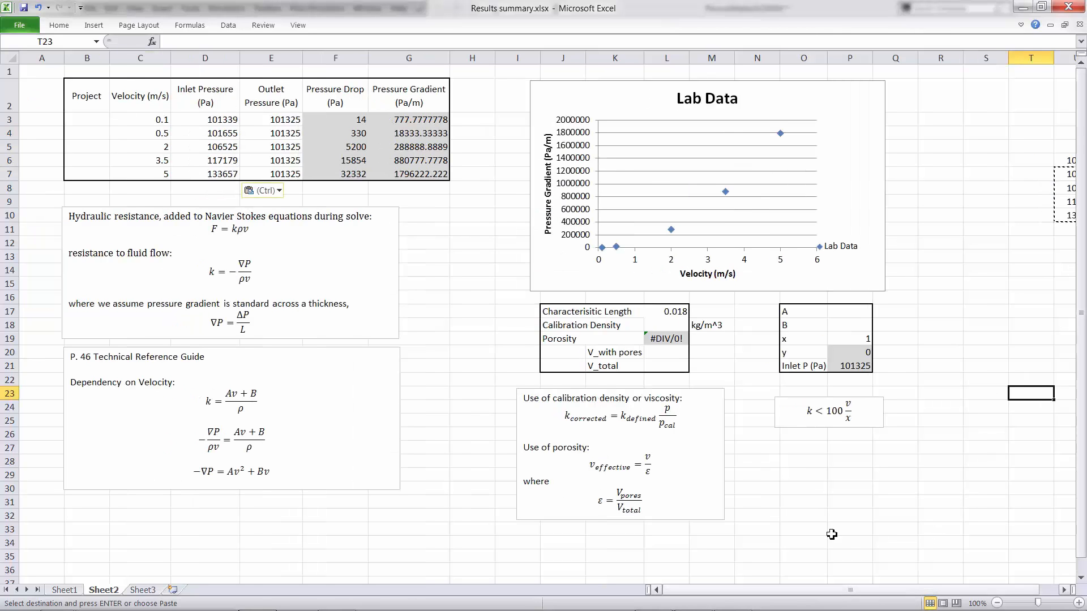
left_click(151, 147)
left_click(152, 162)
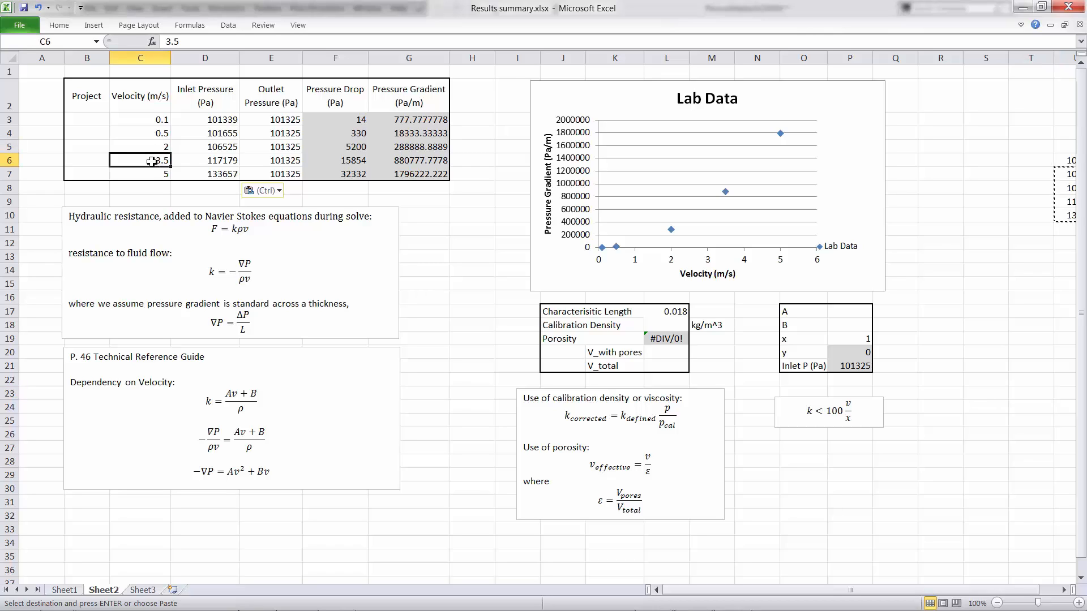
left_click(151, 174)
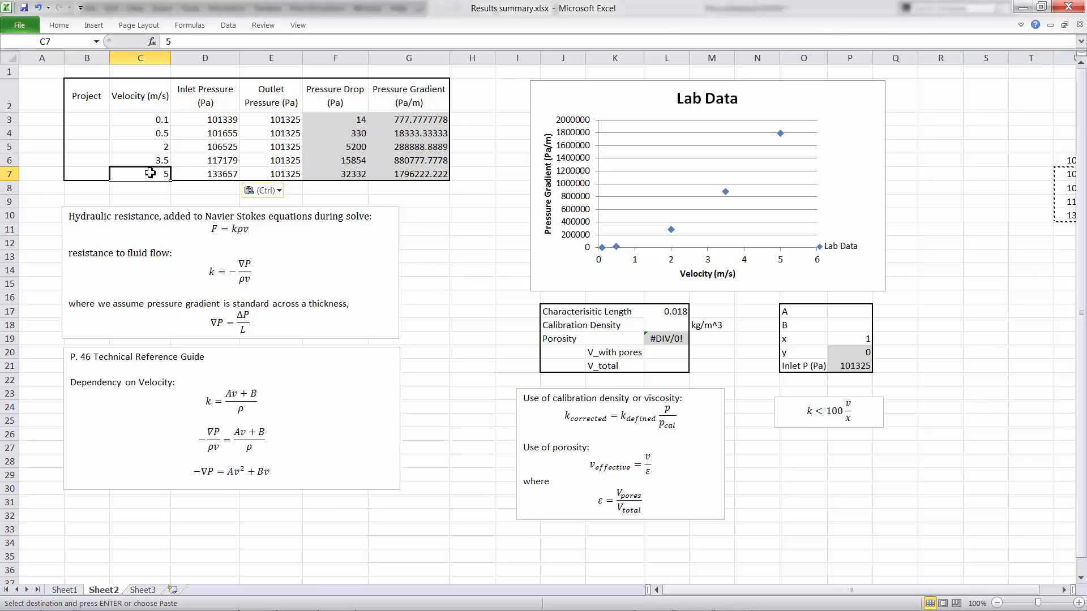
left_click(416, 229)
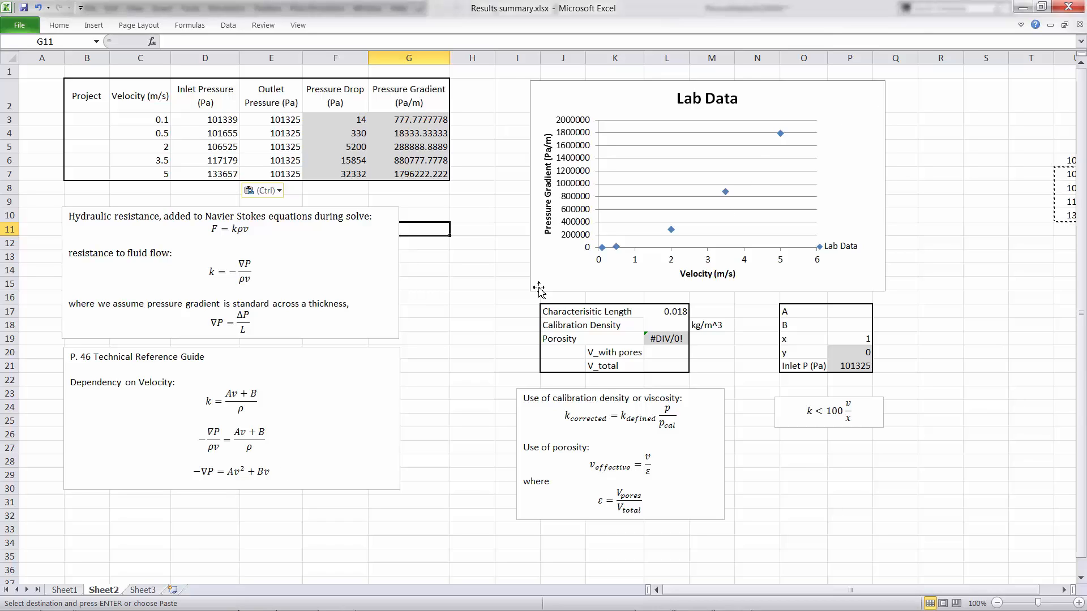
- Add a zero-intercept order-2 polynomial trendline showing y = 71648x² + 983.24x and R² = 1, label on right
right_click(780, 134)
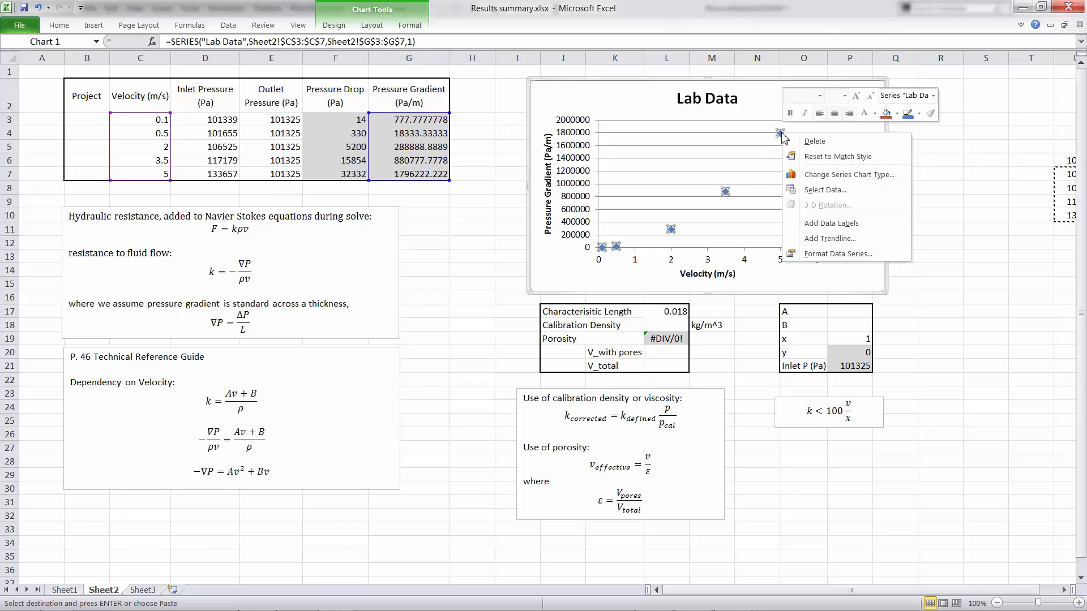
left_click(822, 238)
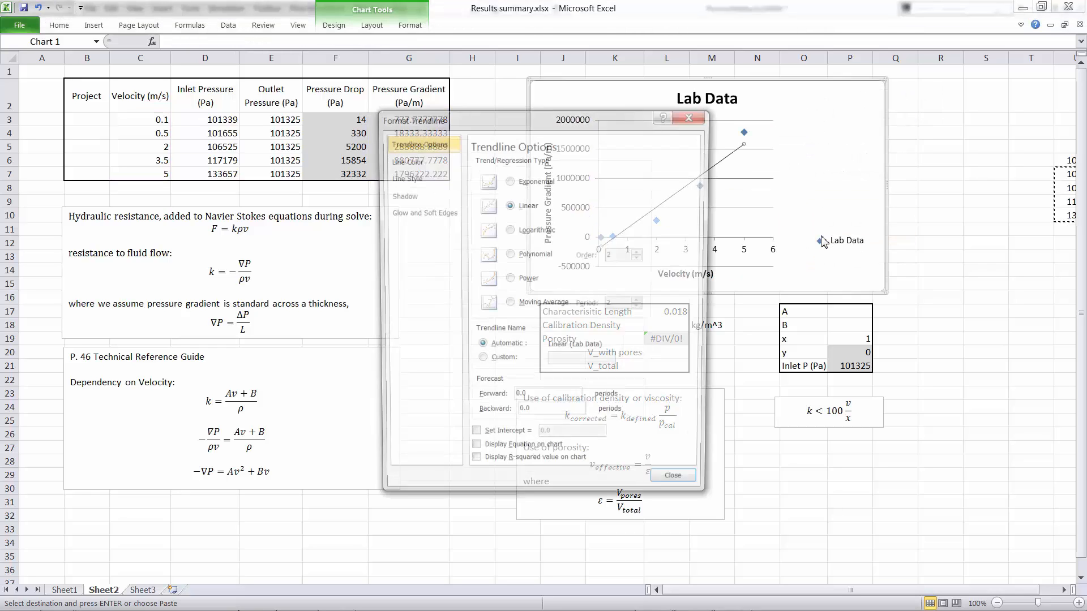
left_click(542, 254)
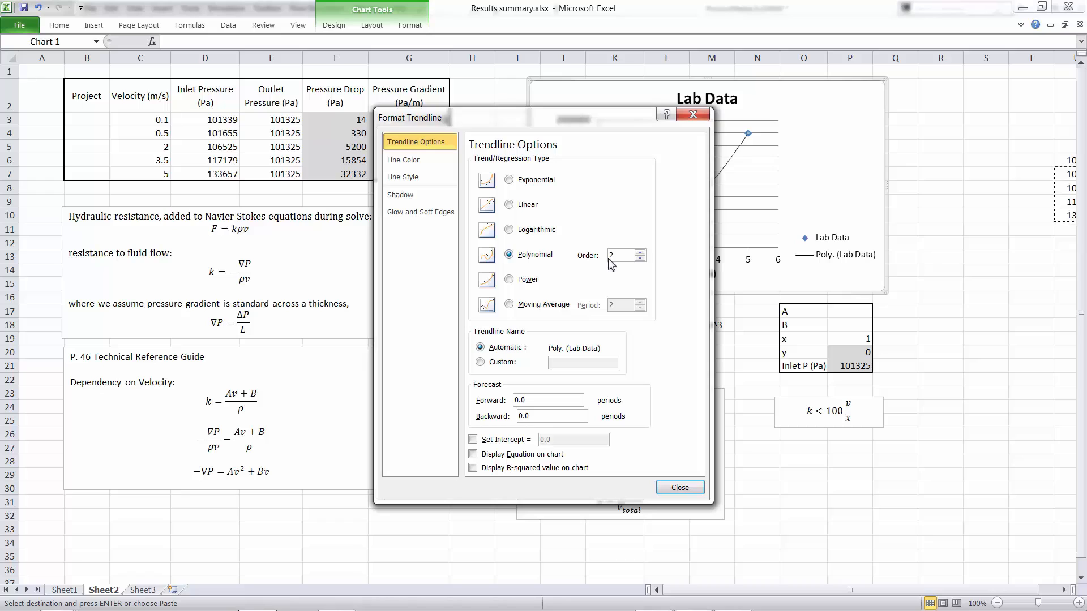
left_click(472, 440)
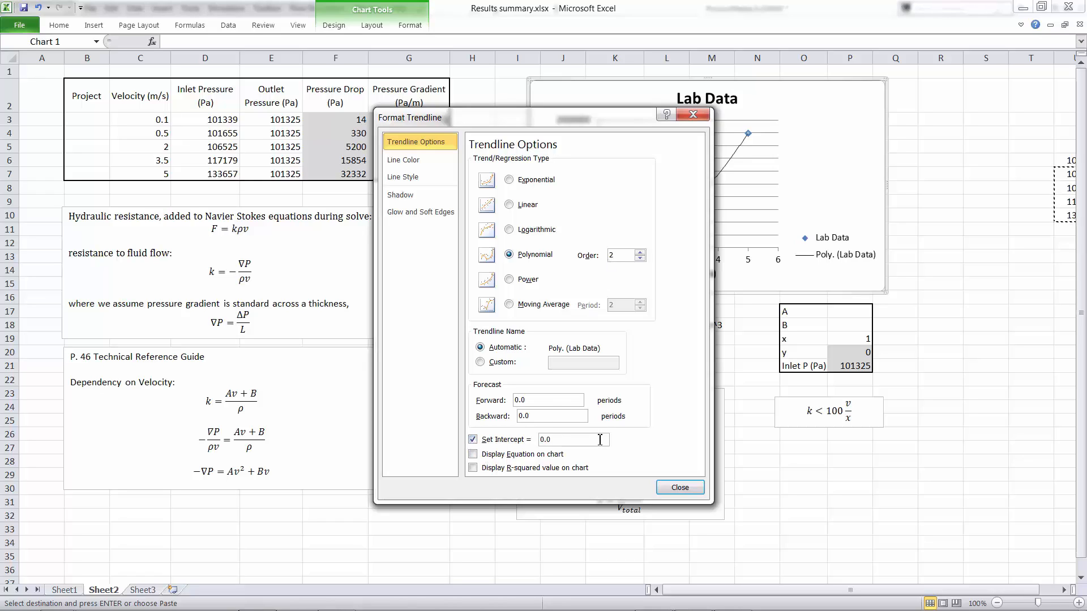
left_click(473, 454)
left_click(473, 467)
left_click(680, 488)
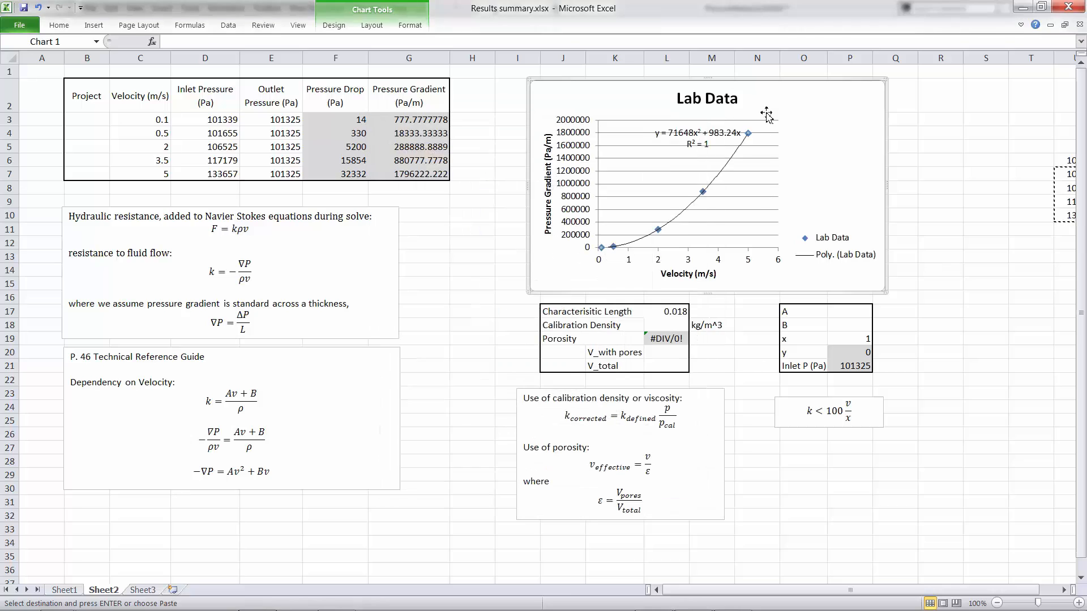
left_click(699, 140)
left_click_drag(834, 151, 835, 151)
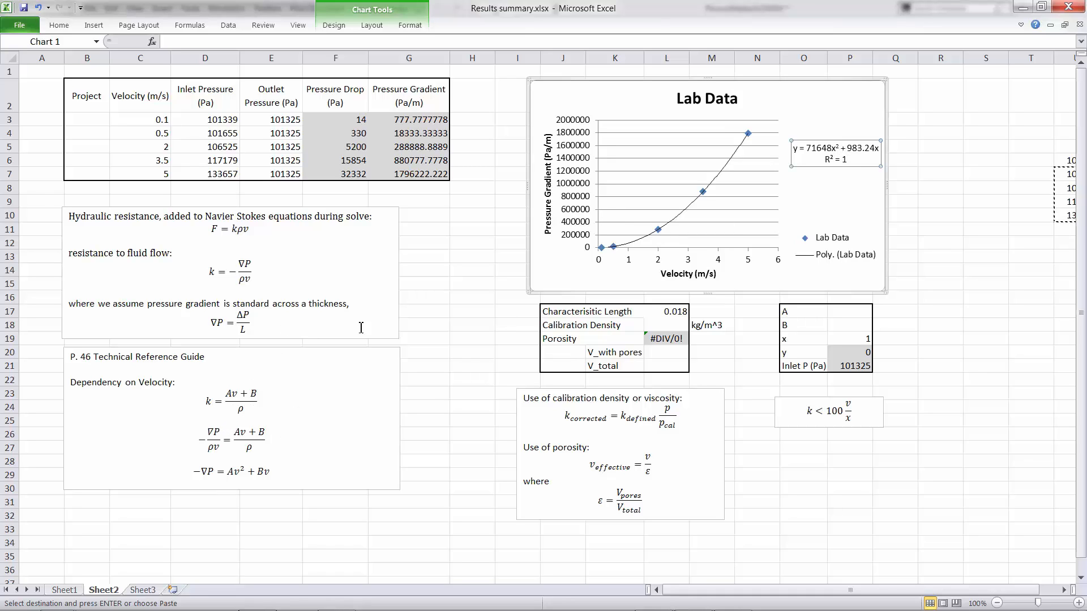
- Enter coefficient A = 71648 in P17 and B = 983.24 in P18
left_click(839, 313)
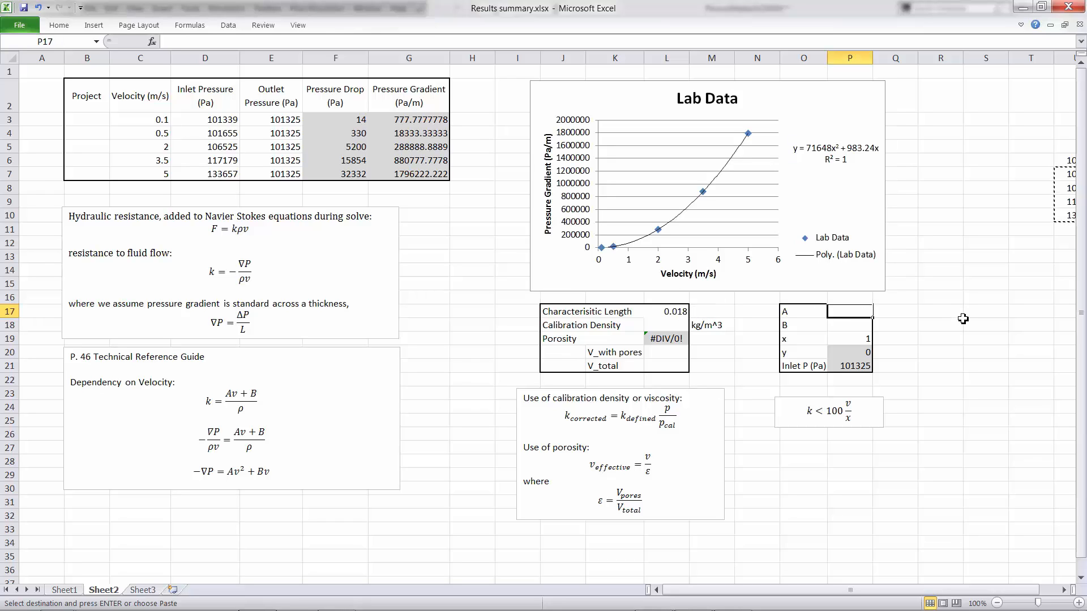
type("7")
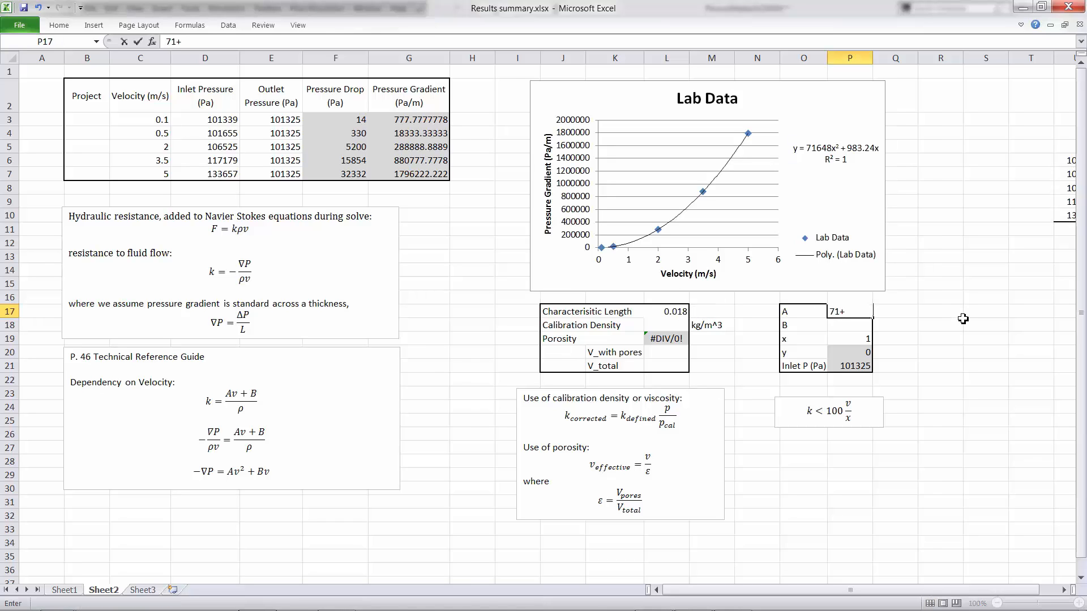
type("1648")
key("Return")
type("983.24")
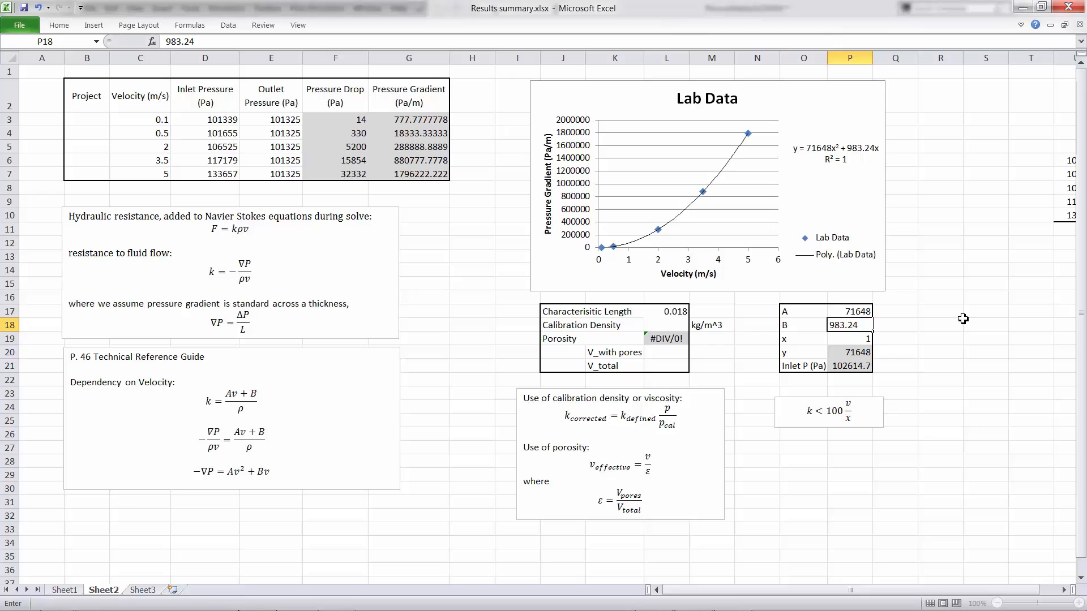
left_click(962, 317)
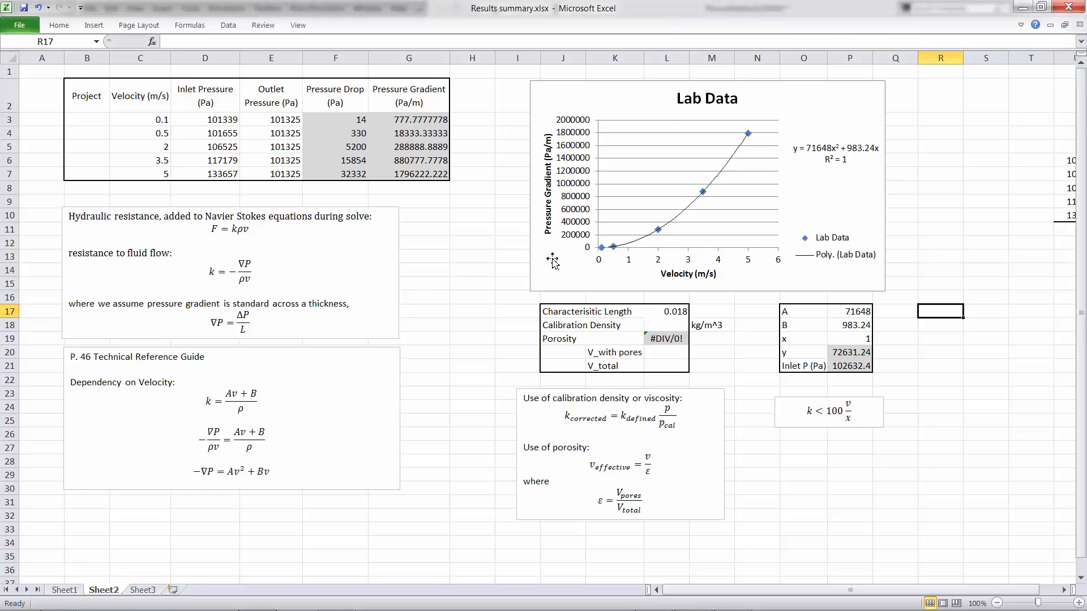
- Review the inlet pressure in D3 and coefficient A in P17, then return to SolidWorks
scroll(883, 129, "down", 1)
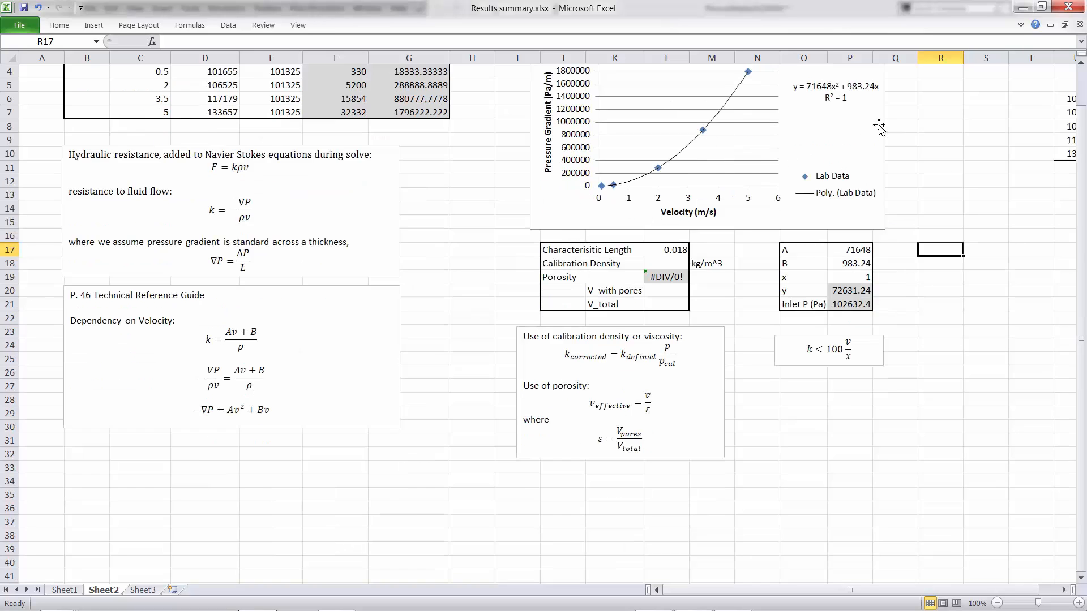
scroll(887, 121, "up", 1)
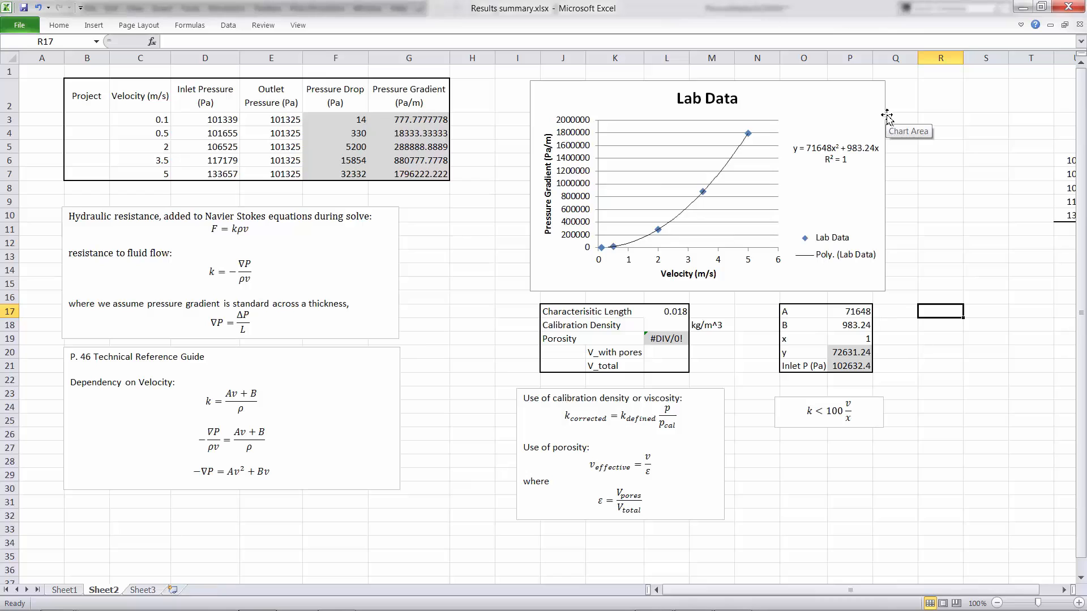
left_click(218, 118)
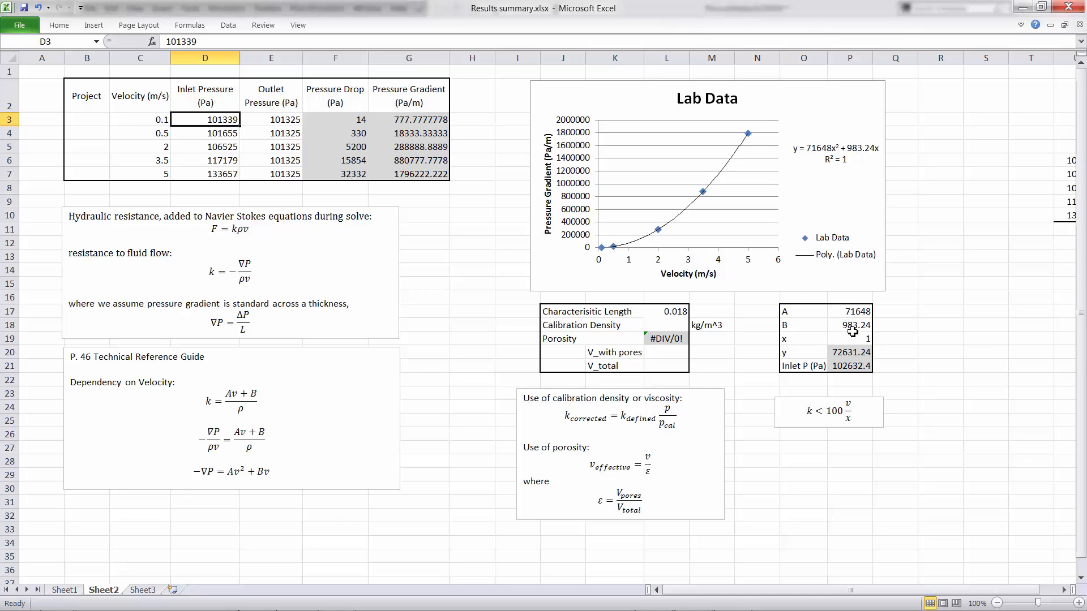
left_click(844, 310)
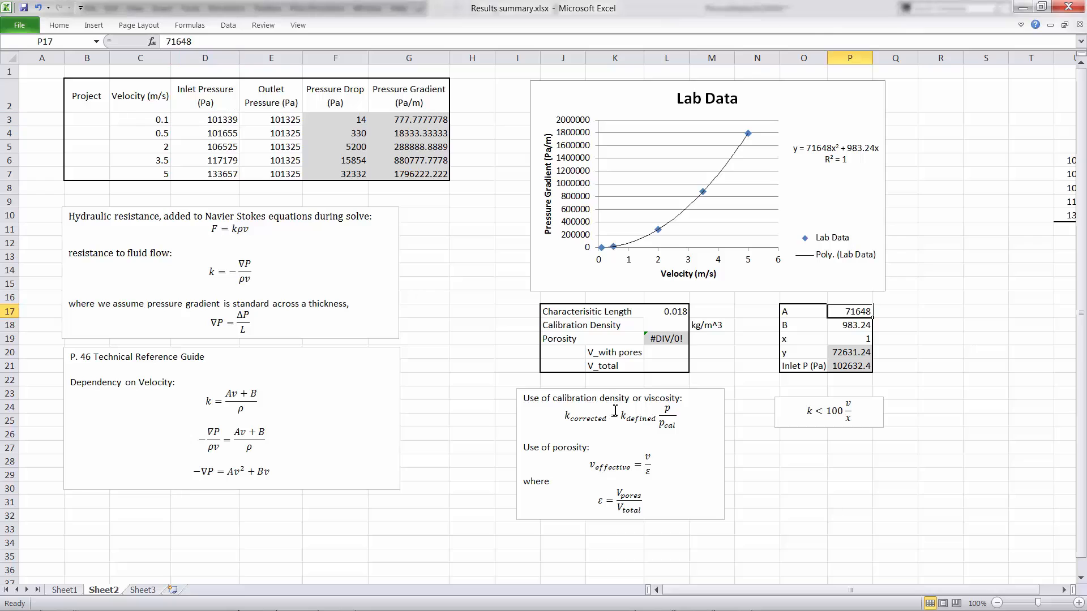
mouse_move(273, 609)
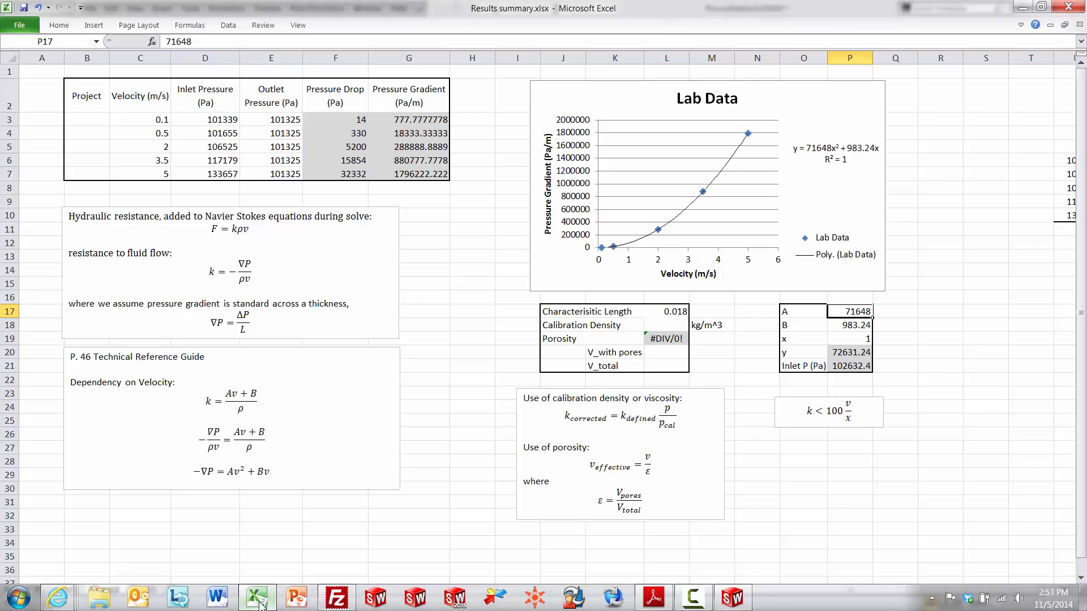
left_click(731, 597)
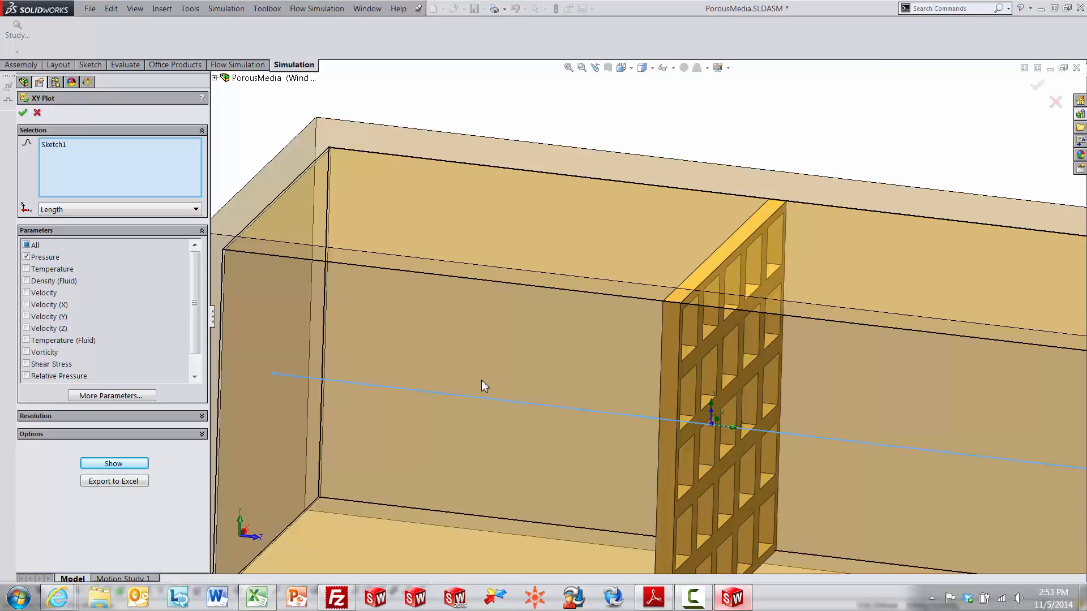
- Close the XY Plot definition and bring up the Flow Simulation tools list
left_click(22, 113)
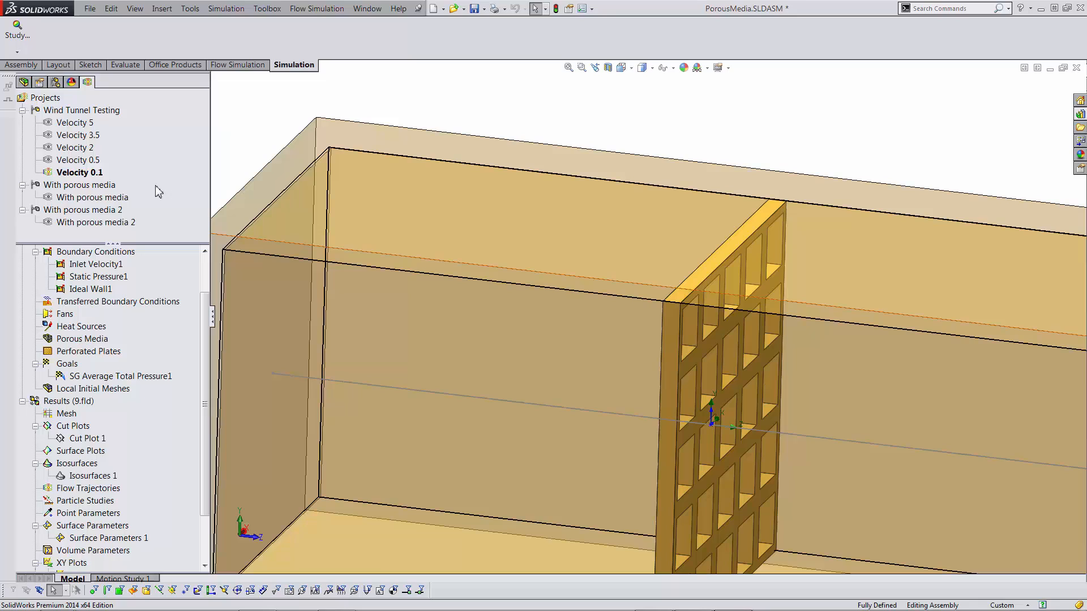
left_click(303, 9)
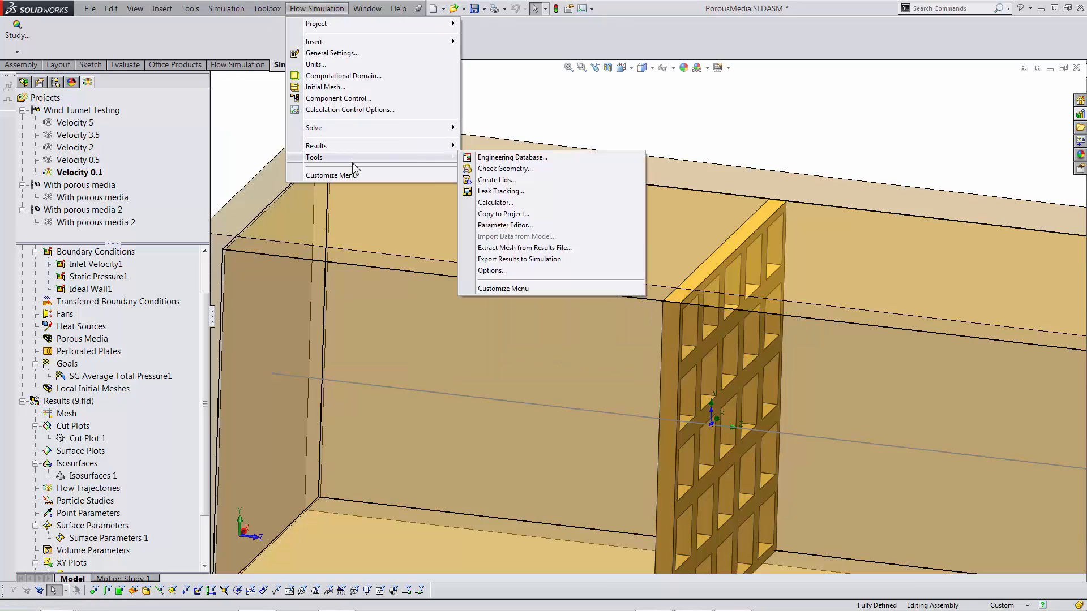
- Add a new item under Porous Media > User Defined in the Engineering Database
left_click(471, 158)
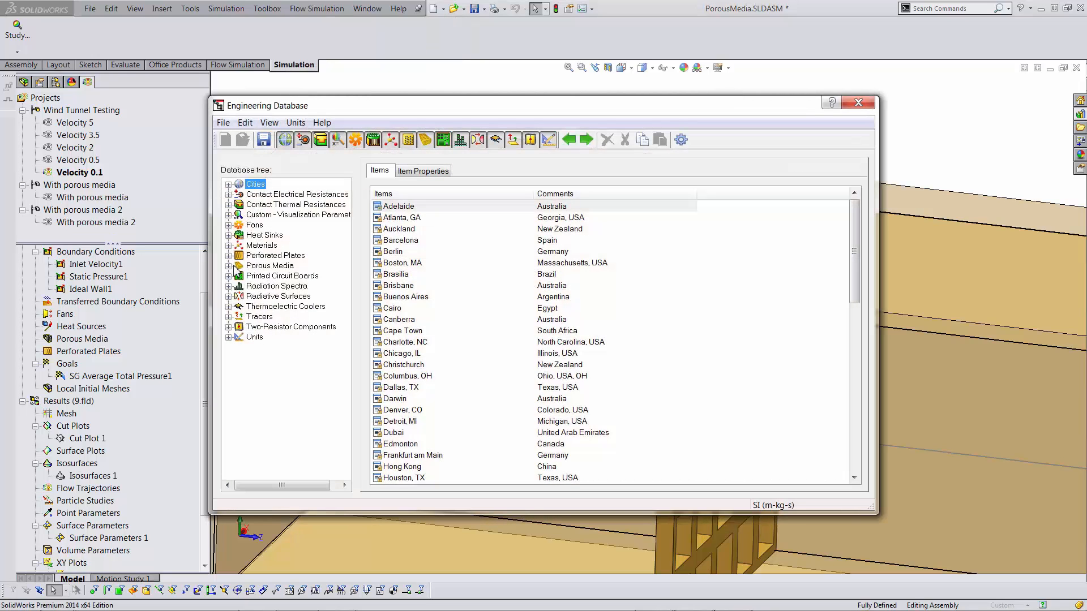
left_click(228, 266)
left_click(239, 286)
left_click(291, 287)
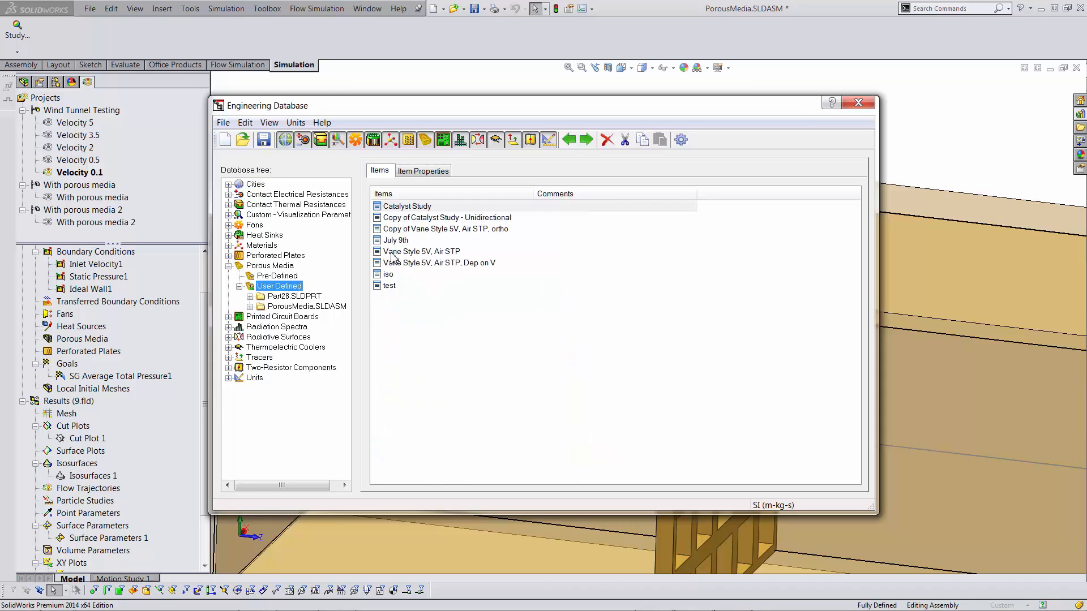
left_click(225, 140)
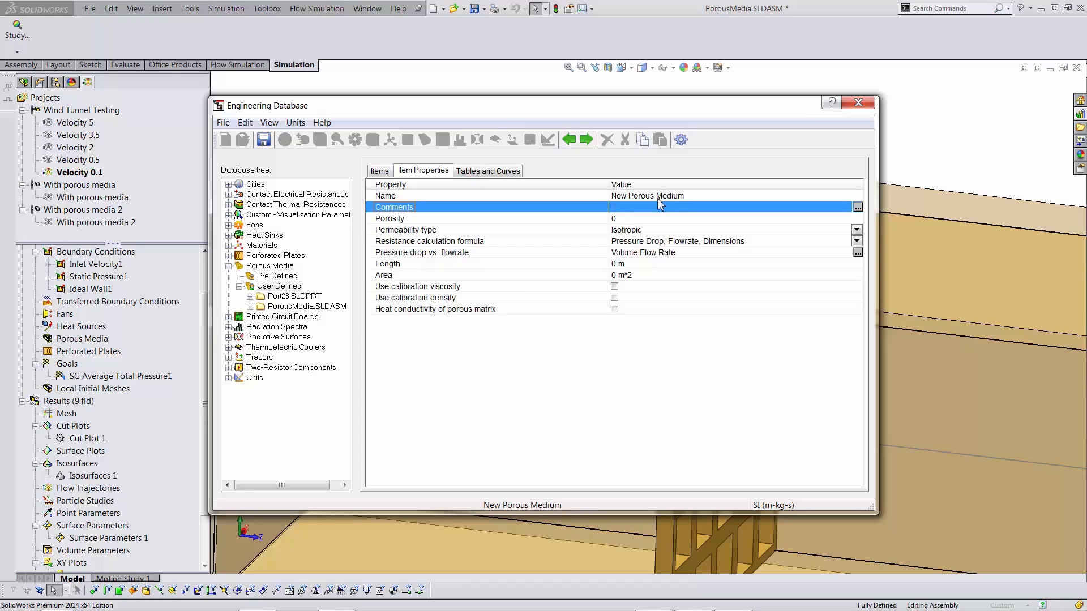
- Set the new porous medium's permeability type to Unidirectional
left_click(857, 230)
left_click(857, 229)
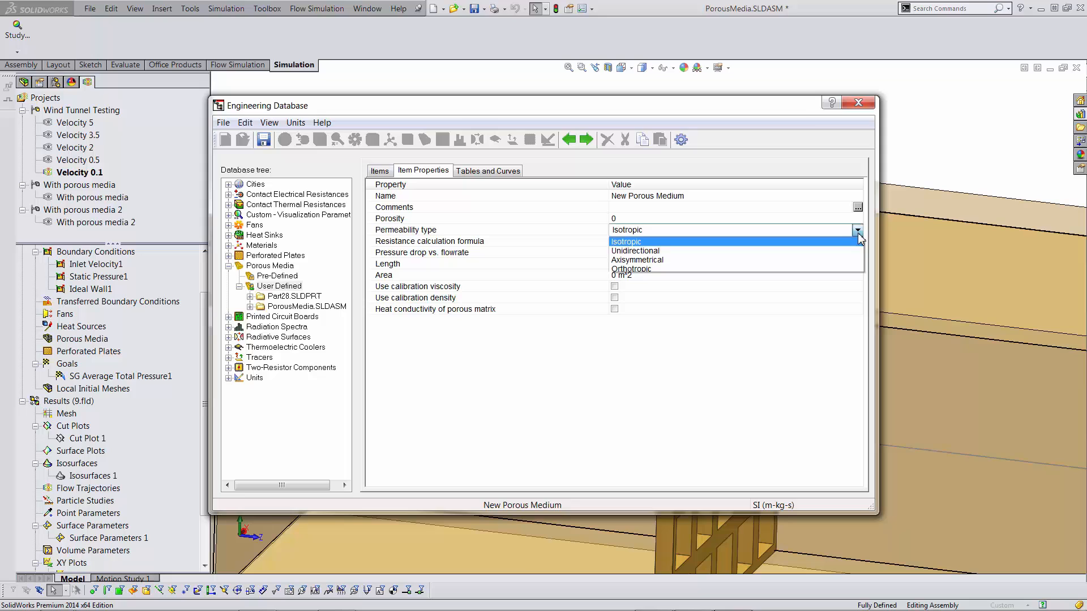
left_click(815, 251)
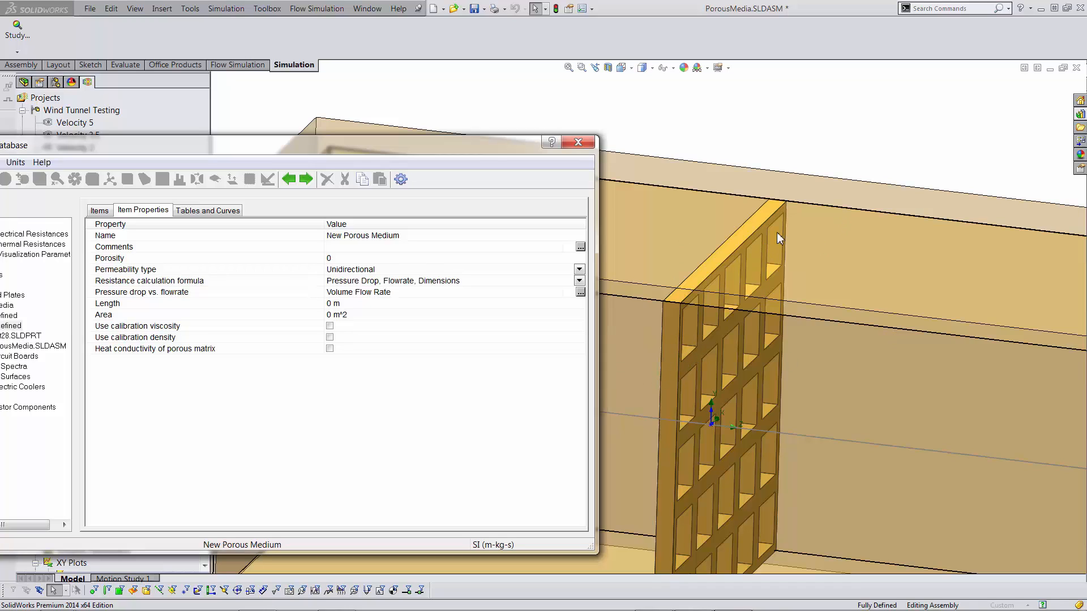
left_click_drag(443, 148, 581, 105)
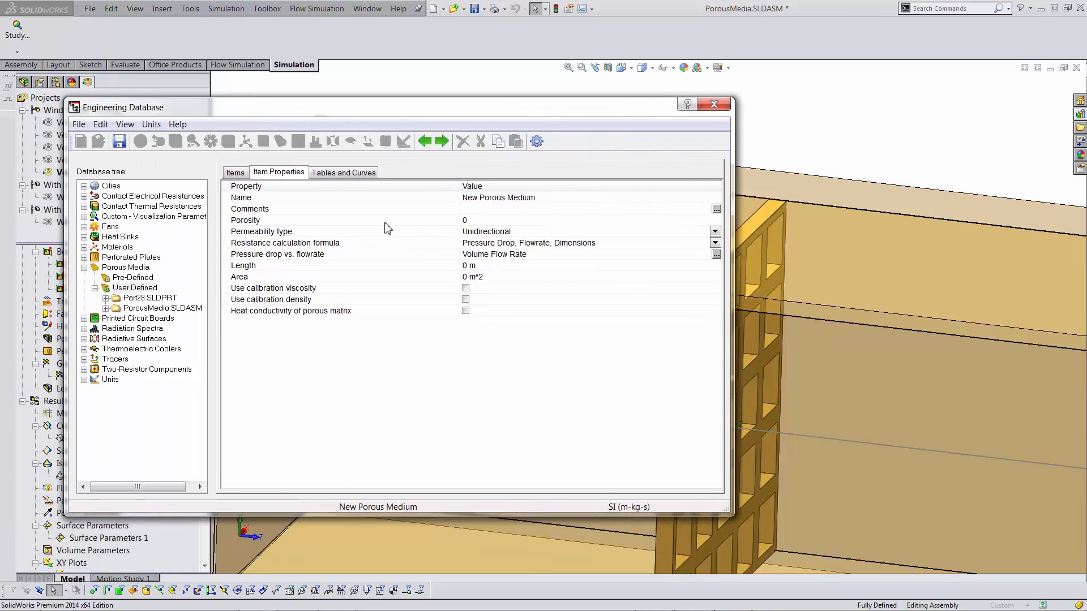
left_click(521, 221)
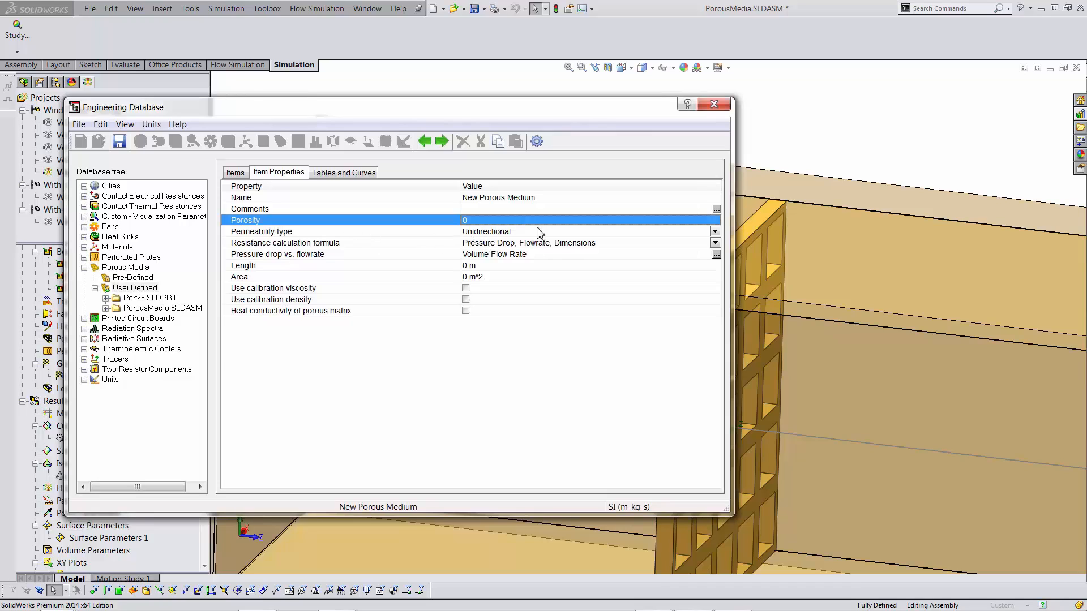
left_click(718, 244)
left_click(716, 243)
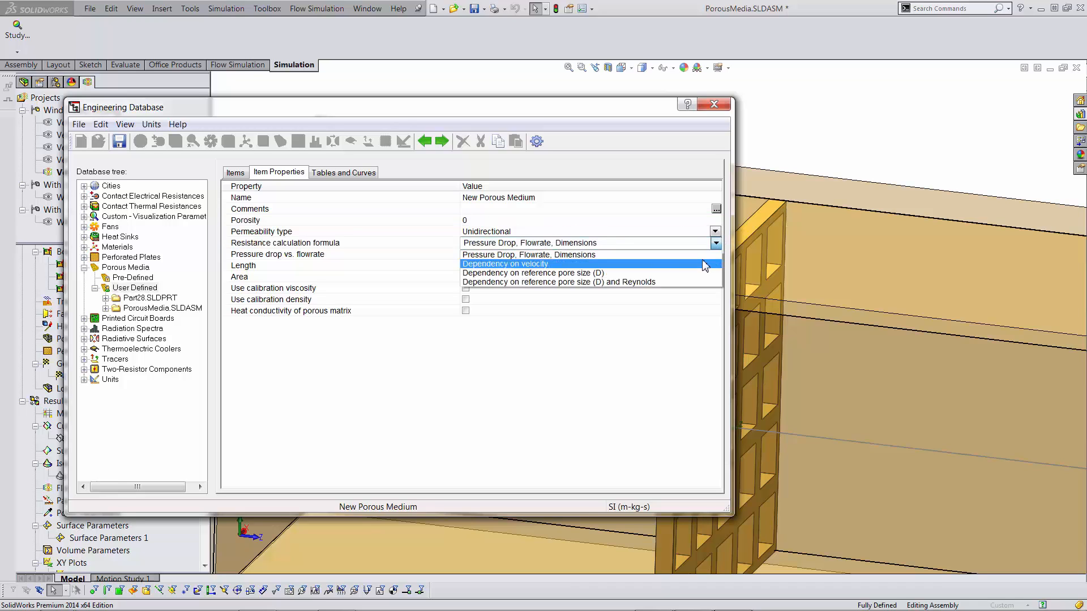
- Use the Dependency on velocity resistance formula with coefficient A = 71648 kg/m^4
left_click(704, 264)
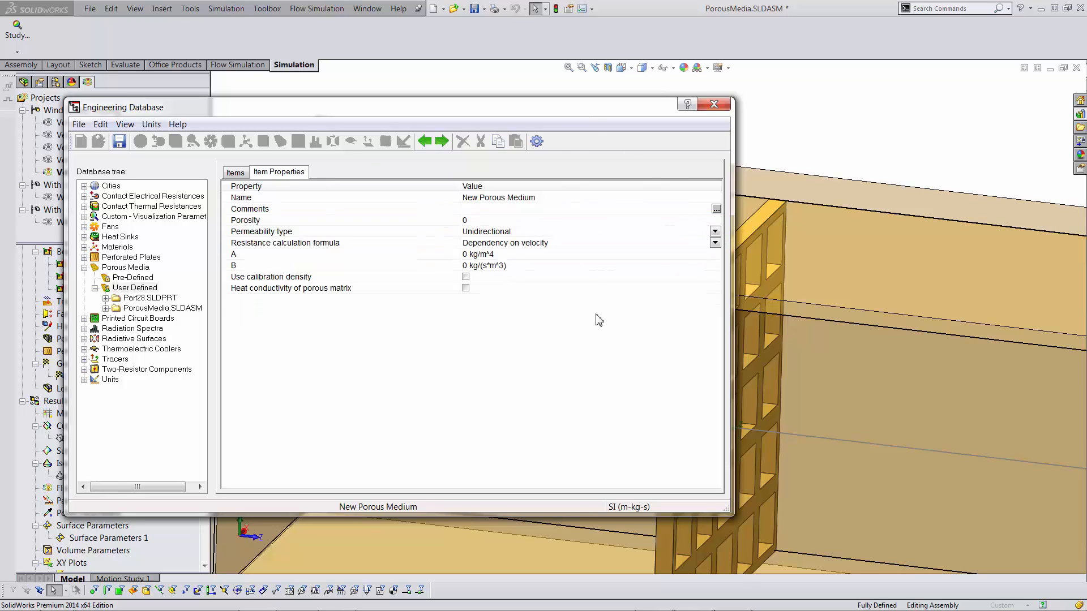
mouse_move(462, 610)
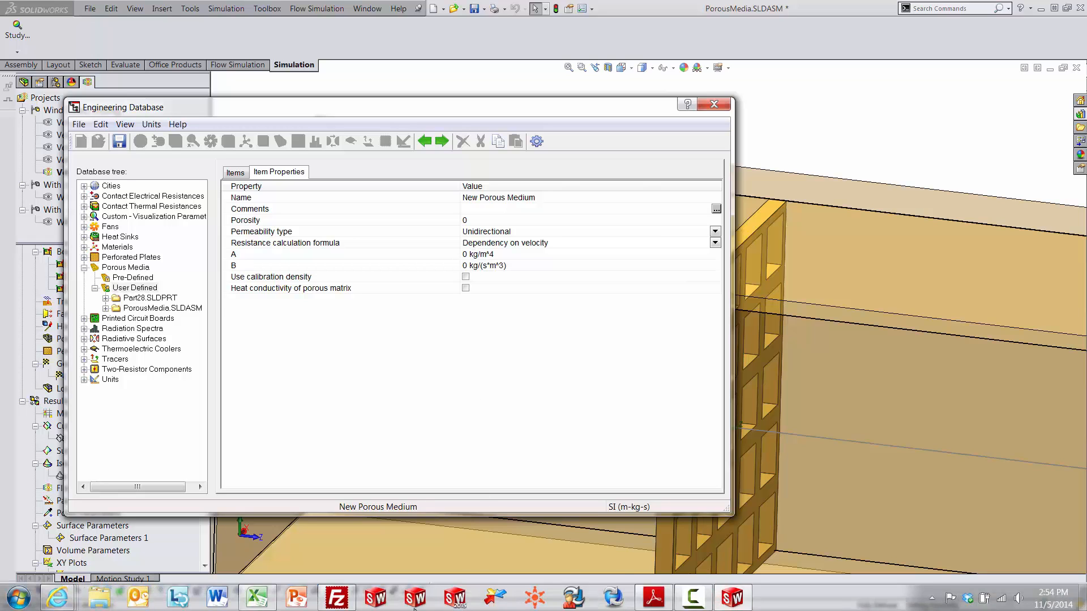
left_click(252, 598)
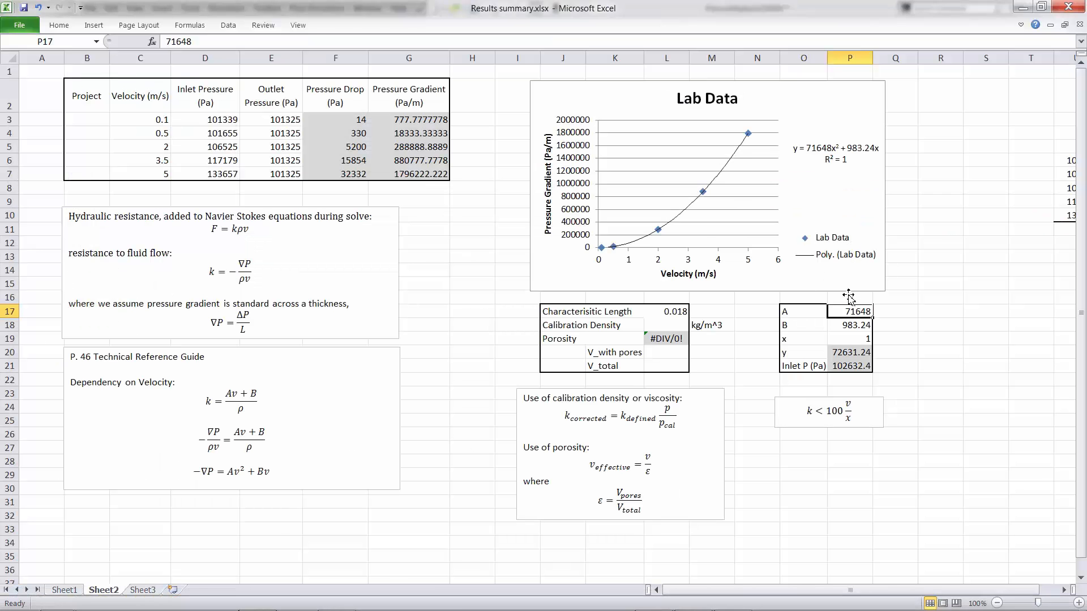
left_click(1022, 7)
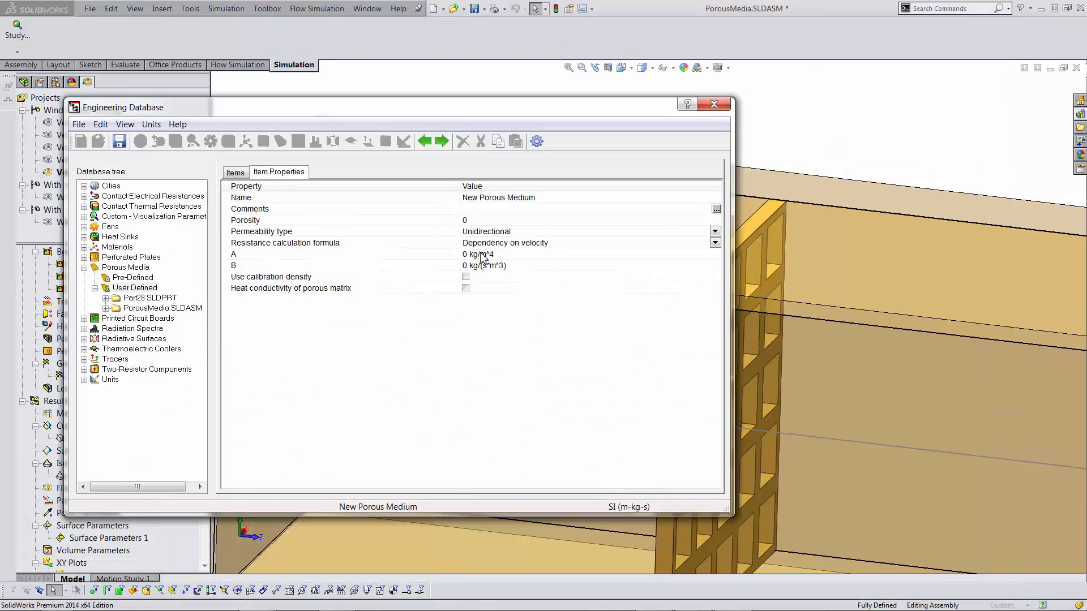
left_click(484, 254)
left_click(475, 254)
type("71648")
left_click(256, 597)
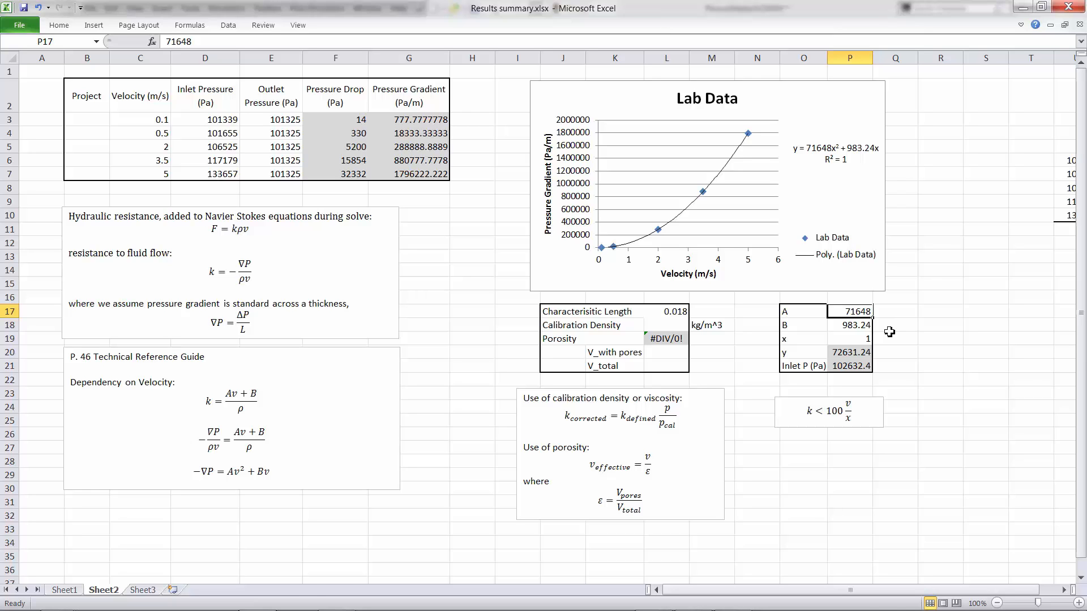
key("ctrl+c")
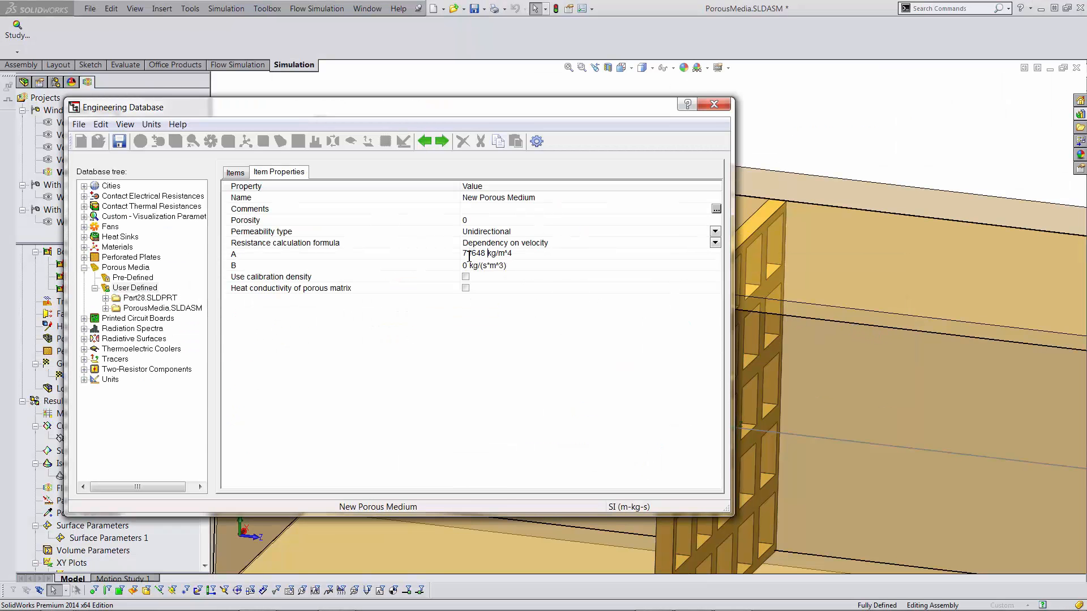
- Set coefficient B to 983.24 kg/(s*m^3)
left_click(468, 269)
left_click(469, 266)
type("983.24")
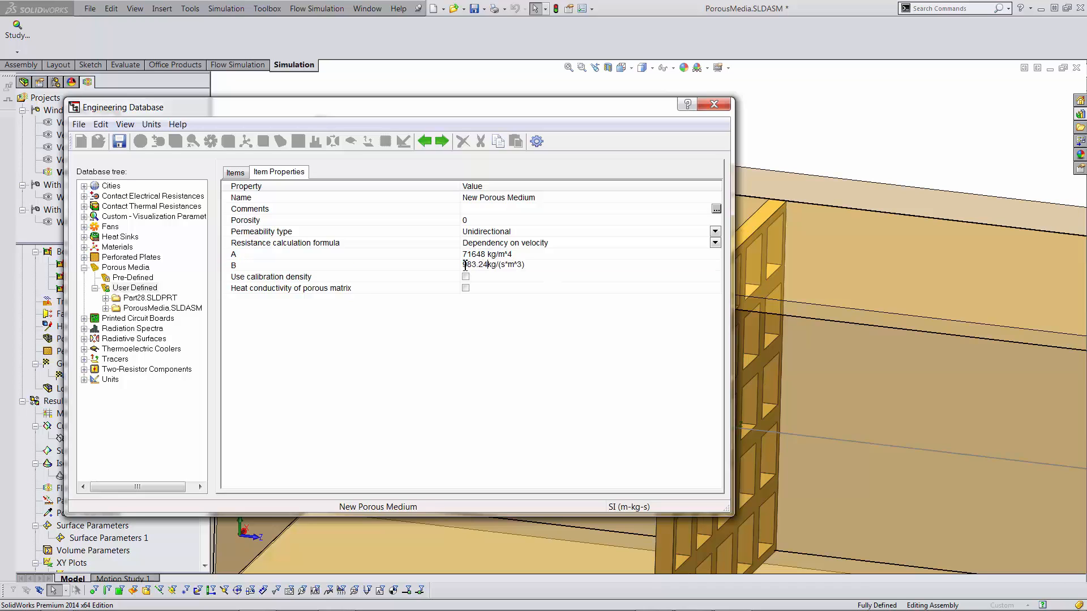
key("Return")
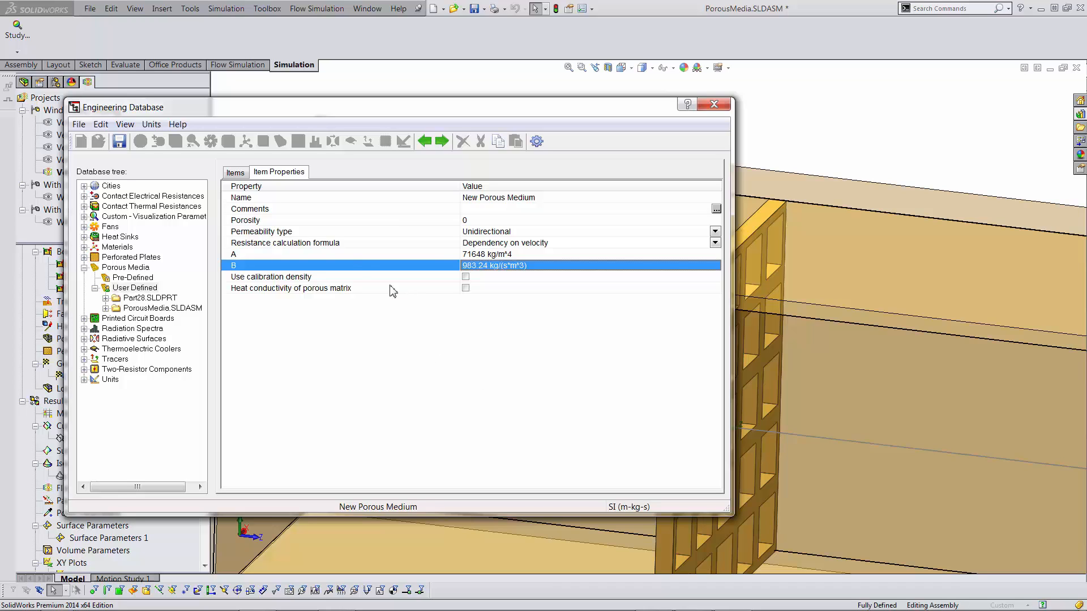
left_click(486, 209)
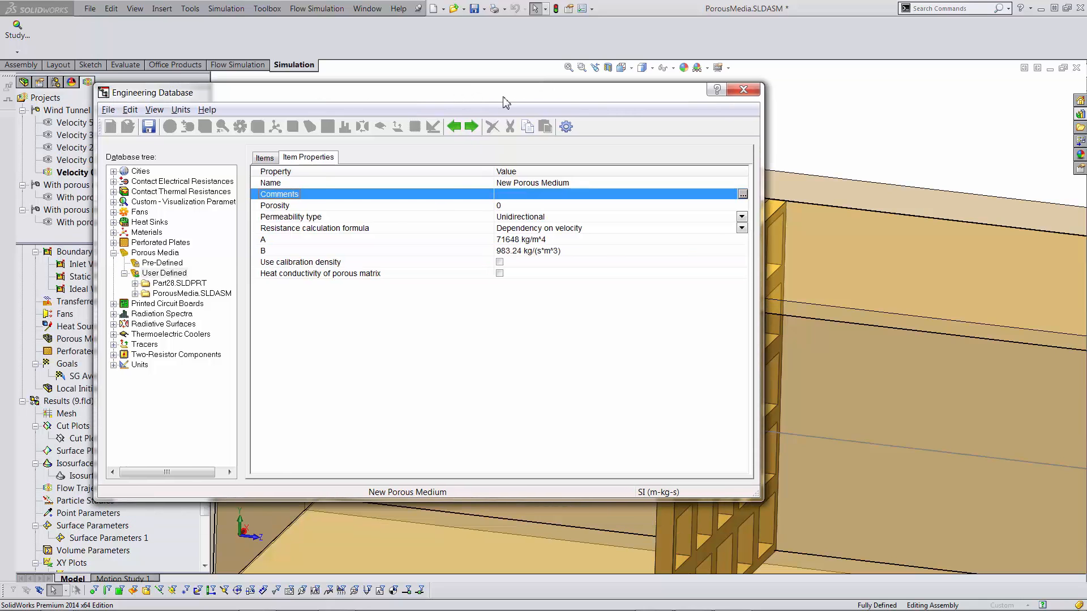
left_click_drag(477, 111, 506, 96)
- Set porosity to 0.5, save the New Porous Medium and close the Engineering Database
key("alt+Tab")
left_click(433, 337)
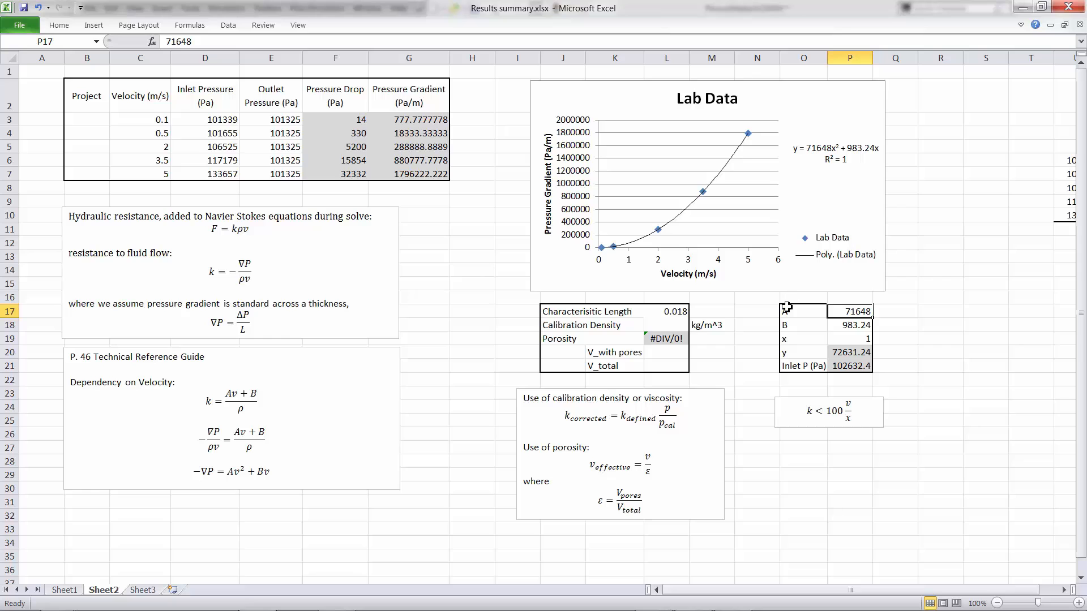
key("alt+Tab")
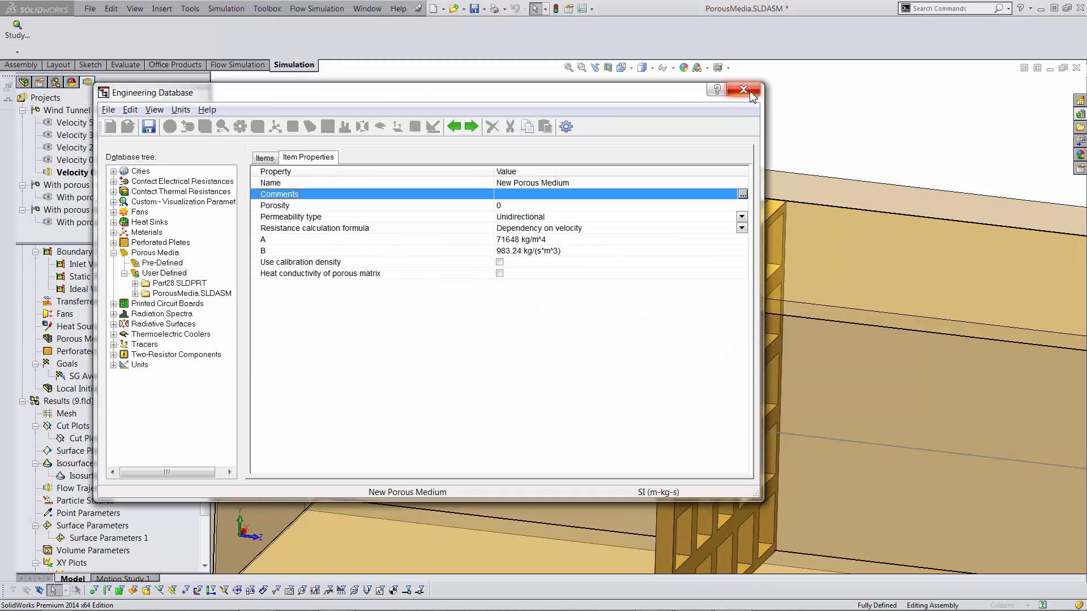
left_click(509, 205)
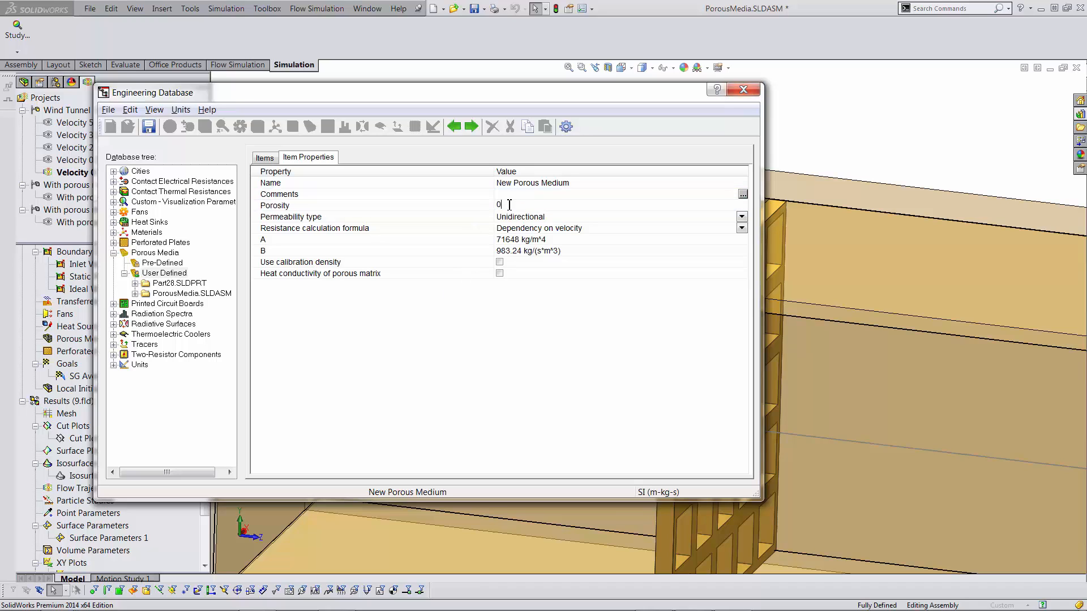
key("Return")
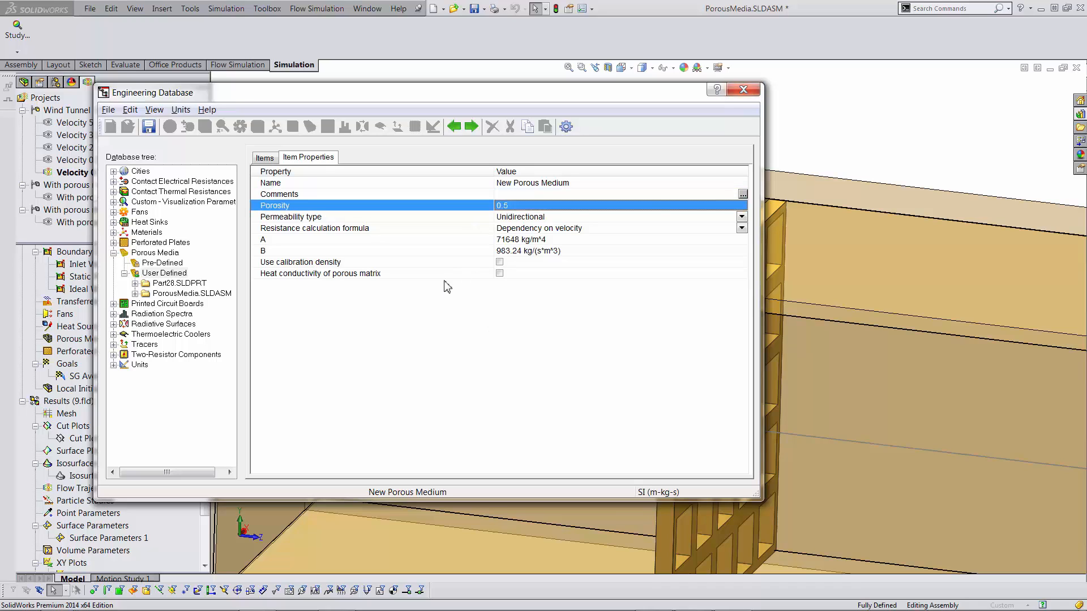
left_click(149, 127)
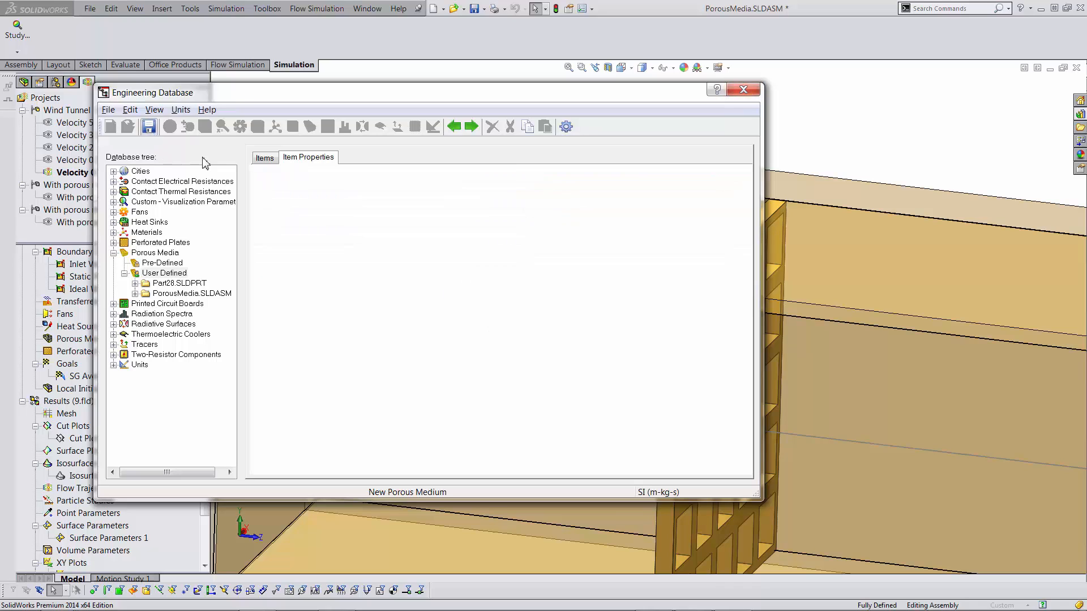
left_click(743, 89)
- Open the PorousMedia part alone and read its volume of 11200 mm^3 from Mass Properties
right_click(757, 225)
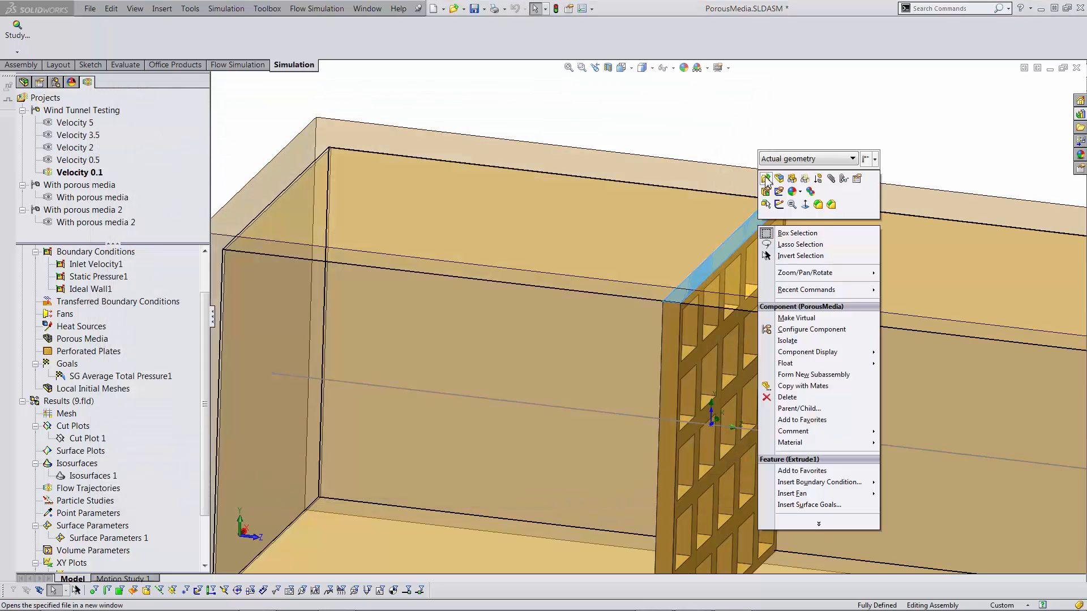
left_click(765, 178)
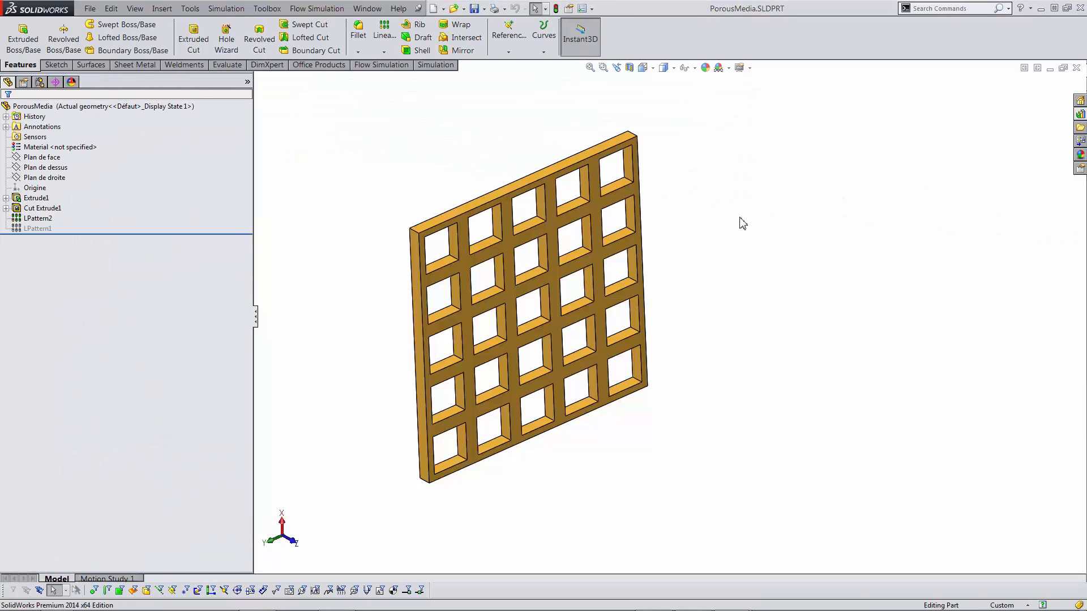
scroll(419, 219, "down", 2)
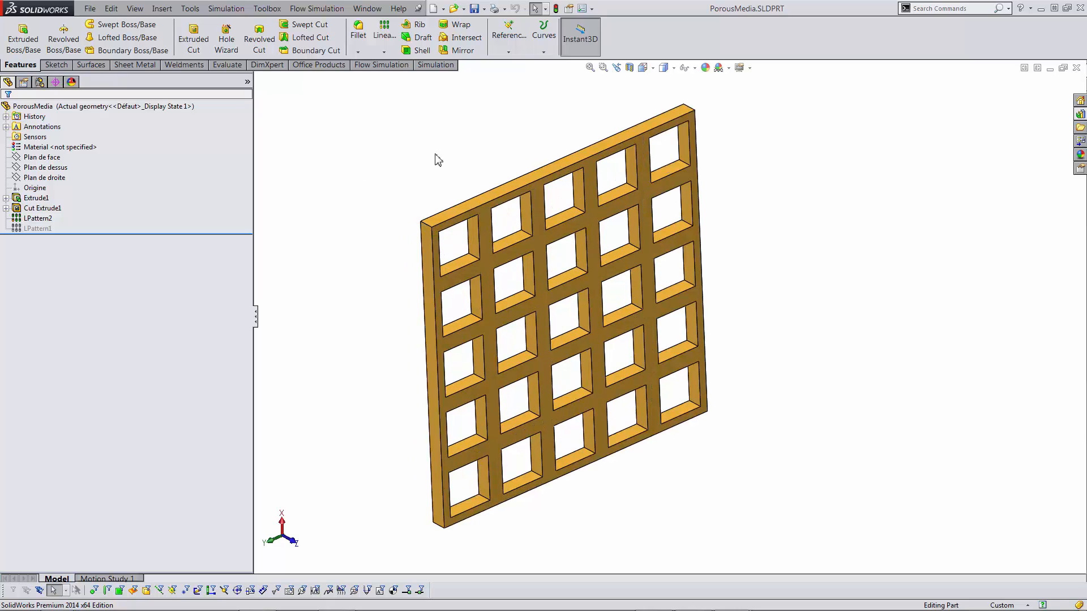
left_click(227, 65)
left_click(91, 40)
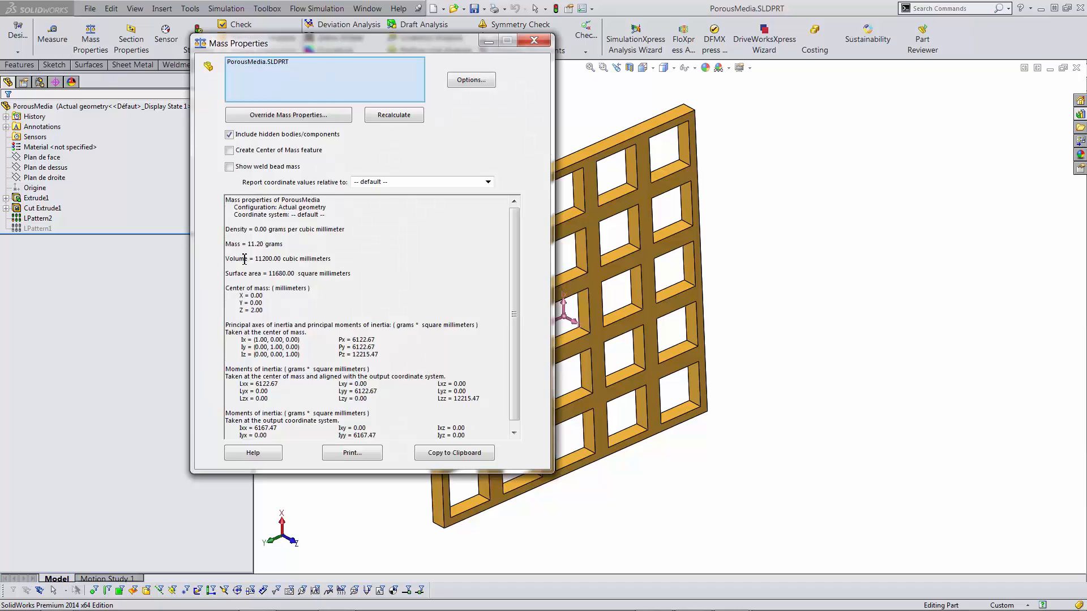
left_click_drag(278, 262, 254, 262)
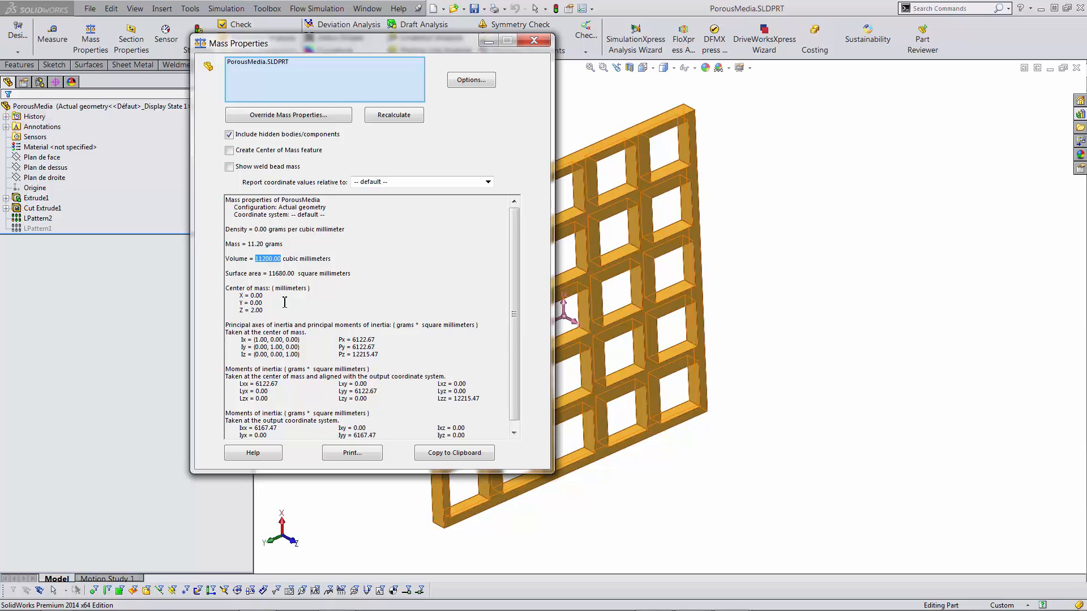
left_click(592, 217)
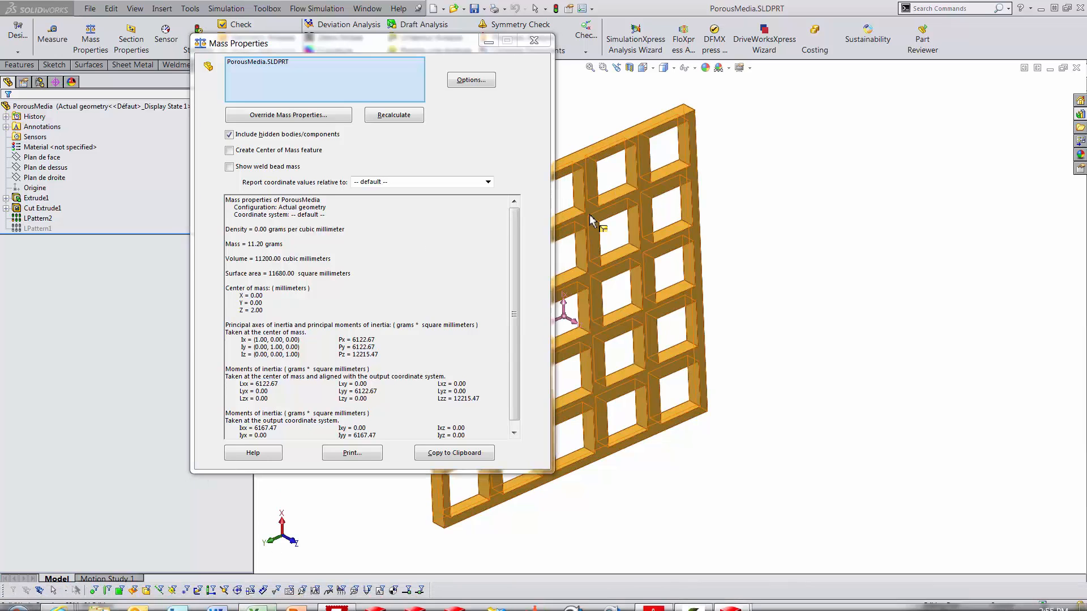
- Record 11200 as V_with pores in L20 and roll the part back to the uncut plate
key("alt+Tab")
key("alt+Tab")
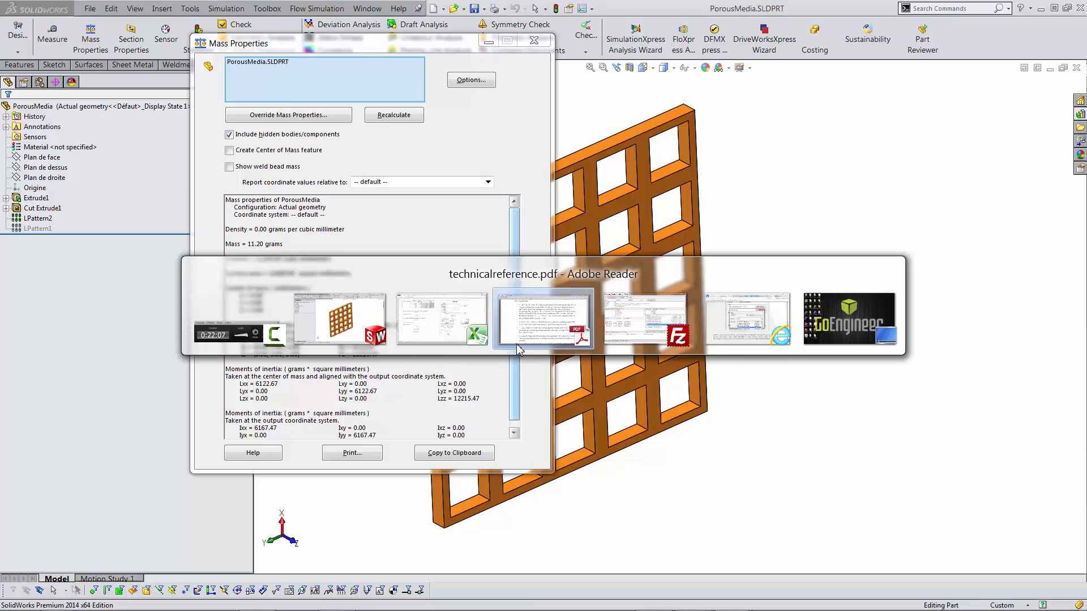
key("alt+shift+Tab")
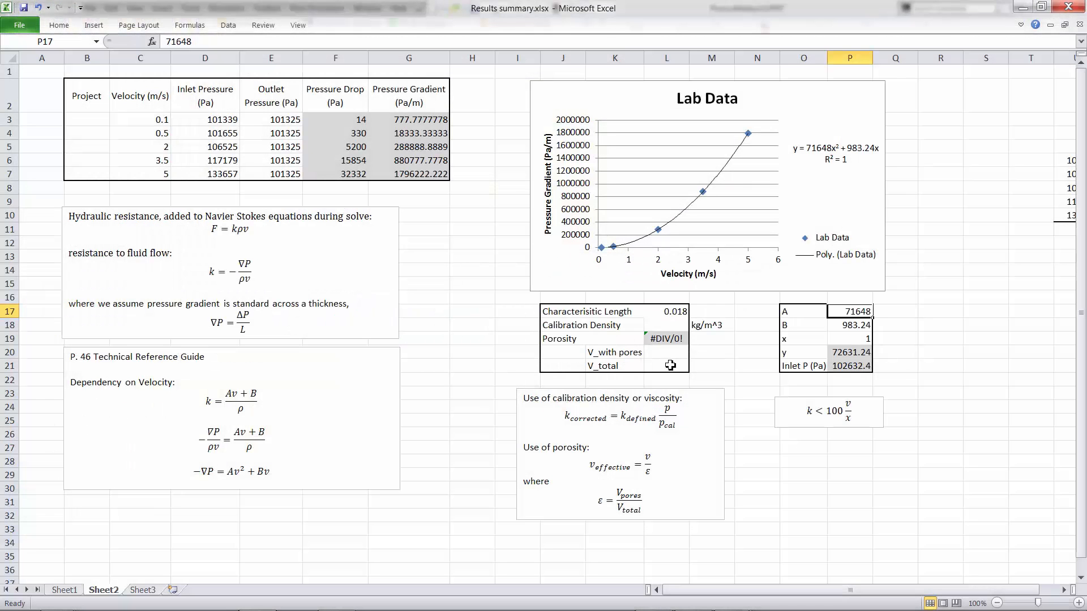
double_click(665, 353)
type("1")
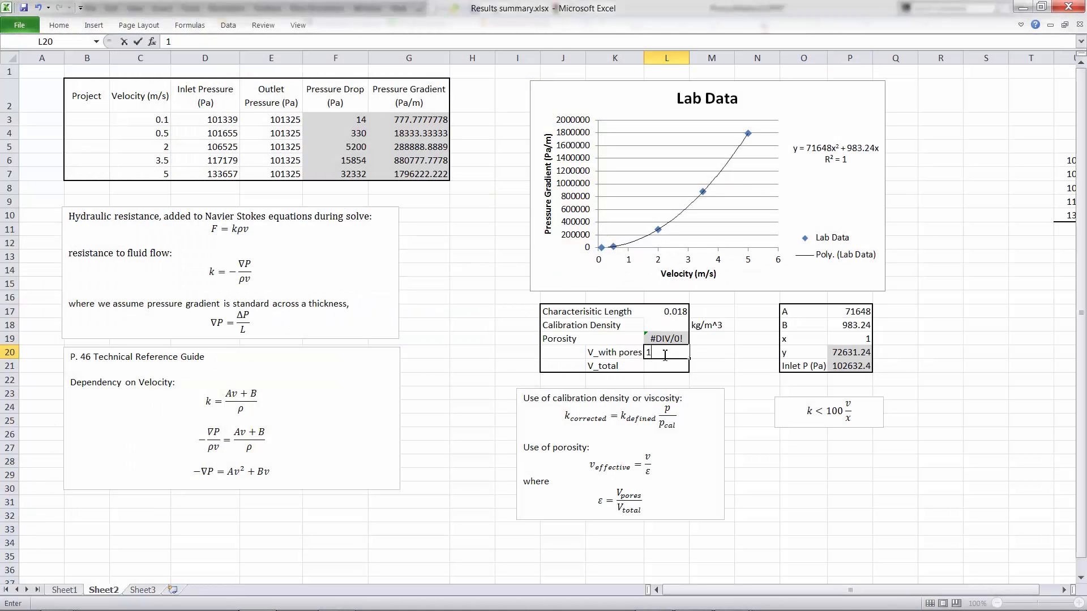
type("1200")
left_click(701, 356)
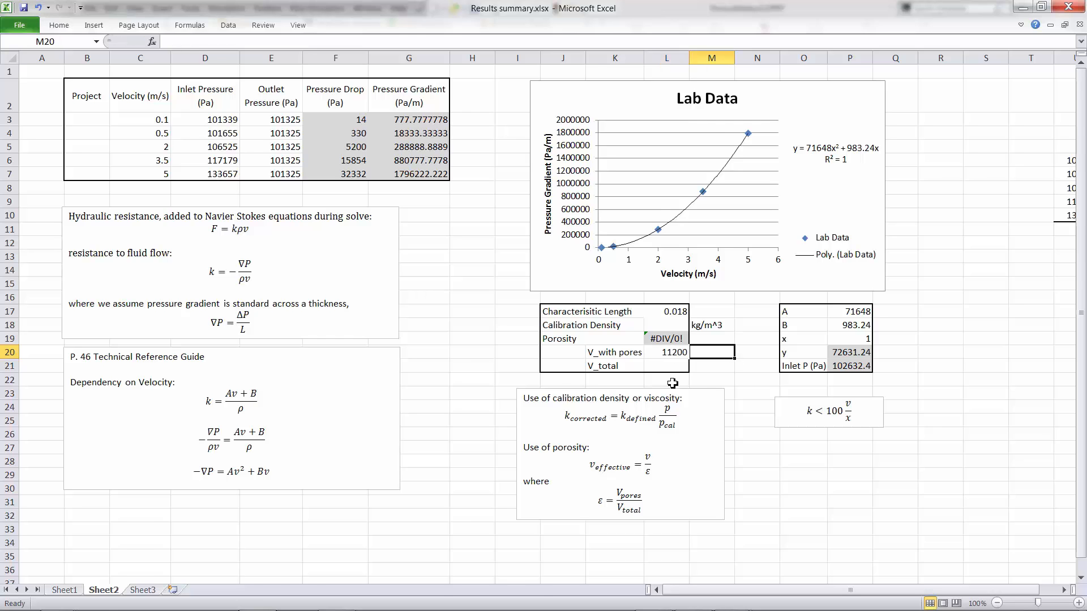
key("alt+Tab")
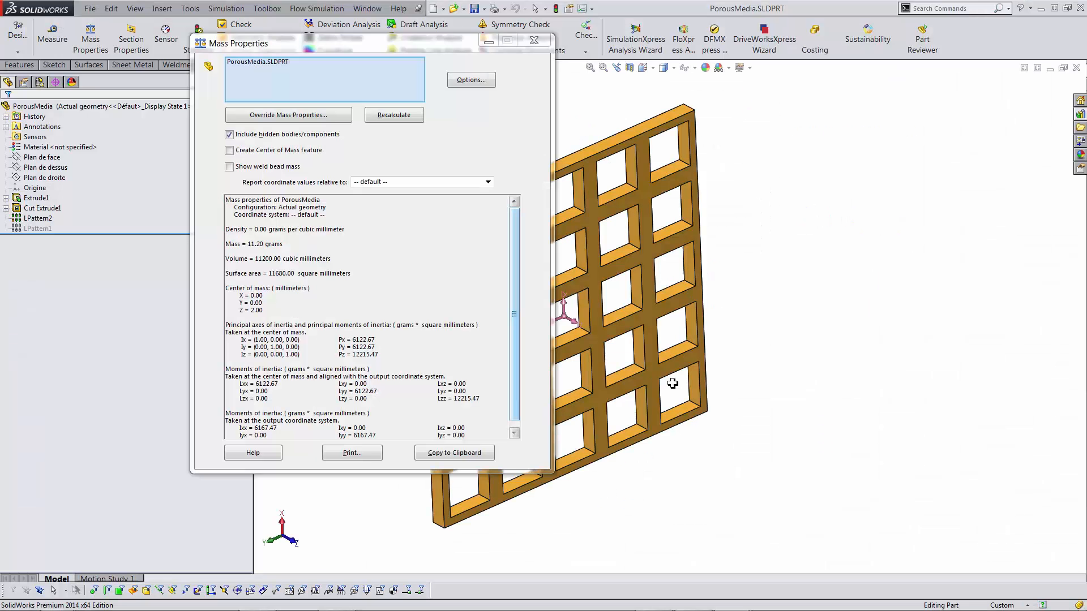
left_click(537, 41)
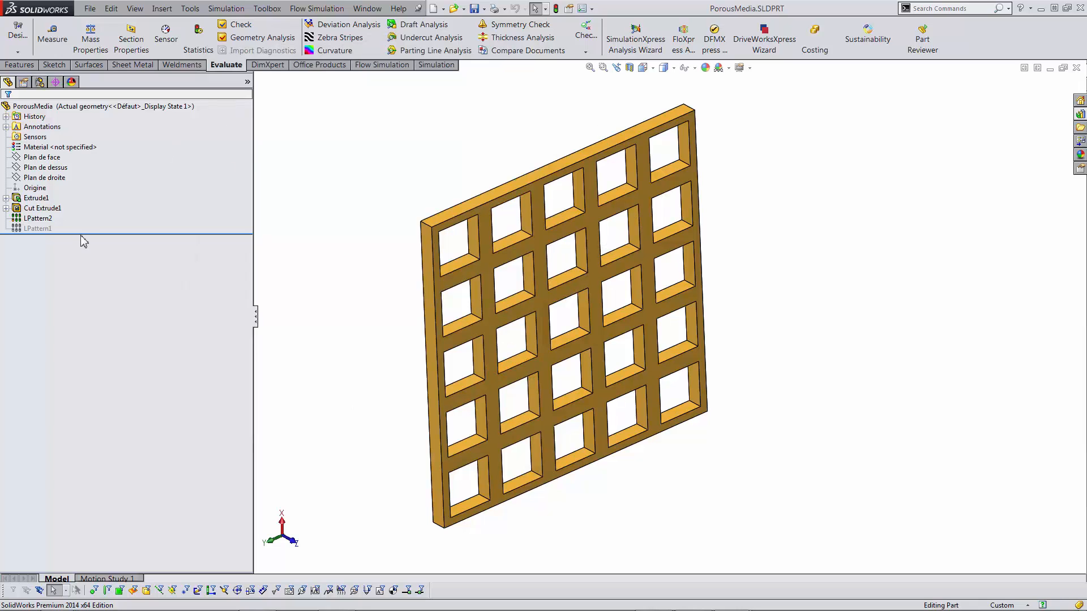
left_click_drag(81, 236, 79, 202)
- Enter 14080 as V_total in L21 and confirm the Porosity cell shows 0.204545
left_click(91, 38)
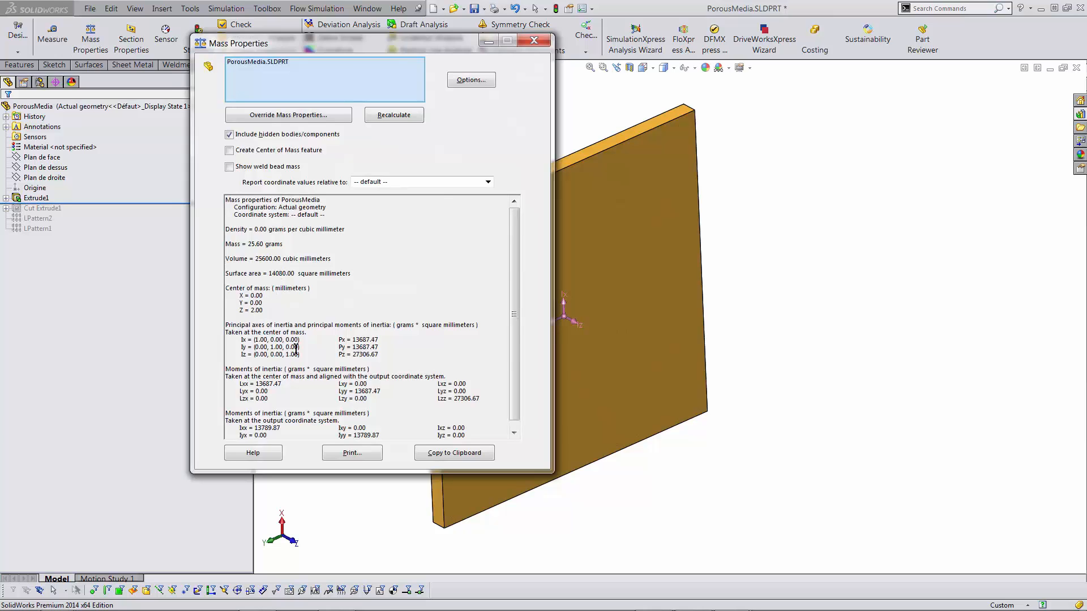
key("alt+Tab")
key("alt+Tab")
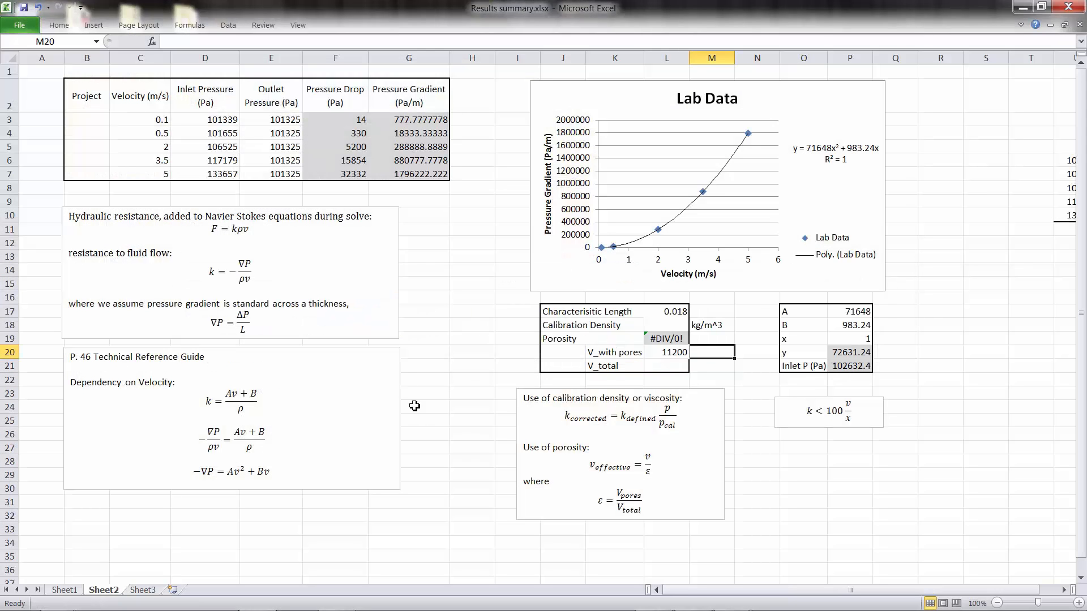
left_click(664, 366)
type("140")
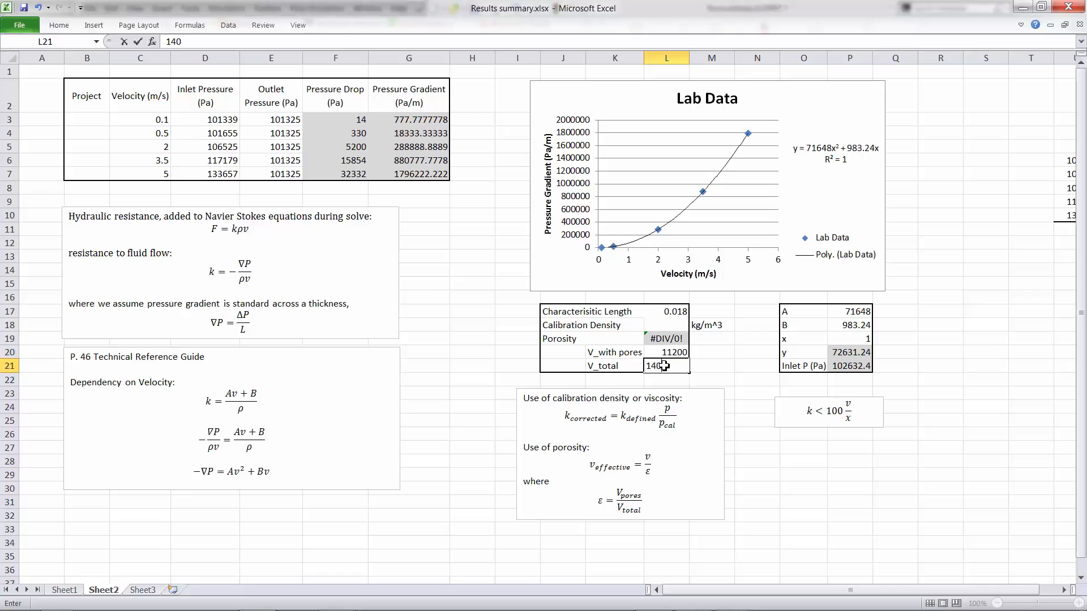
type("80")
left_click(837, 488)
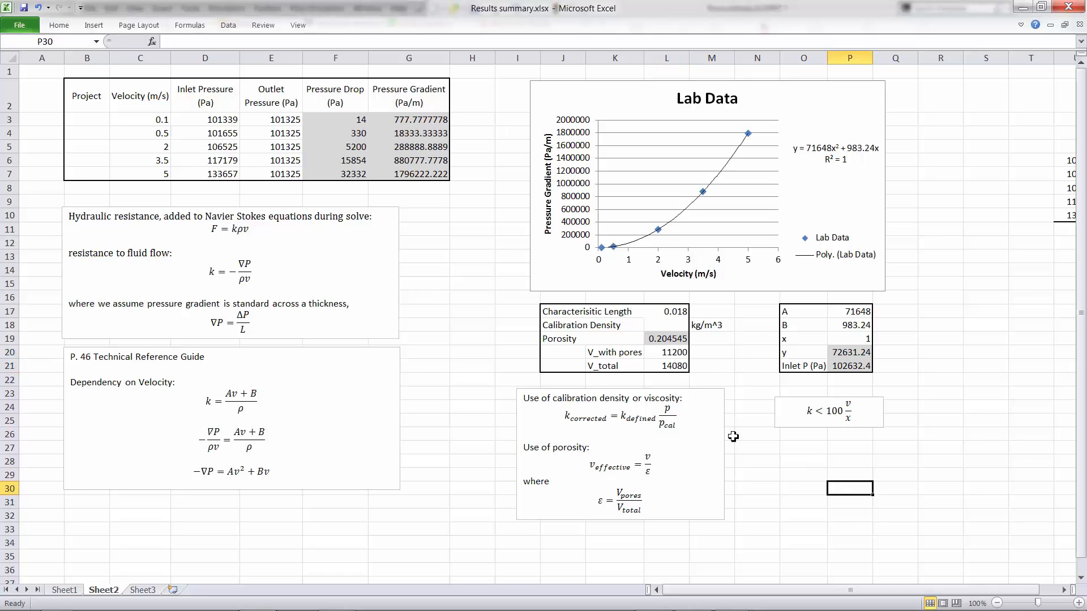
left_click(667, 338)
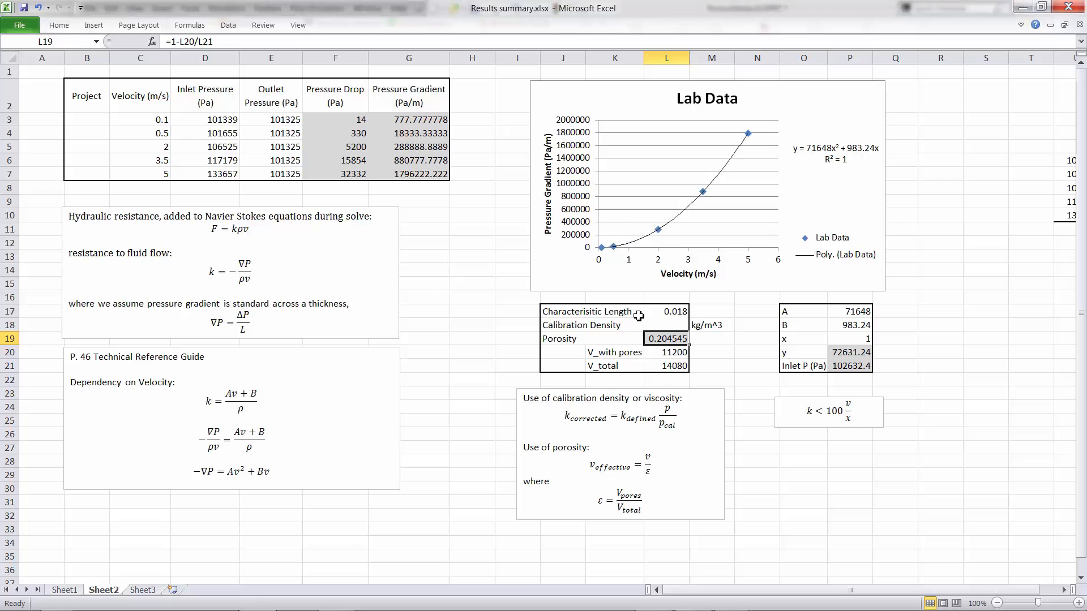
- Enter 255600 as V_total in Excel cell L21, giving porosity 0.956182
key("alt+Tab")
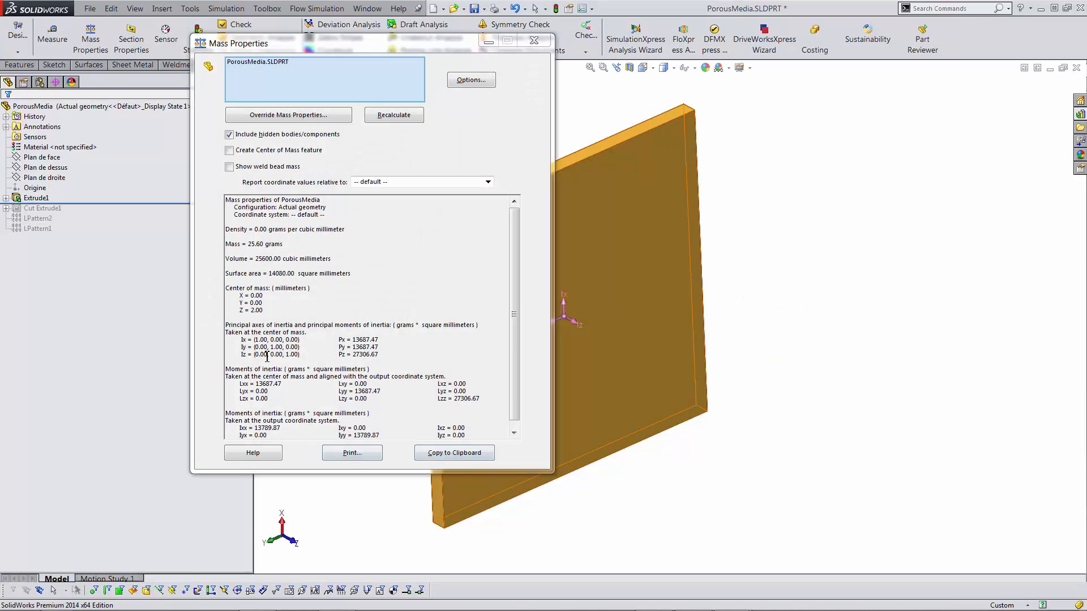
left_click(258, 259)
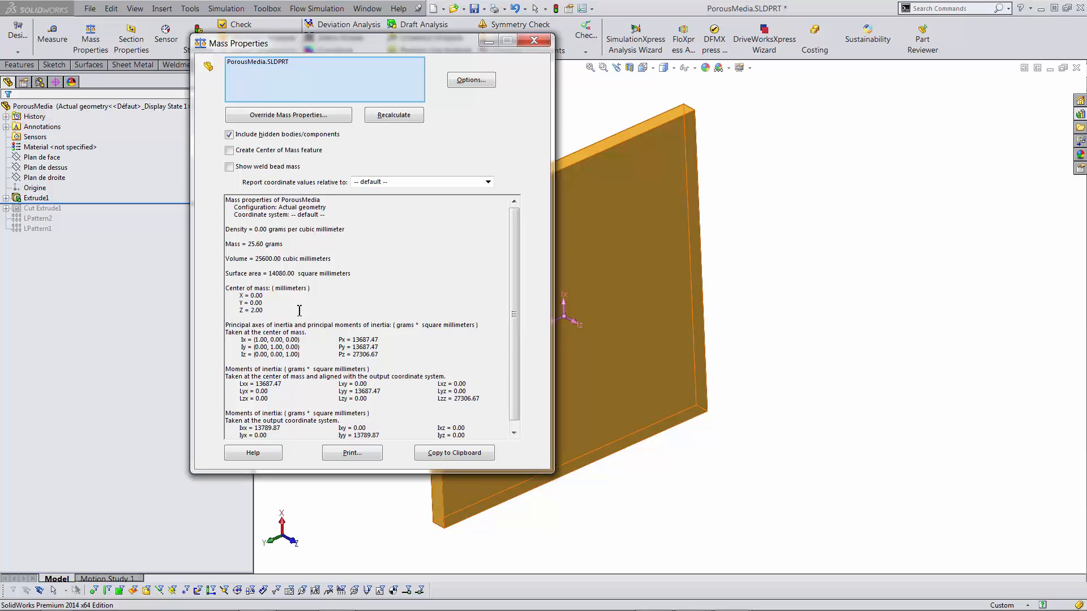
key("alt+Tab")
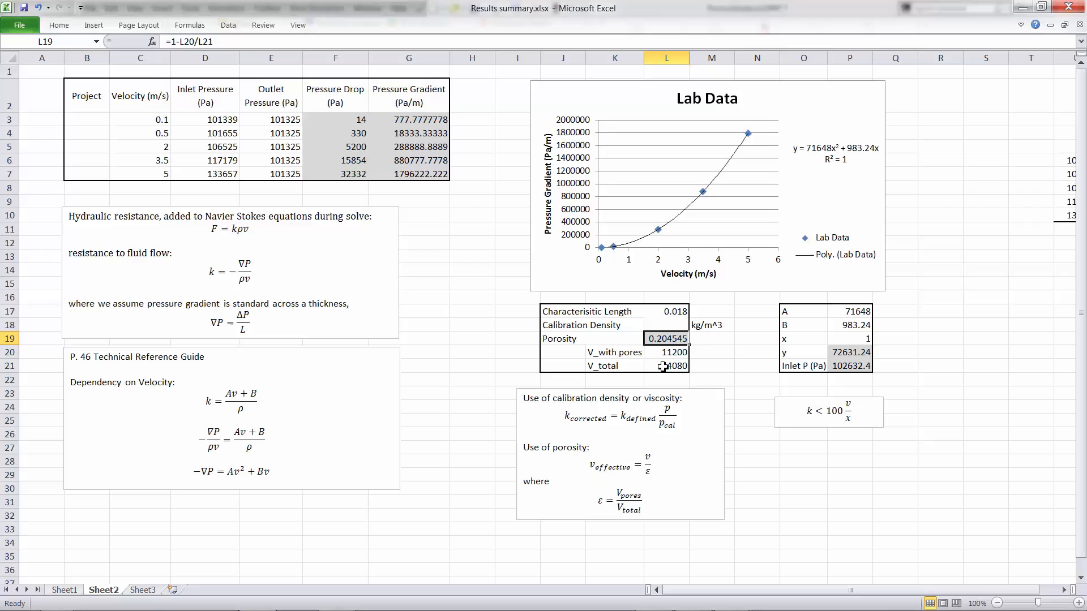
left_click(662, 366)
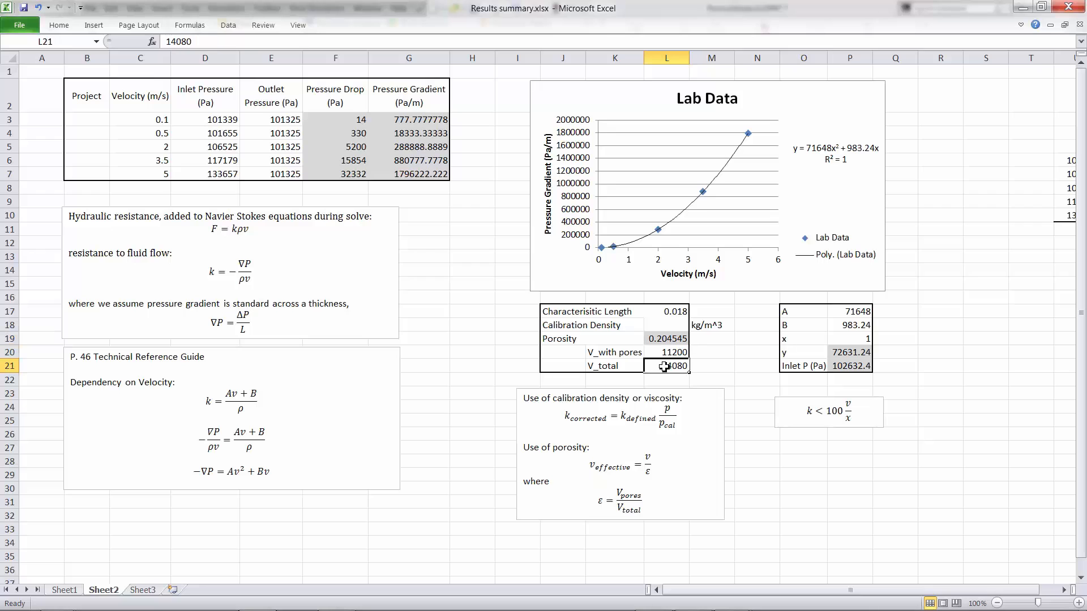
type("255600")
key("Return")
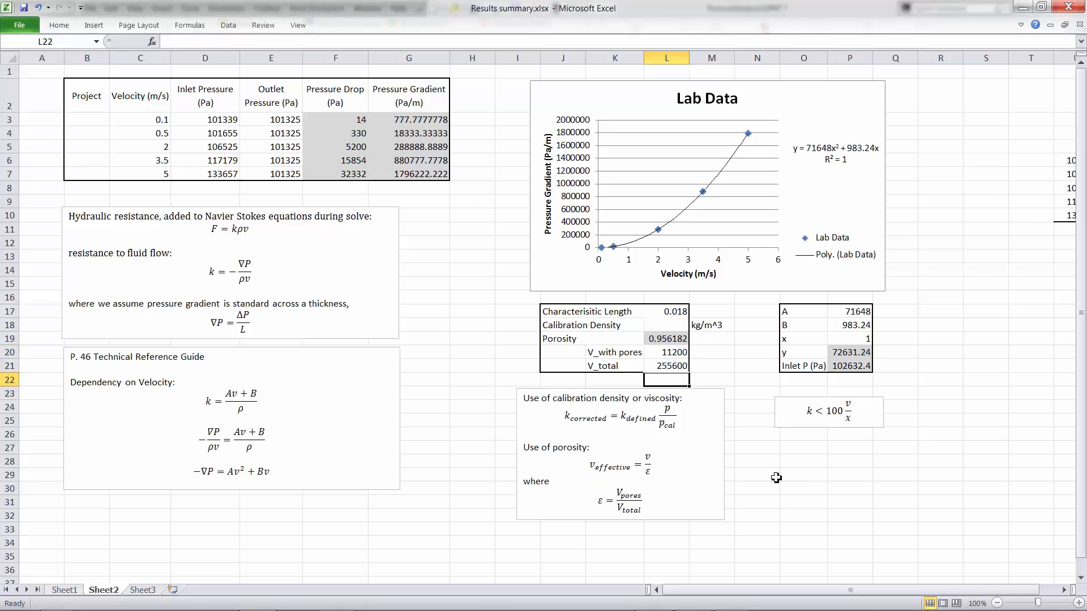
- Roll the part forward to restore the square holes, recheck Mass Properties, then close it
key("alt+Tab")
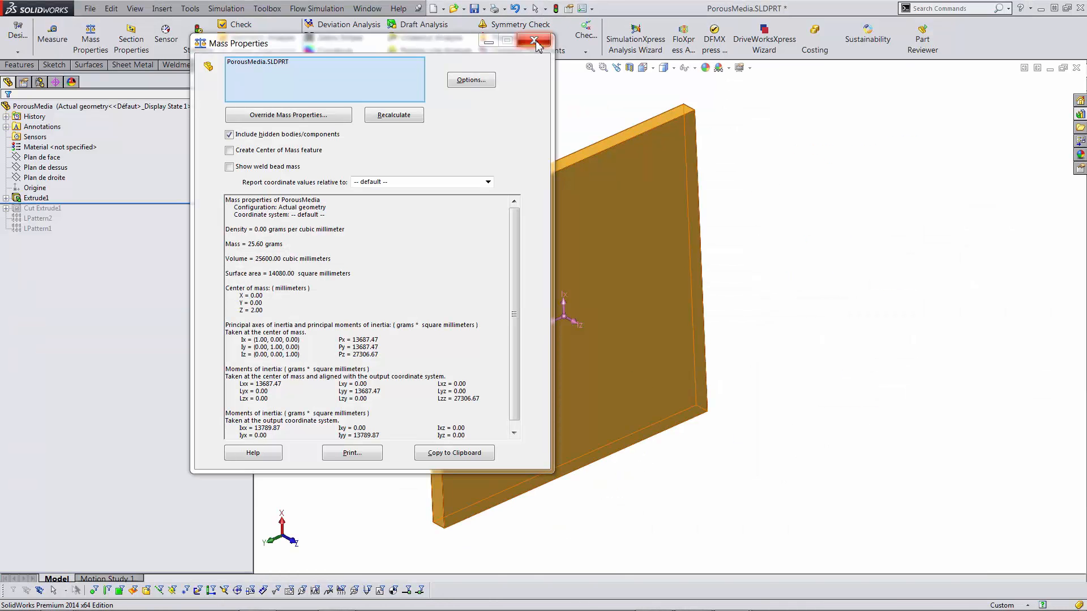
left_click(538, 40)
left_click_drag(88, 202, 90, 232)
left_click(79, 47)
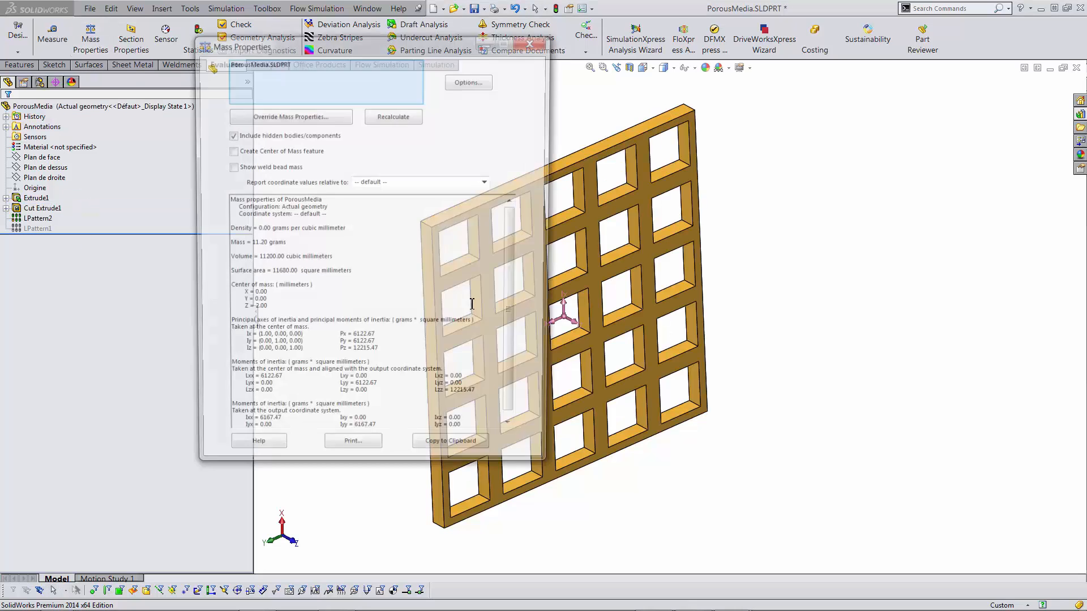
key("alt+Tab")
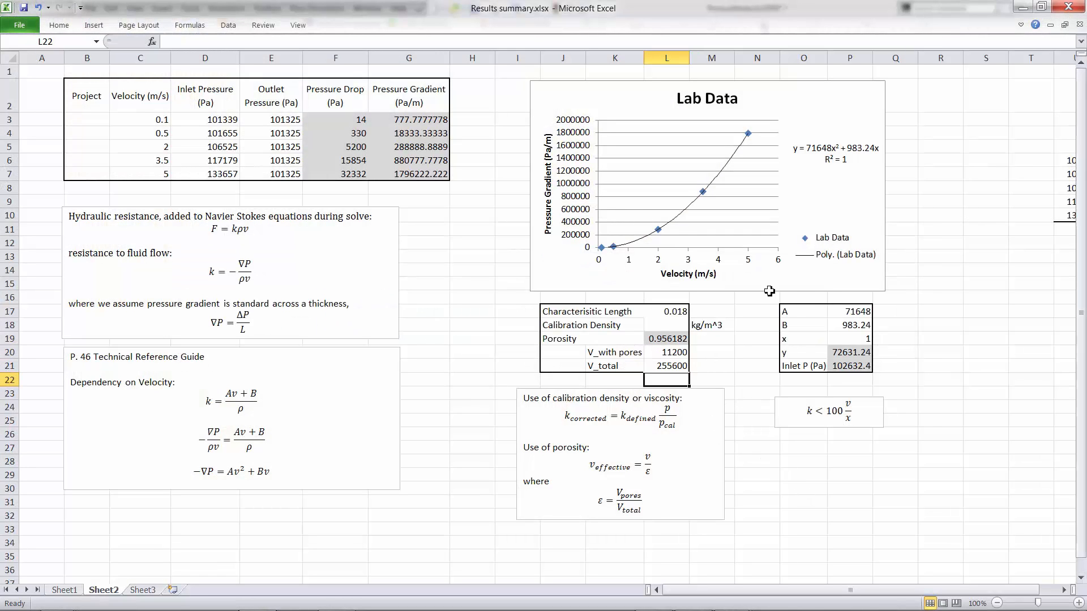
key("alt")
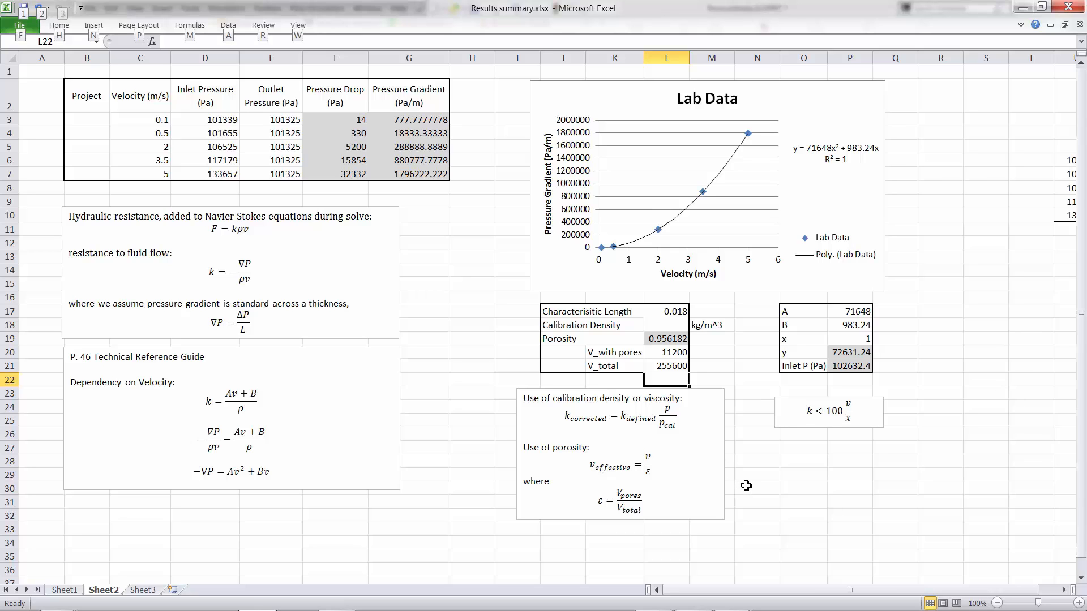
key("alt+Tab")
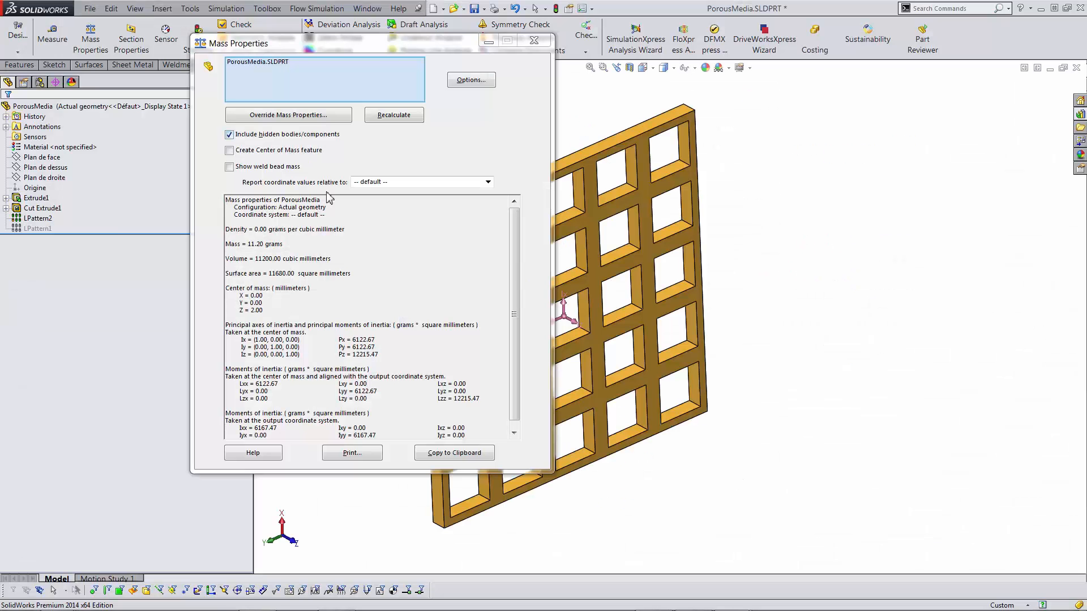
left_click(535, 42)
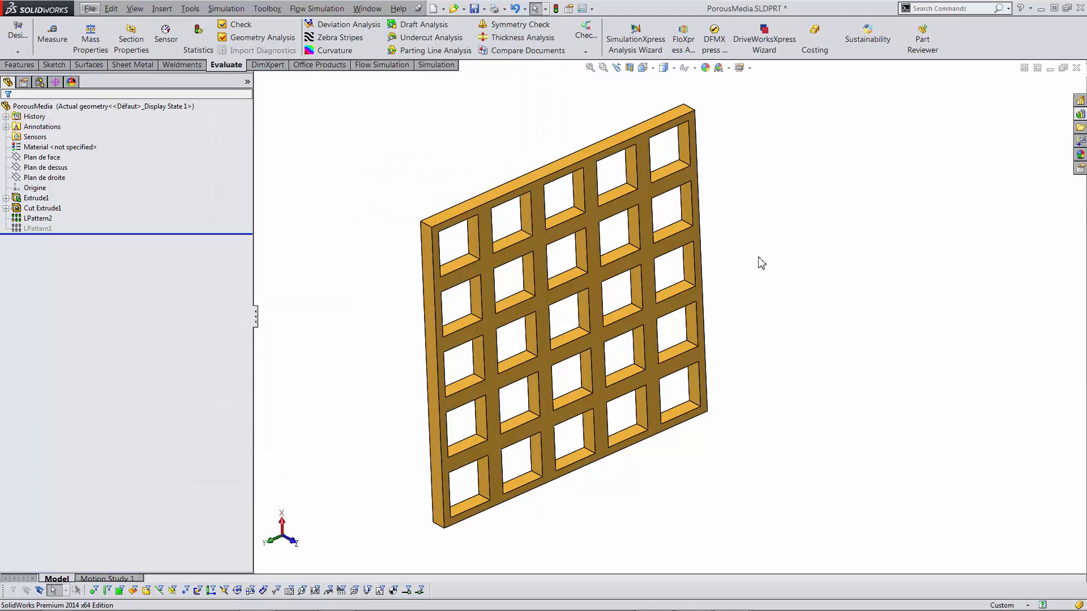
- Close the PorousMedia part without saving, discarding its changes in the assembly
left_click(1076, 68)
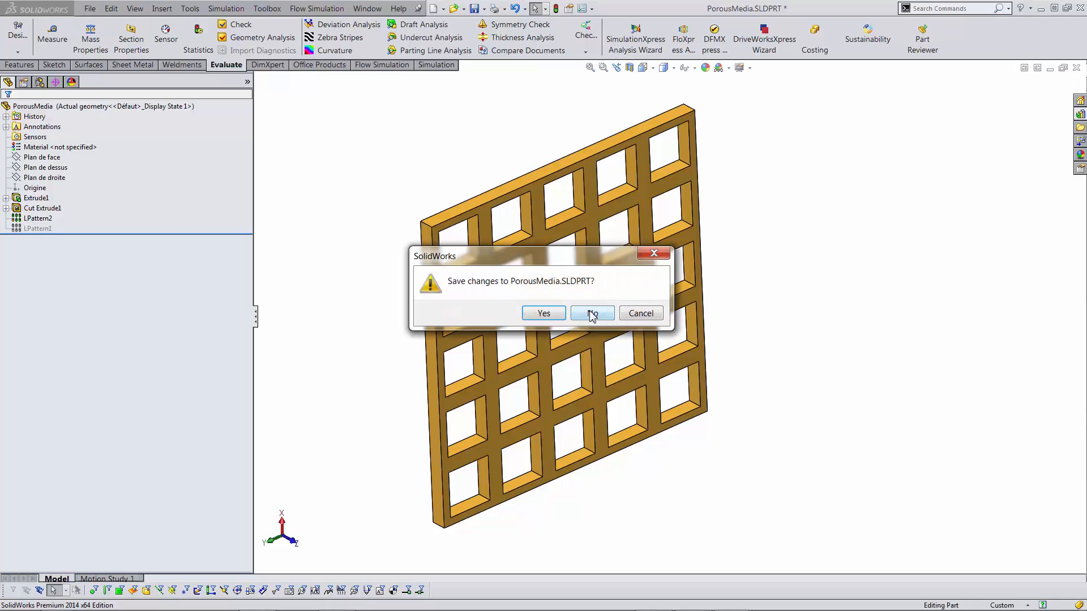
left_click(590, 314)
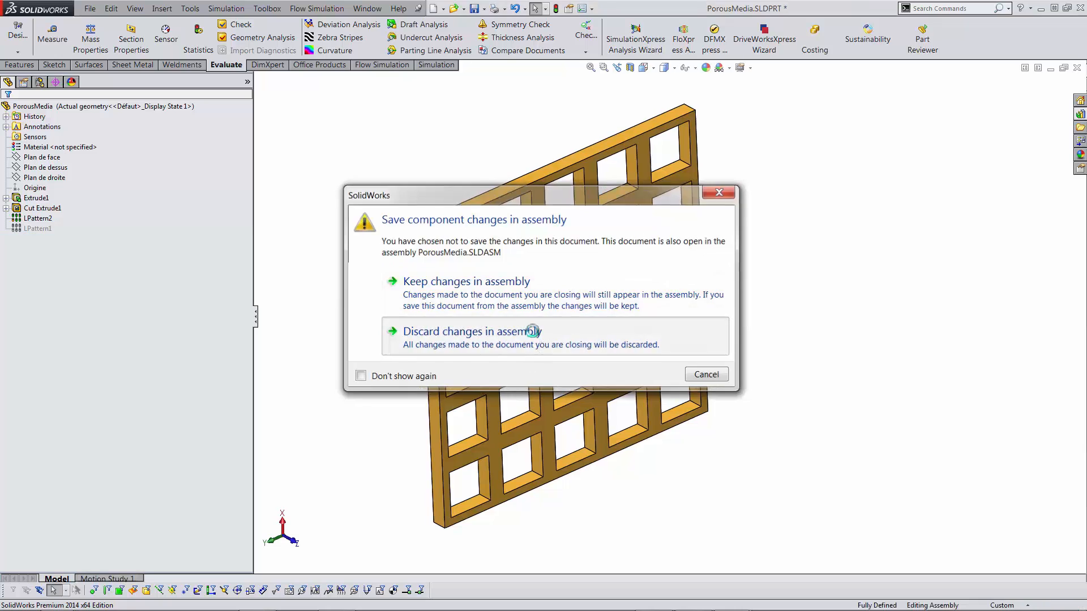
left_click(526, 332)
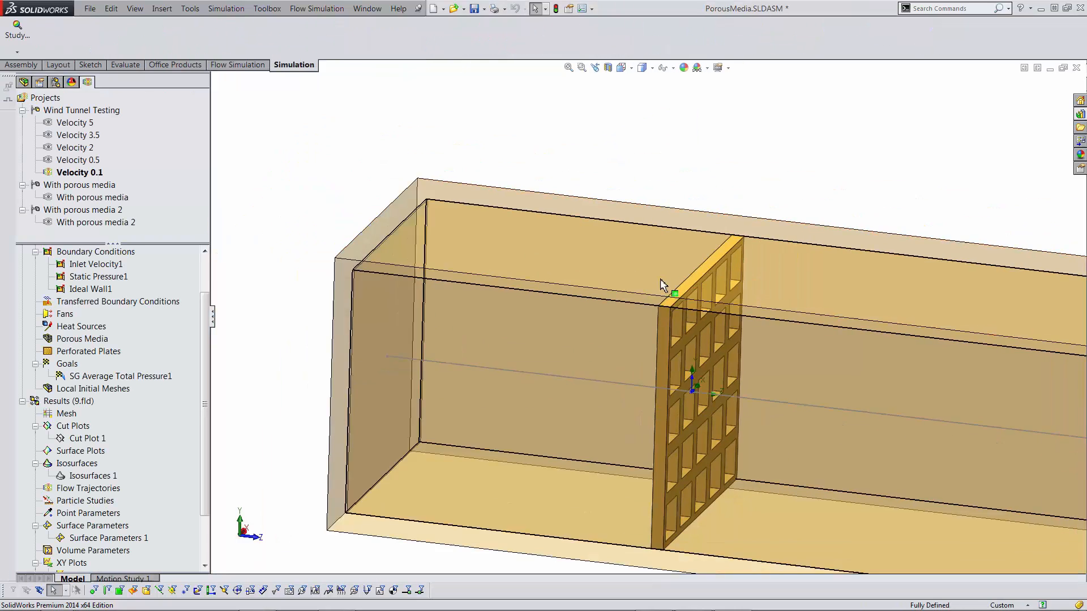
- Open Flow Simulation's Engineering Database from the Tools menu
left_click(309, 9)
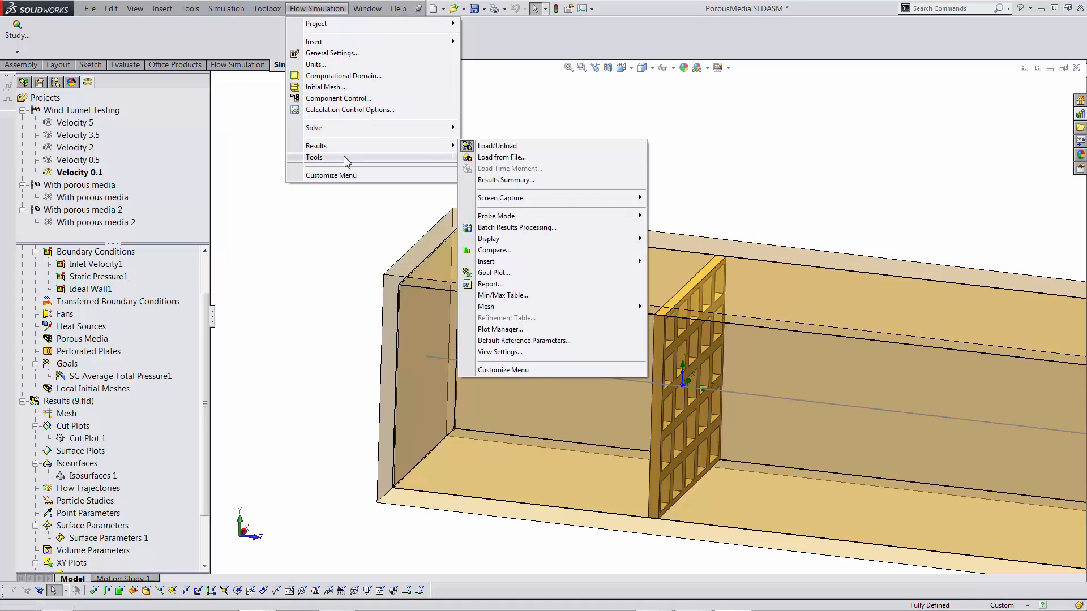
mouse_move(347, 159)
left_click(512, 157)
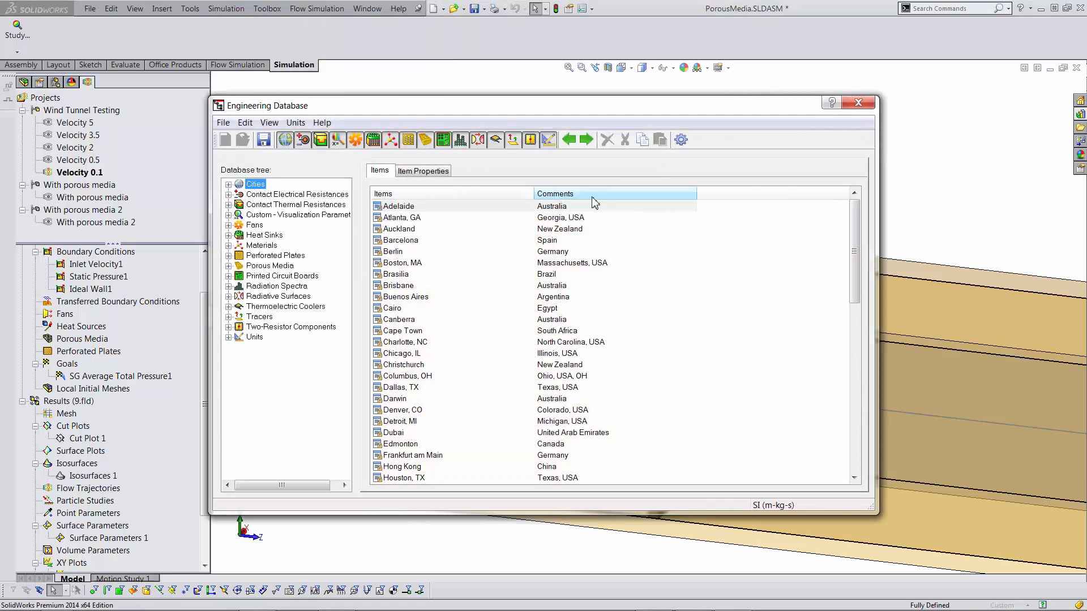
- Set the porosity of the User Defined New Porous Medium to 0.96
left_click(228, 266)
left_click(239, 285)
left_click(280, 286)
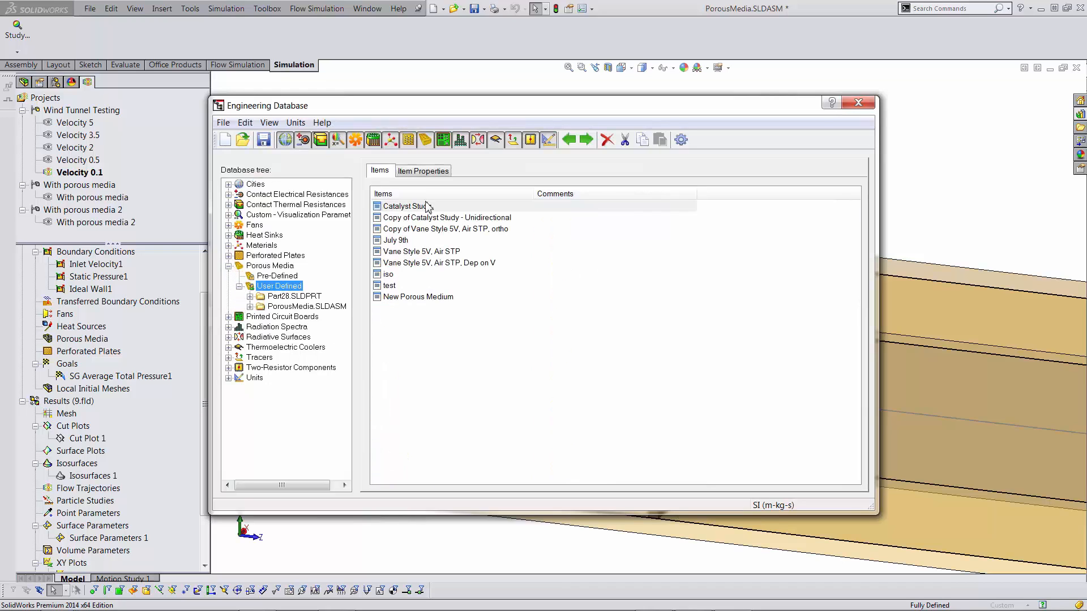
left_click(404, 296)
left_click(436, 171)
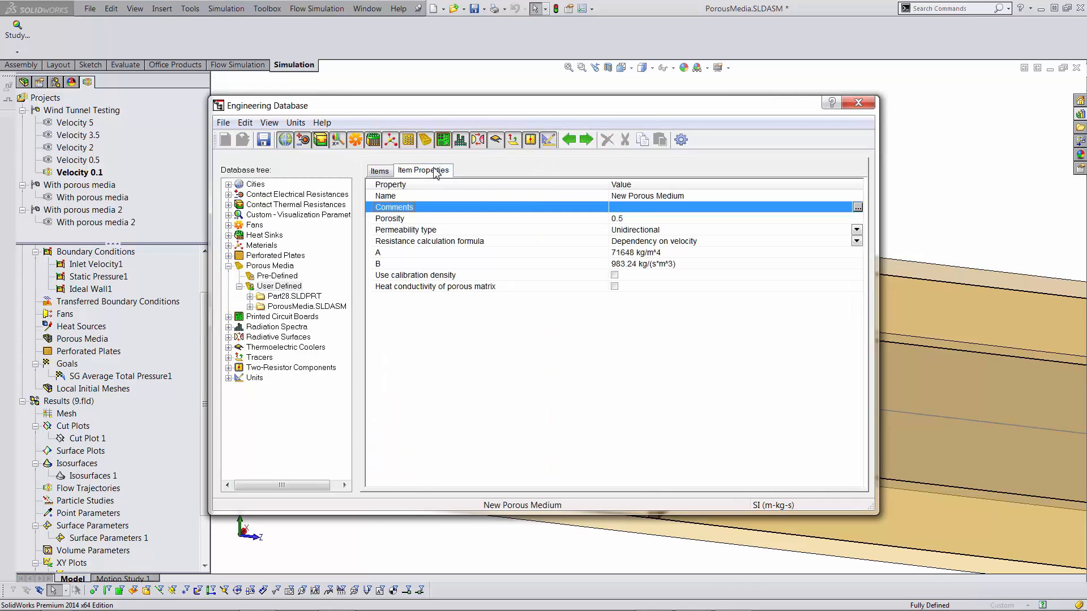
left_click(637, 219)
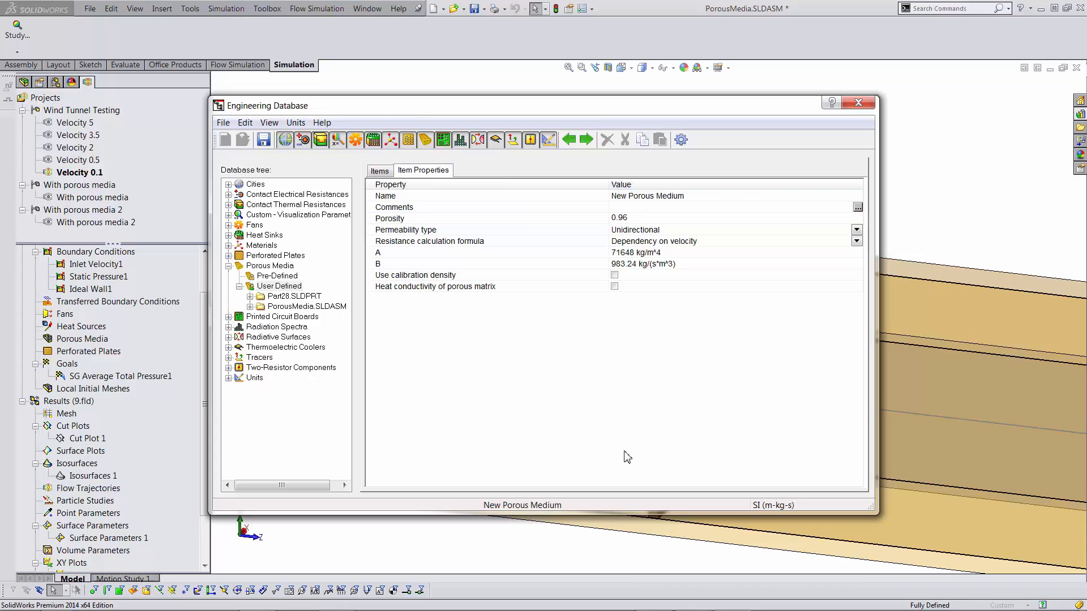
key("Return")
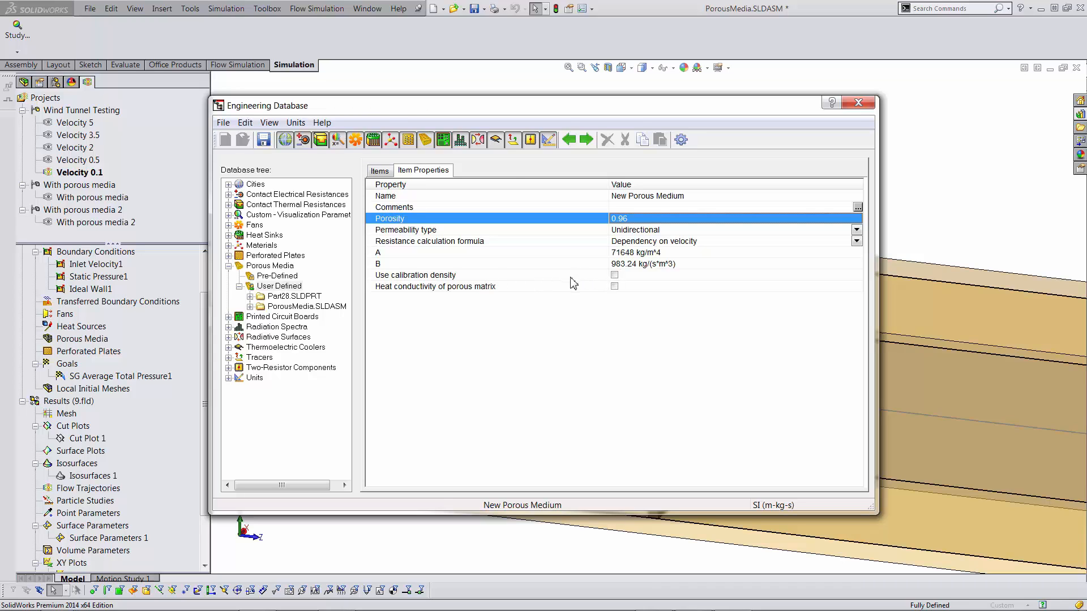
- Reposition the Engineering Database window to reveal the grille
left_click_drag(527, 109, 514, 85)
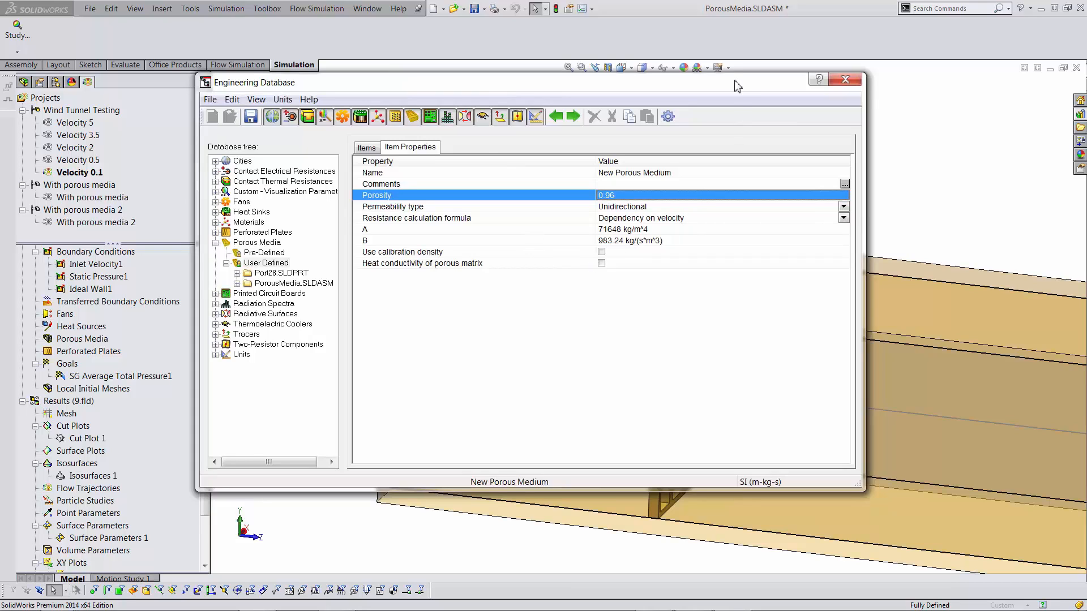
left_click_drag(716, 95, 498, 150)
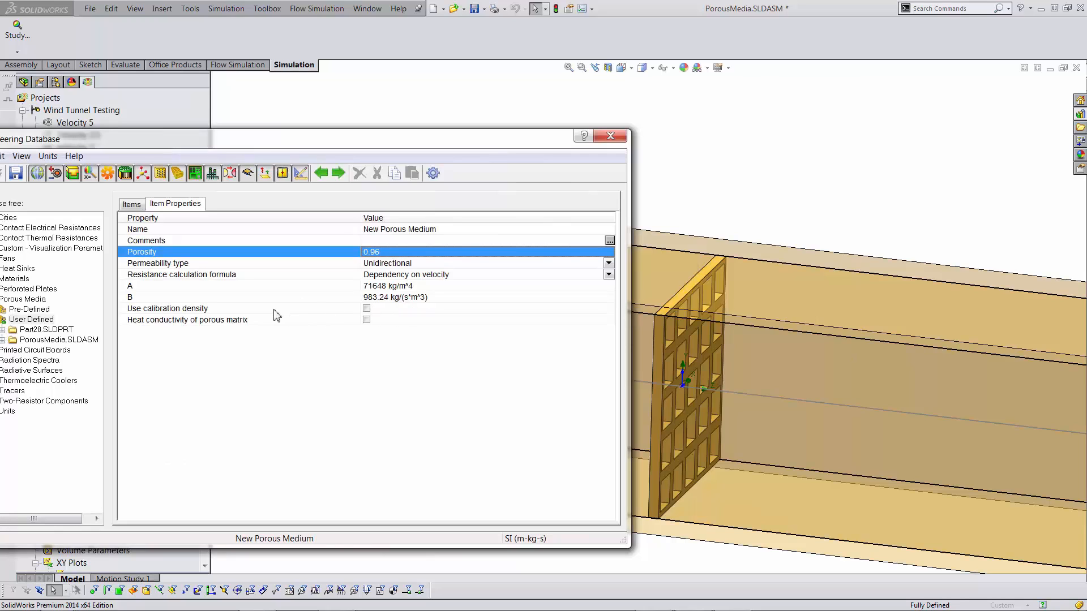
left_click_drag(373, 138, 388, 123)
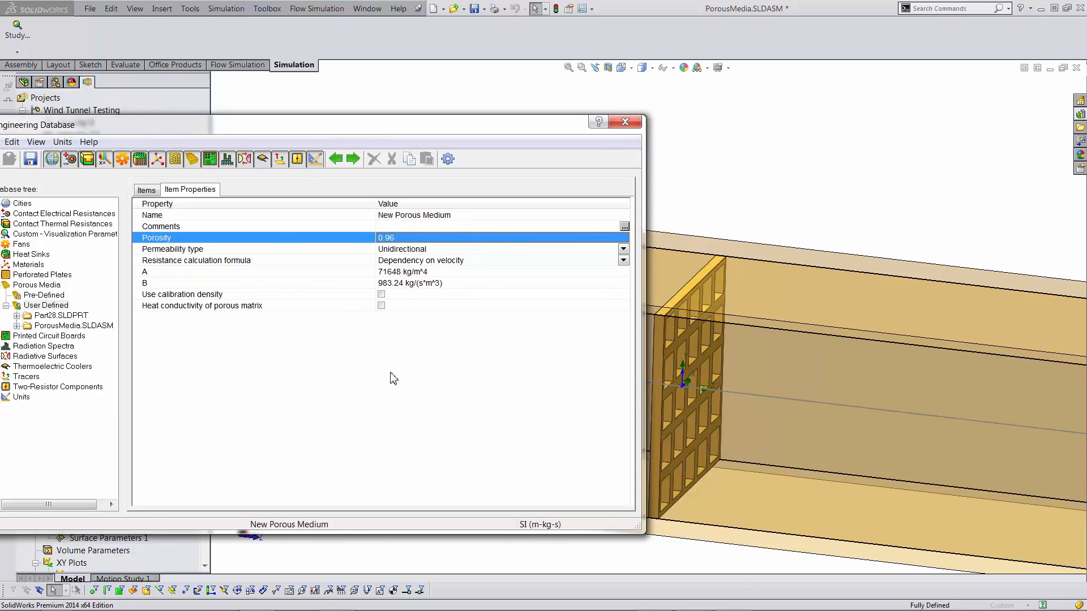
left_click_drag(436, 129, 492, 136)
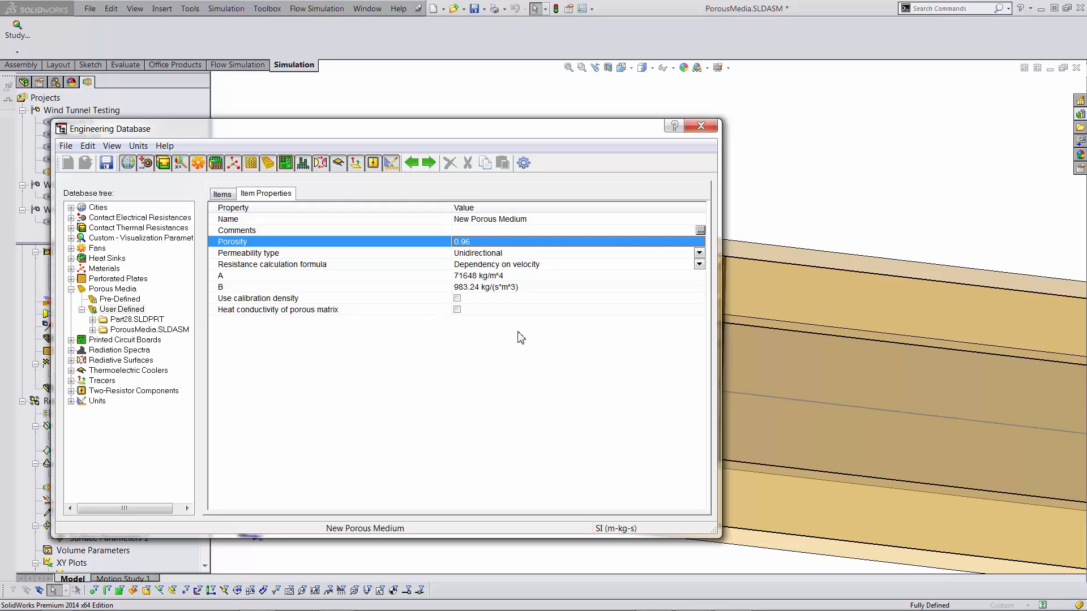
left_click_drag(475, 141, 375, 153)
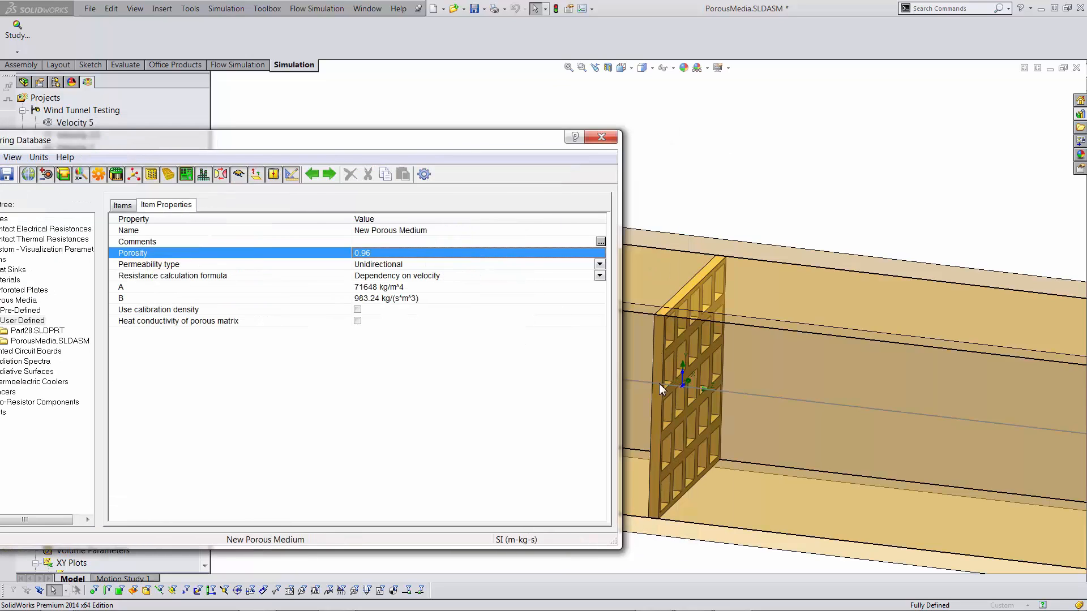
left_click_drag(518, 141, 632, 115)
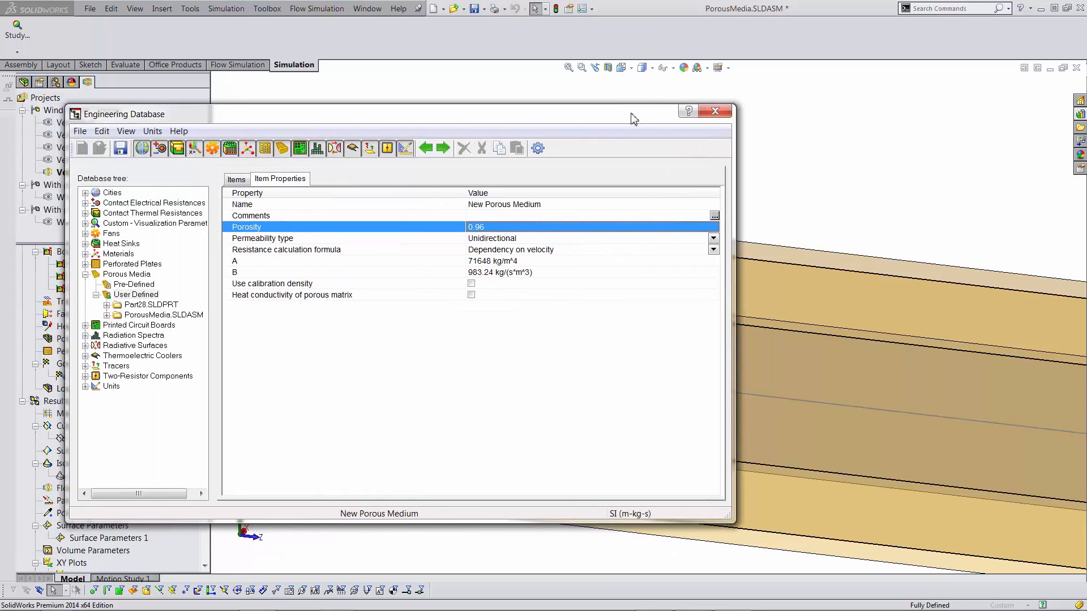
- Give New Porous Medium a calibration density of 997.6 kg/m^3
left_click(471, 283)
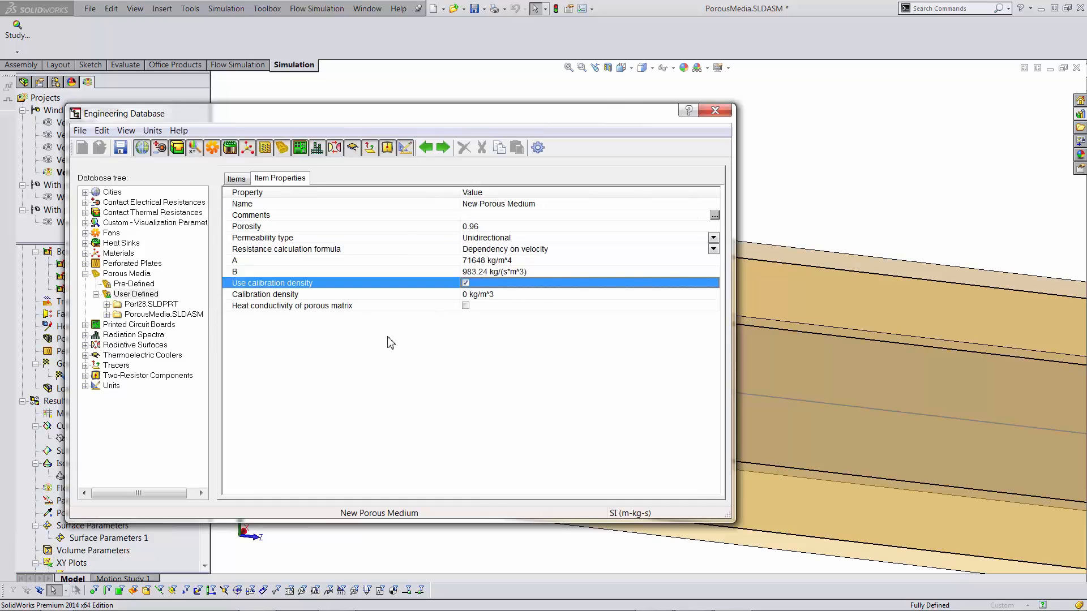
left_click(471, 295)
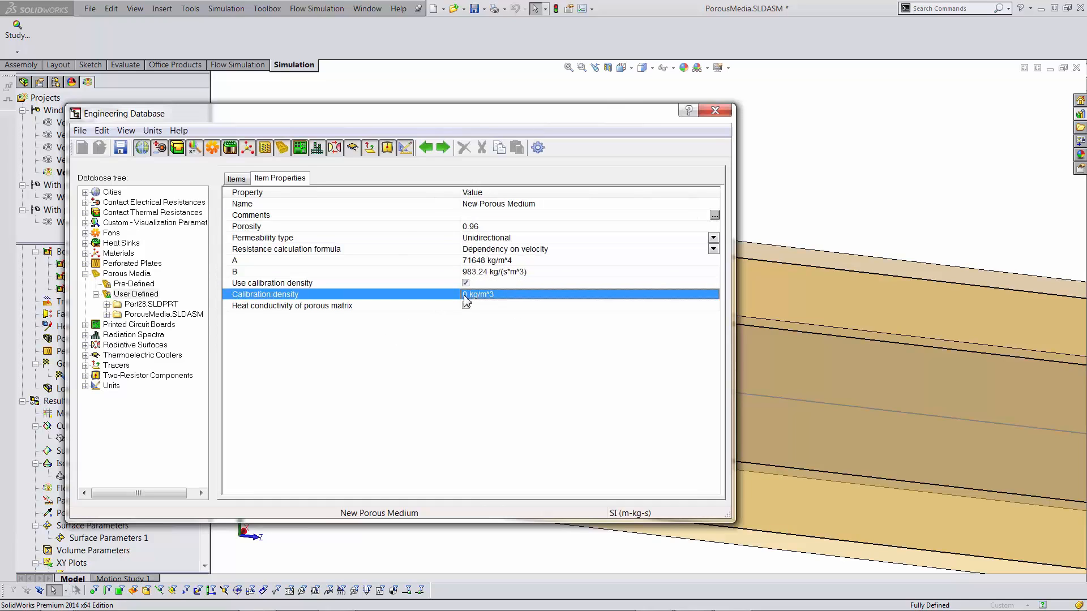
left_click(466, 295)
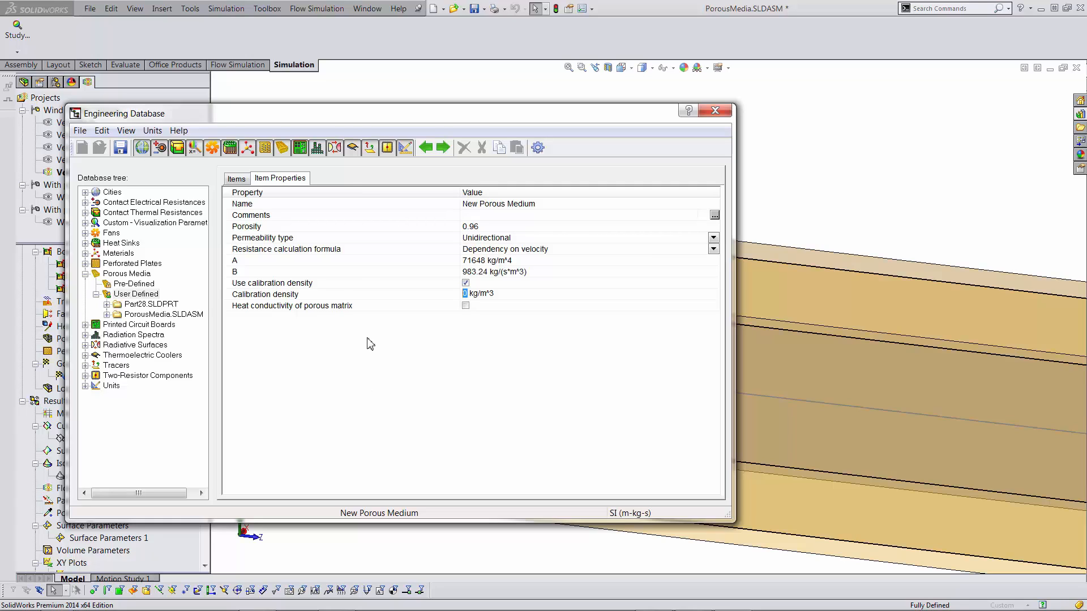
left_click_drag(432, 112, 529, 107)
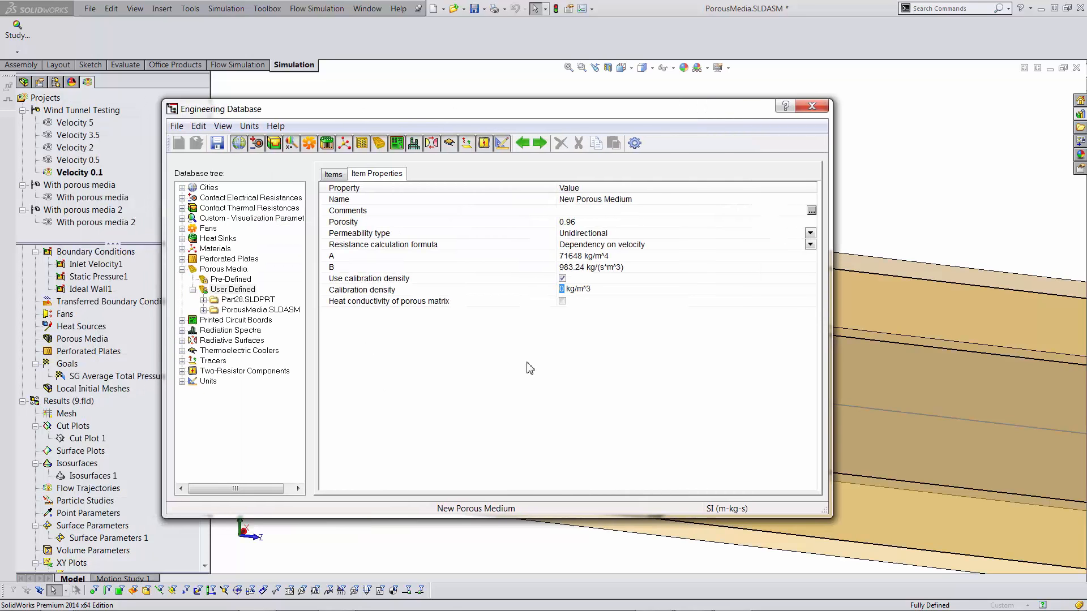
type("997.6")
left_click(594, 406)
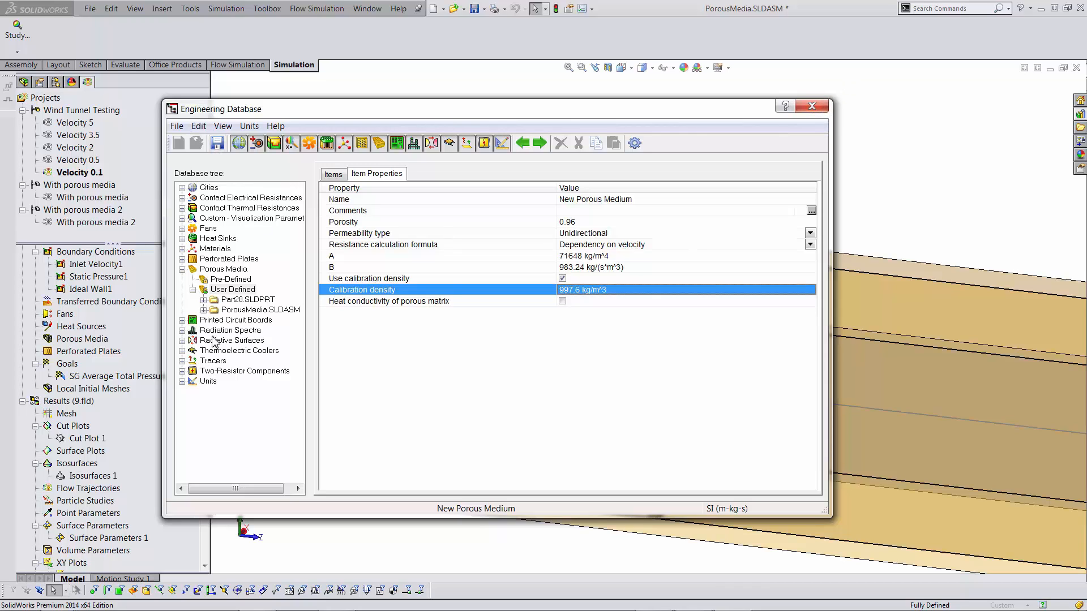
- Review TestPorous Medium under PorousMedia.SLDASM > With porous media, then close the database saving changes
left_click(240, 290)
left_click(244, 310)
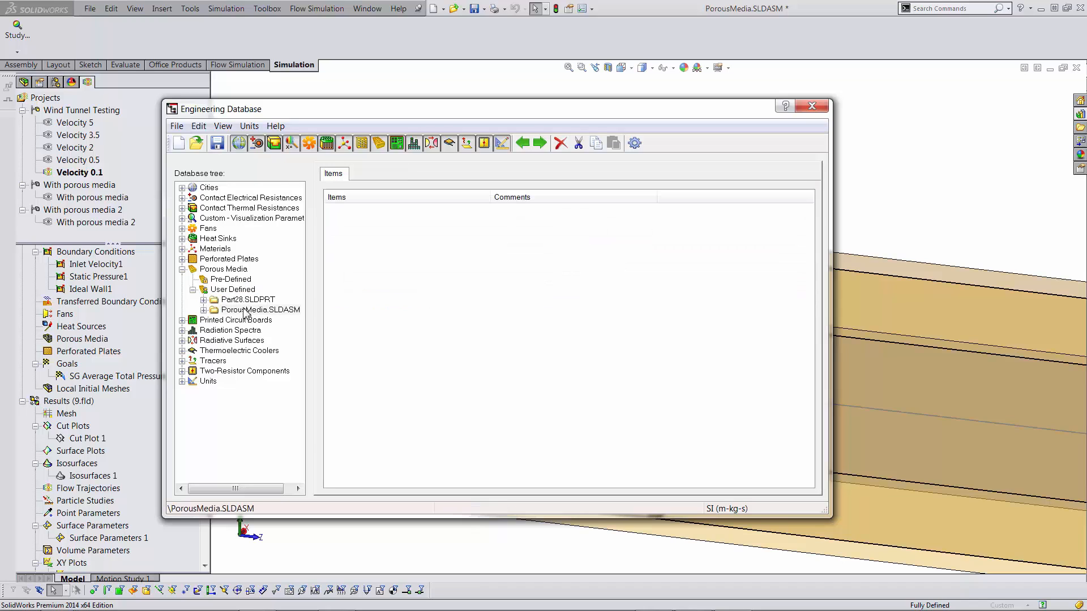
left_click(204, 311)
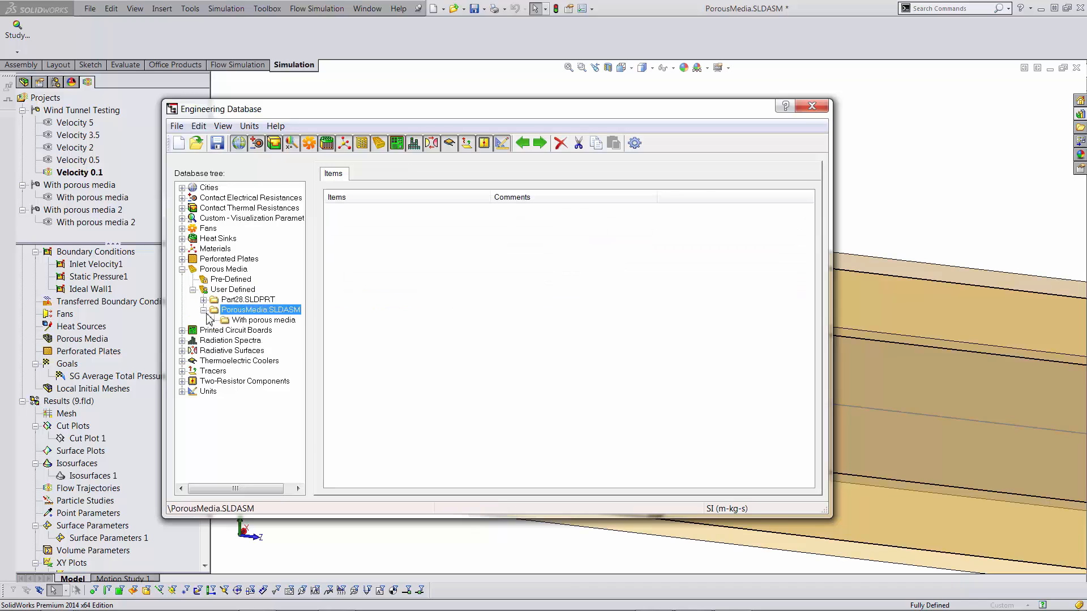
left_click(258, 320)
left_click(352, 212)
left_click(370, 175)
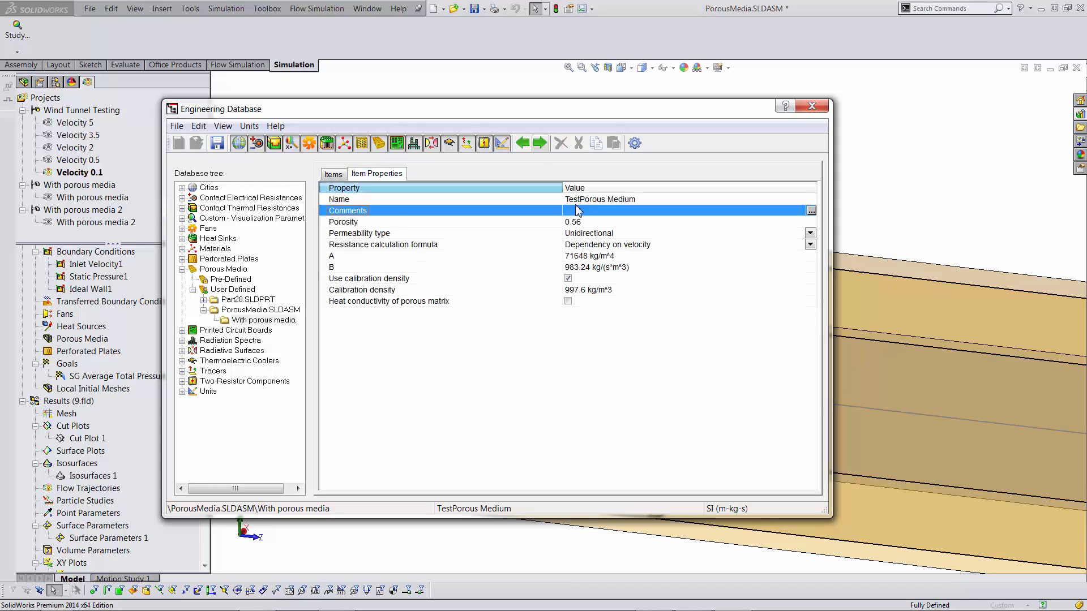
left_click(813, 106)
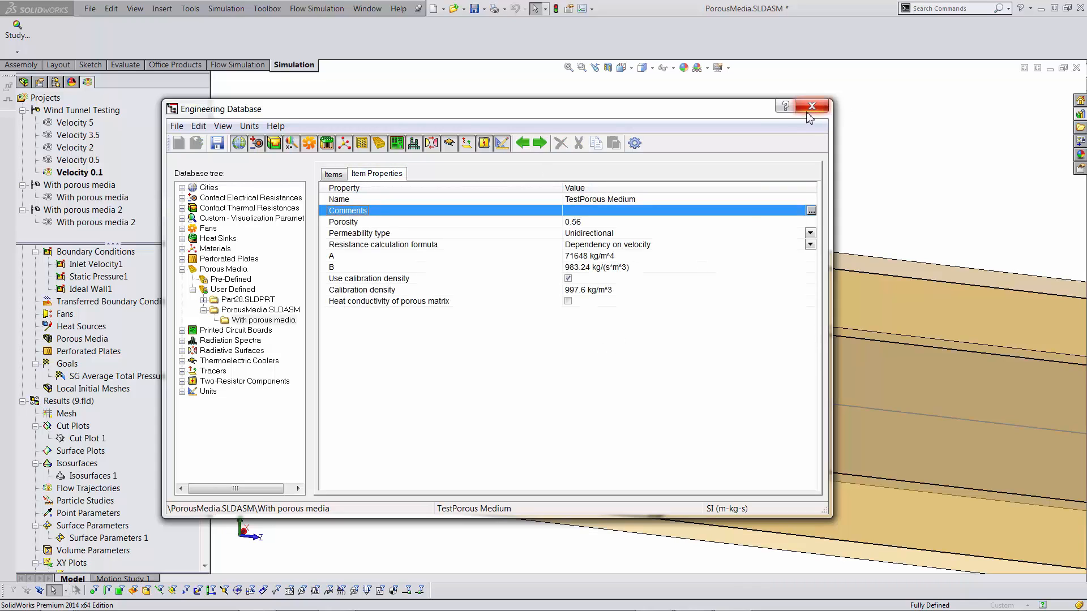
left_click(511, 359)
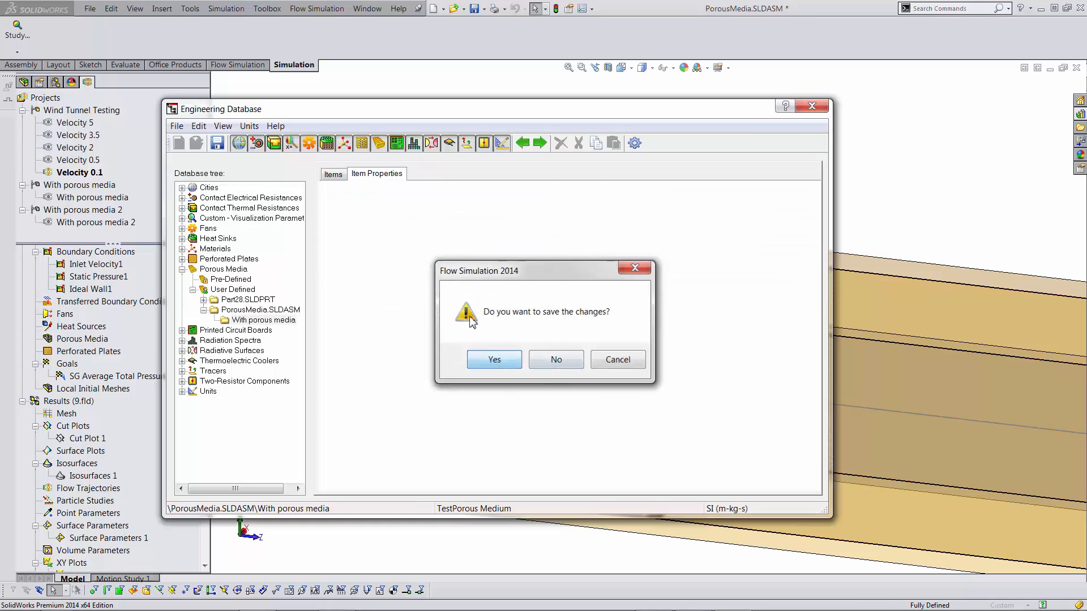
- Activate the 'With porous media' configuration
double_click(119, 198)
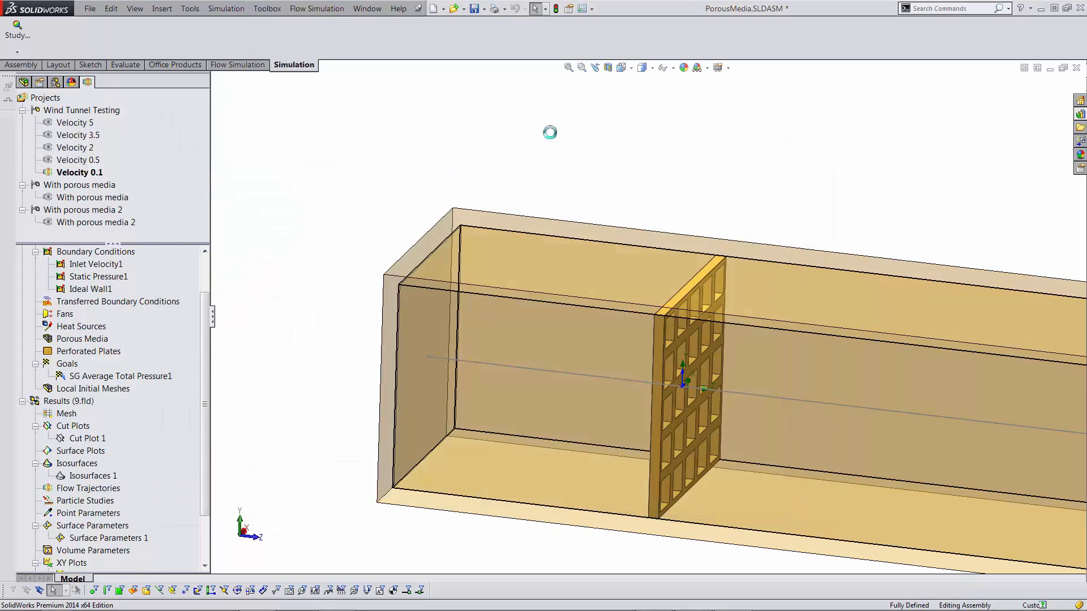
scroll(855, 339, "up", 2)
scroll(841, 348, "down", 3)
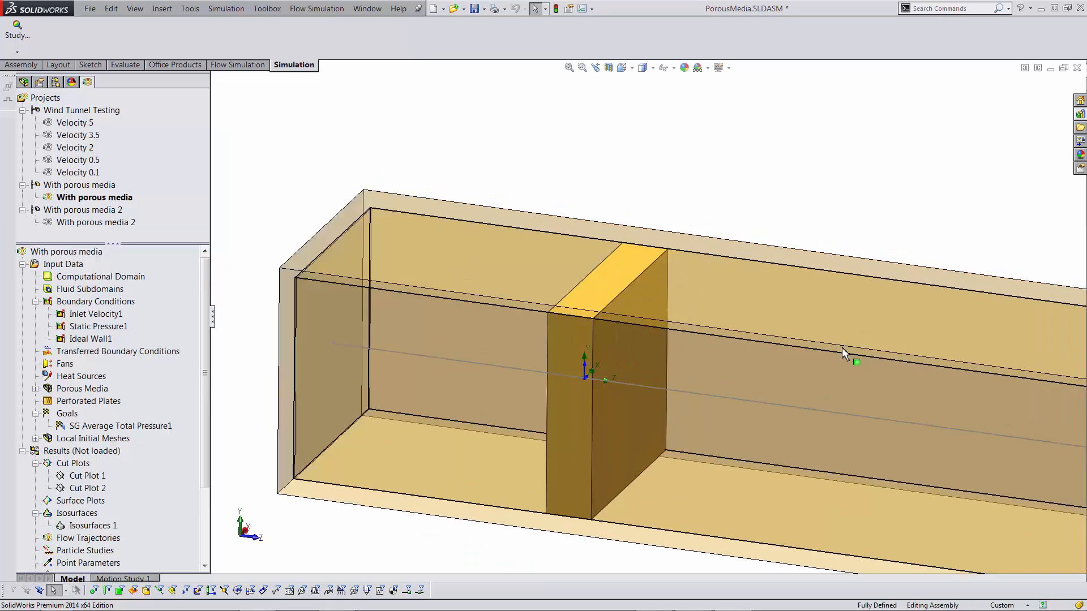
scroll(614, 392, "up", 2)
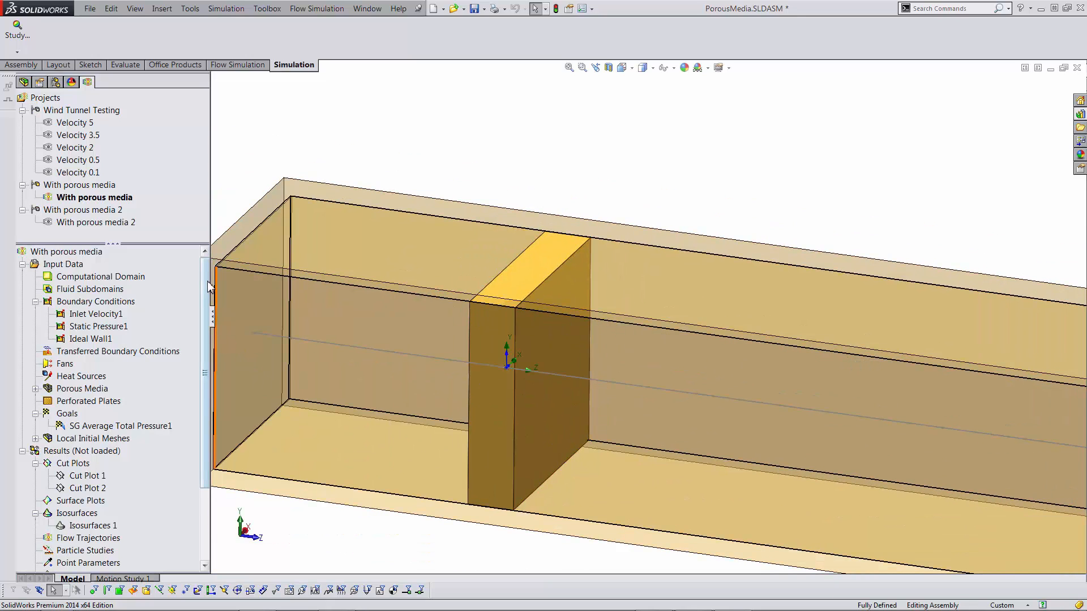
scroll(97, 374, "down", 1)
- Assign TestPorous Medium to Porous Medium 1 and check the inlet velocity condition
left_click(82, 352)
right_click(93, 353)
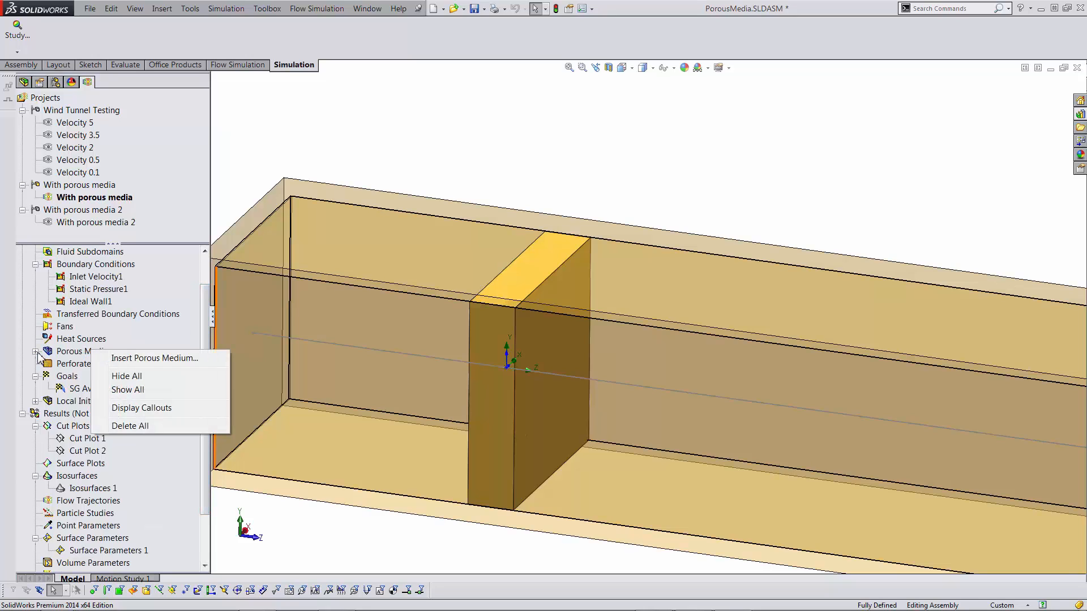
left_click(114, 423)
right_click(79, 364)
left_click(125, 371)
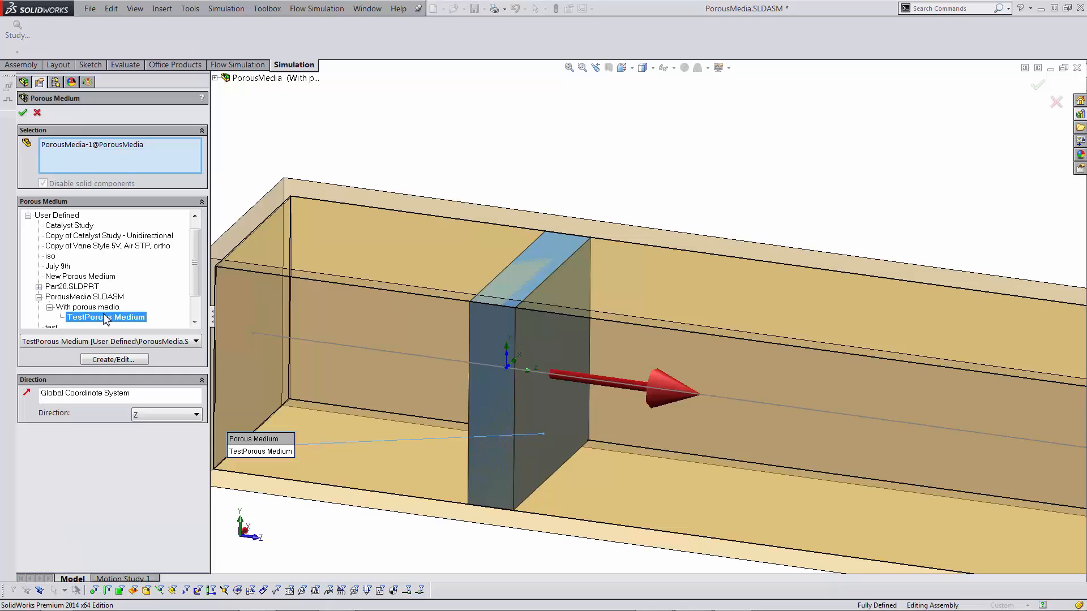
left_click(23, 112)
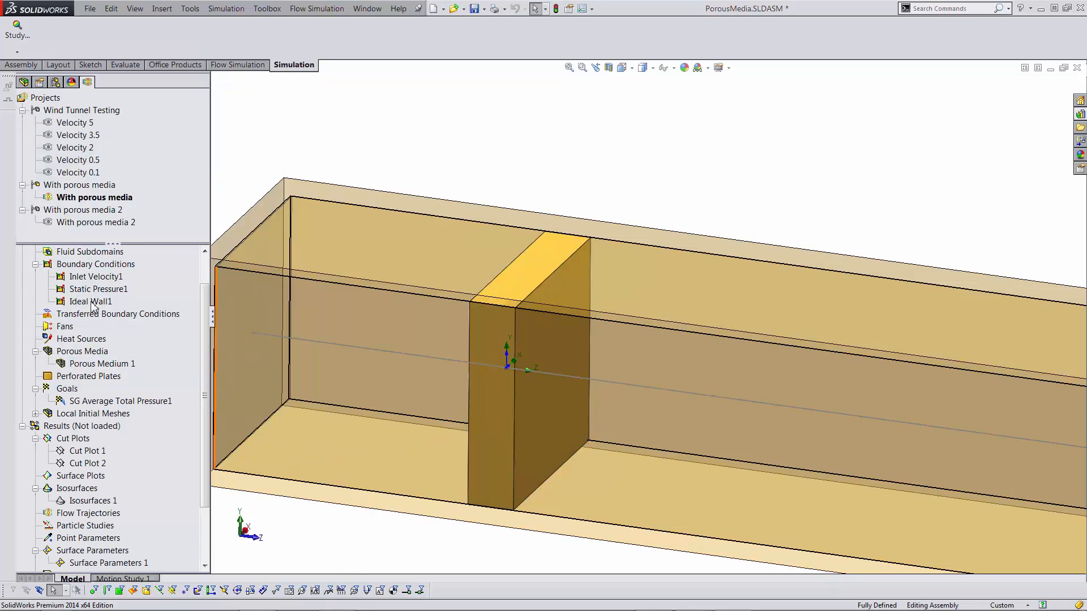
left_click(94, 280)
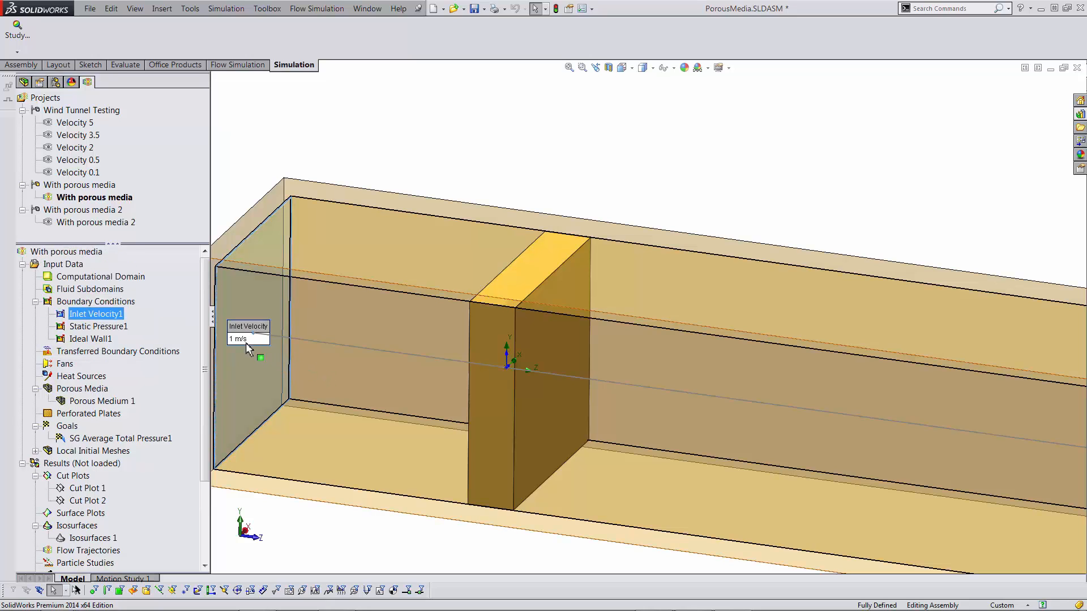
key("alt+Tab")
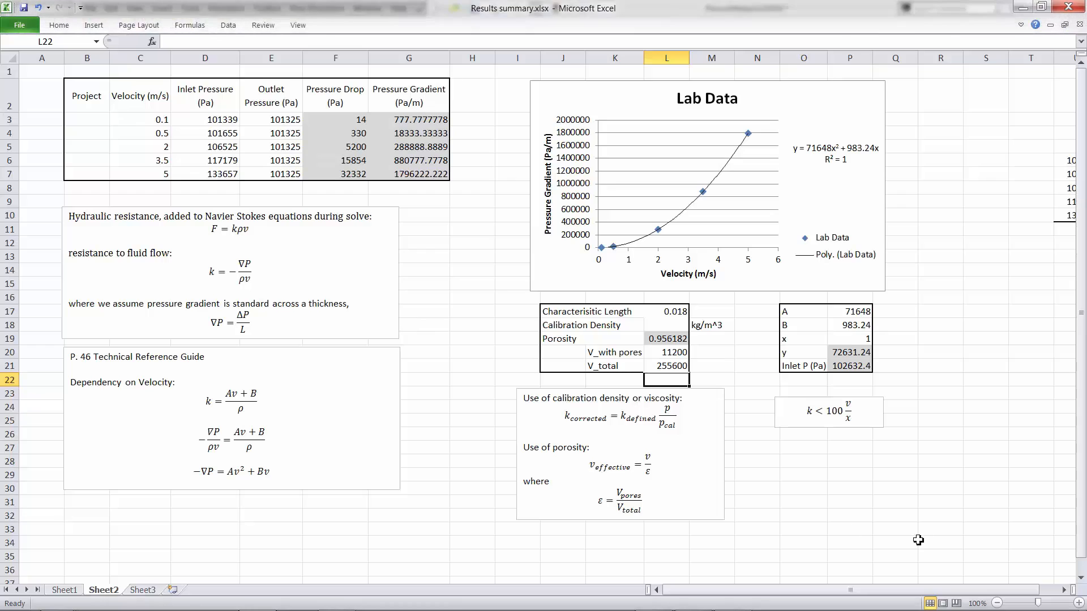
- Check x = 1 in P19 and the 102632.4 Pa inlet pressure formula in P21
left_click(861, 340)
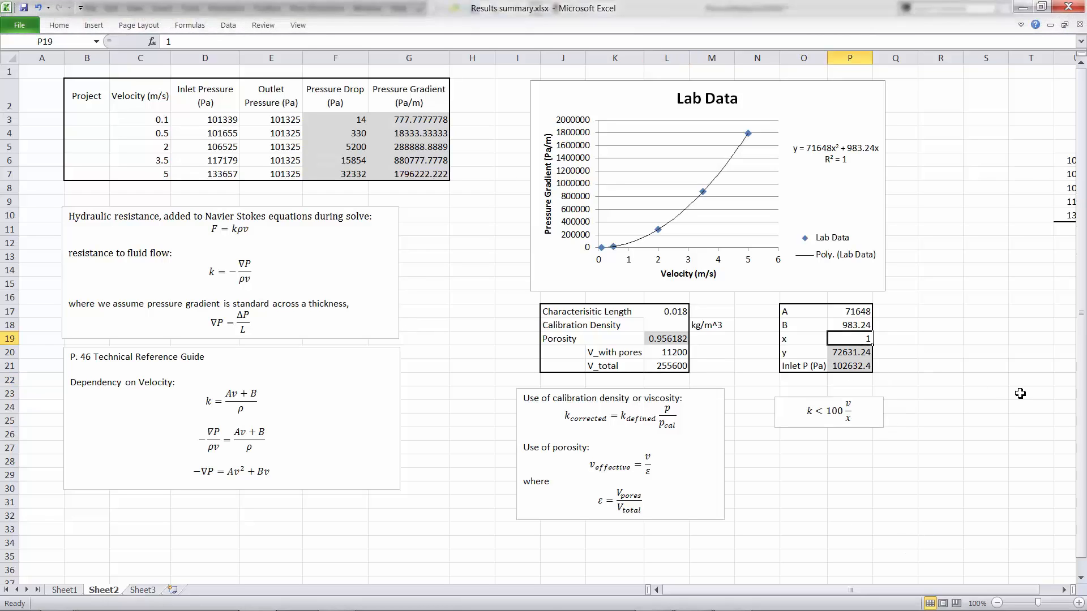
left_click(865, 371)
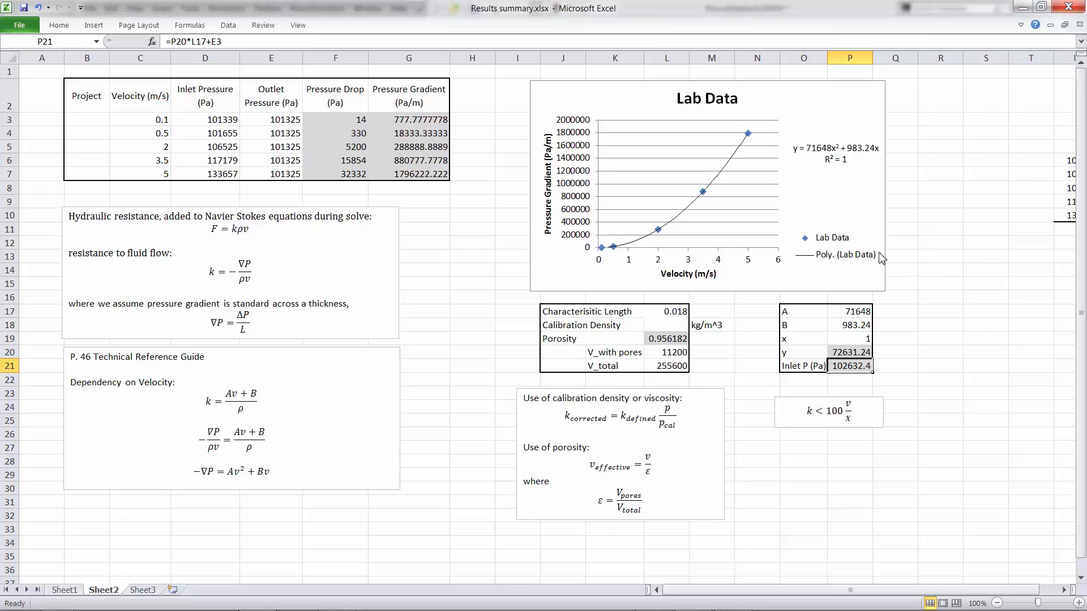
key("alt")
key("alt+Tab")
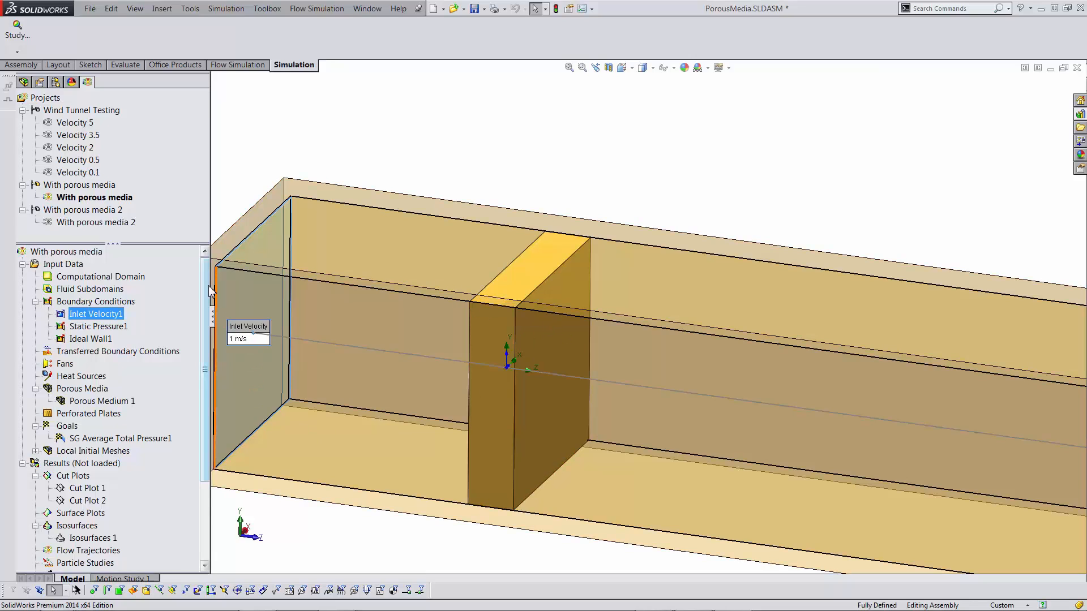
- Load the With porous media results from 5.fld and open Surface Parameters 1
scroll(209, 289, "down", 3)
right_click(89, 354)
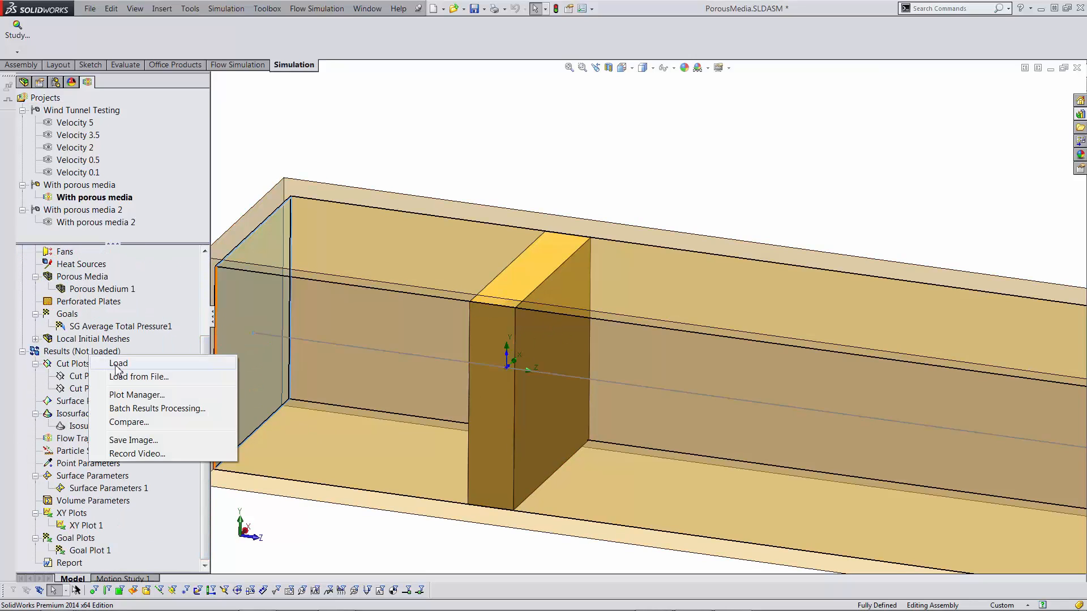
left_click(119, 366)
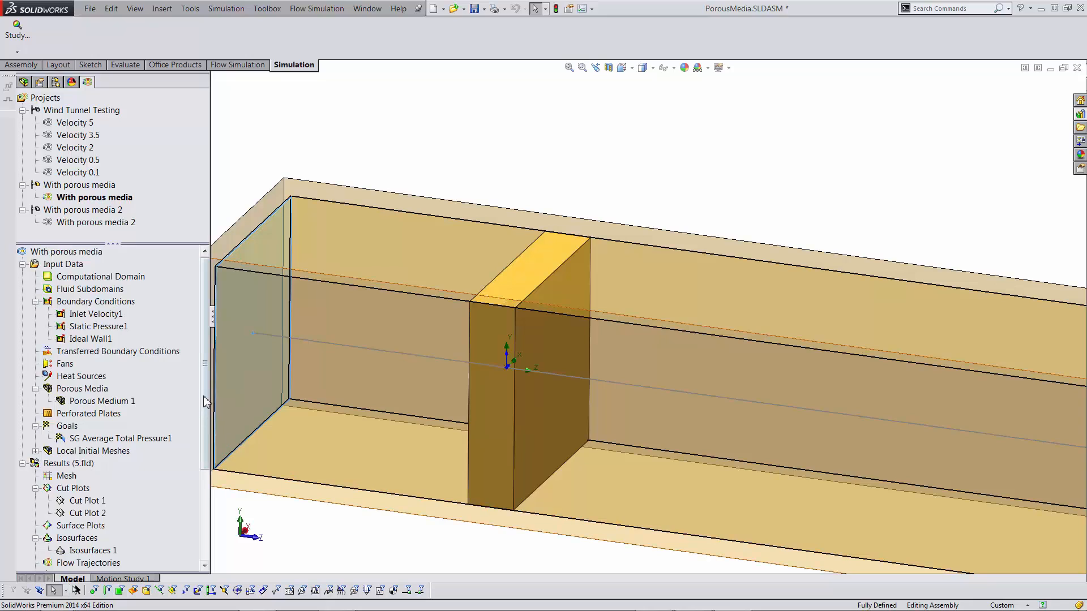
left_click_drag(206, 402, 208, 492)
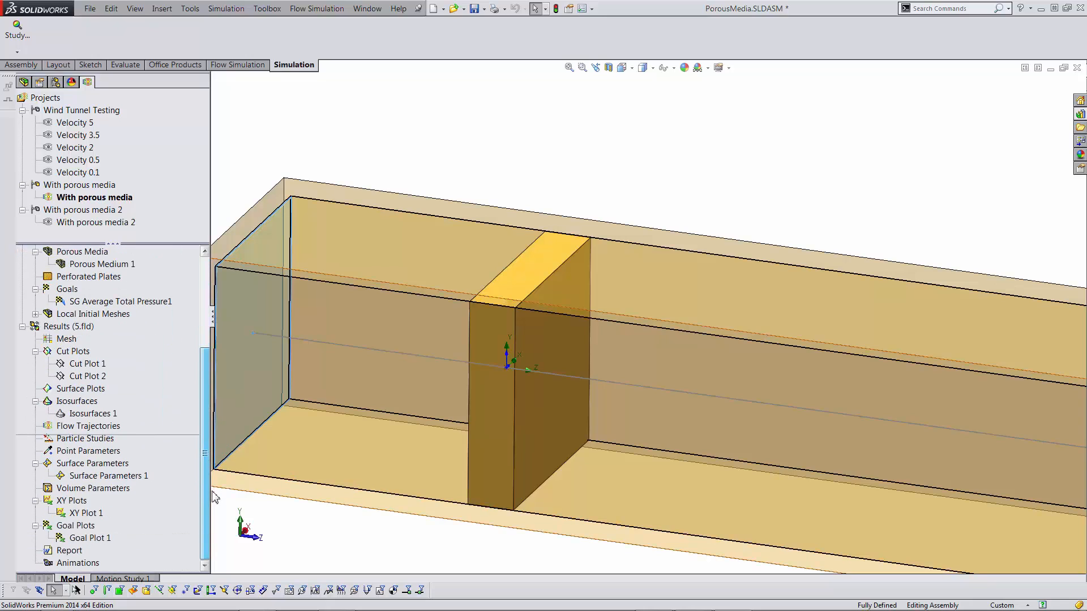
double_click(118, 479)
- Display the porous face pressure and check its minimum and 102625 Pa average values
left_click(113, 401)
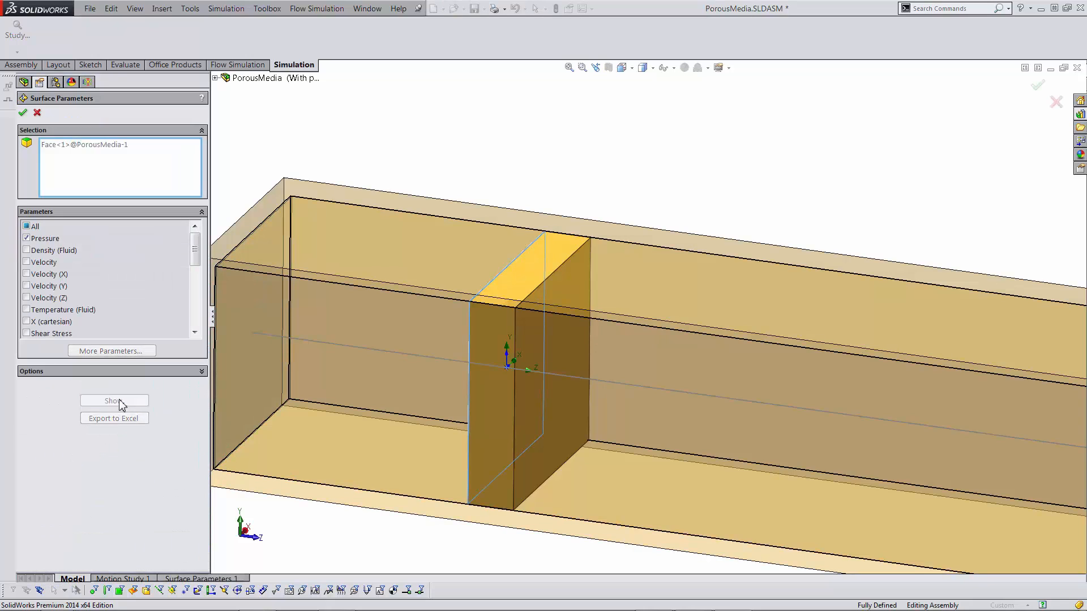
scroll(598, 308, "up", 3)
scroll(917, 212, "down", 3)
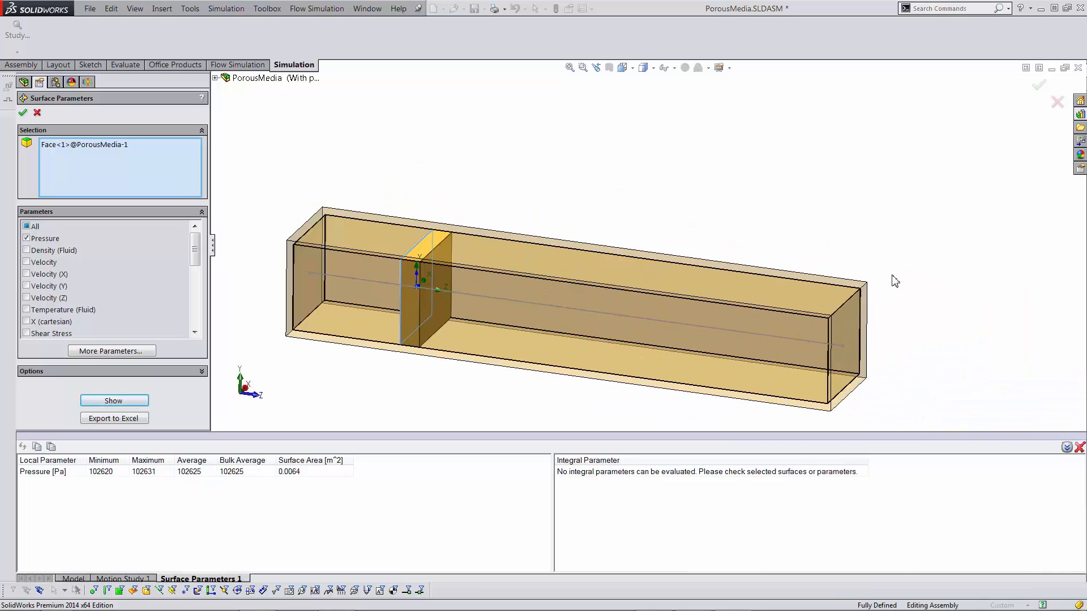
middle_click_drag(891, 279, 800, 301)
scroll(395, 346, "down", 2)
scroll(395, 347, "up", 3)
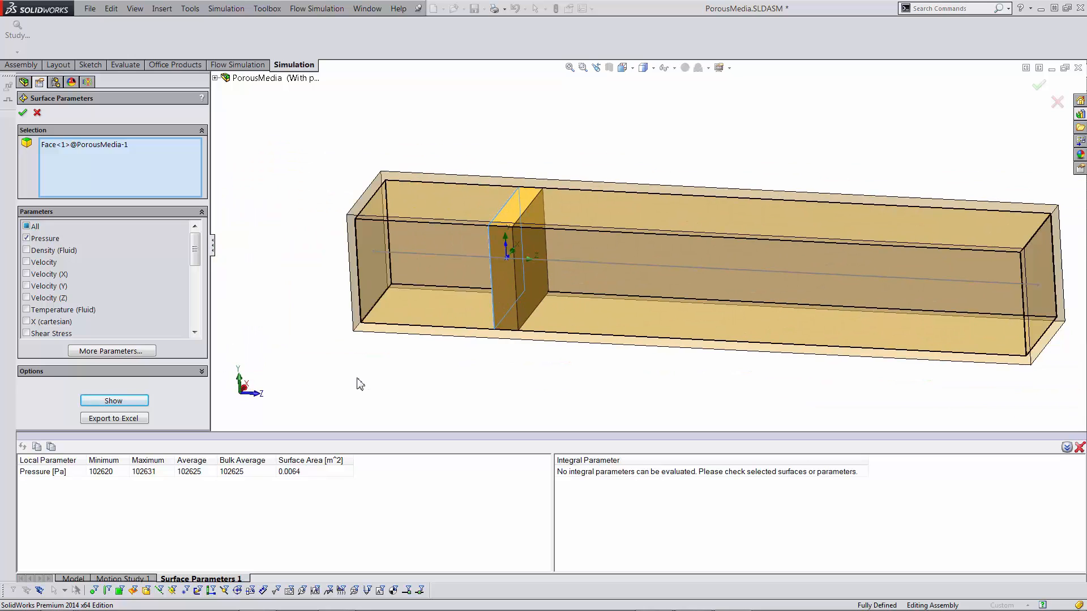
middle_click_drag(587, 248, 583, 249)
scroll(524, 250, "down", 2)
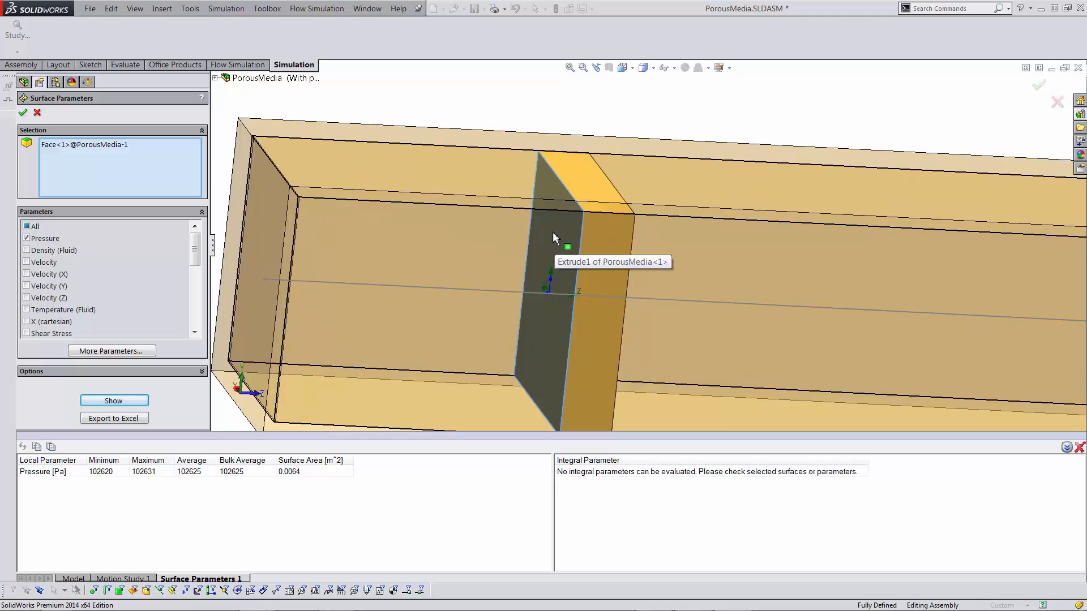
left_click(104, 474)
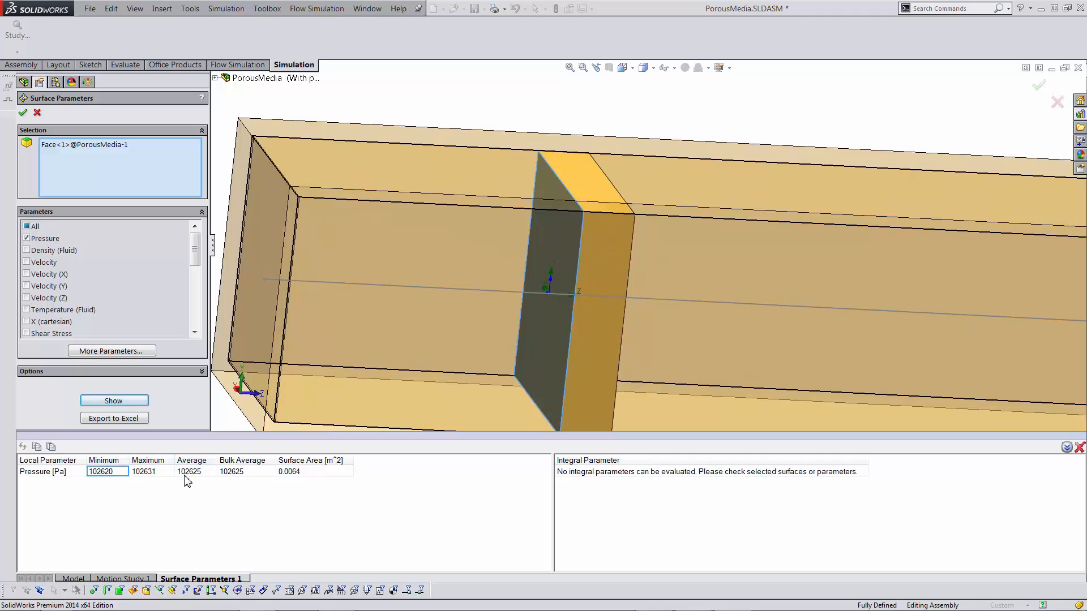
left_click(189, 471)
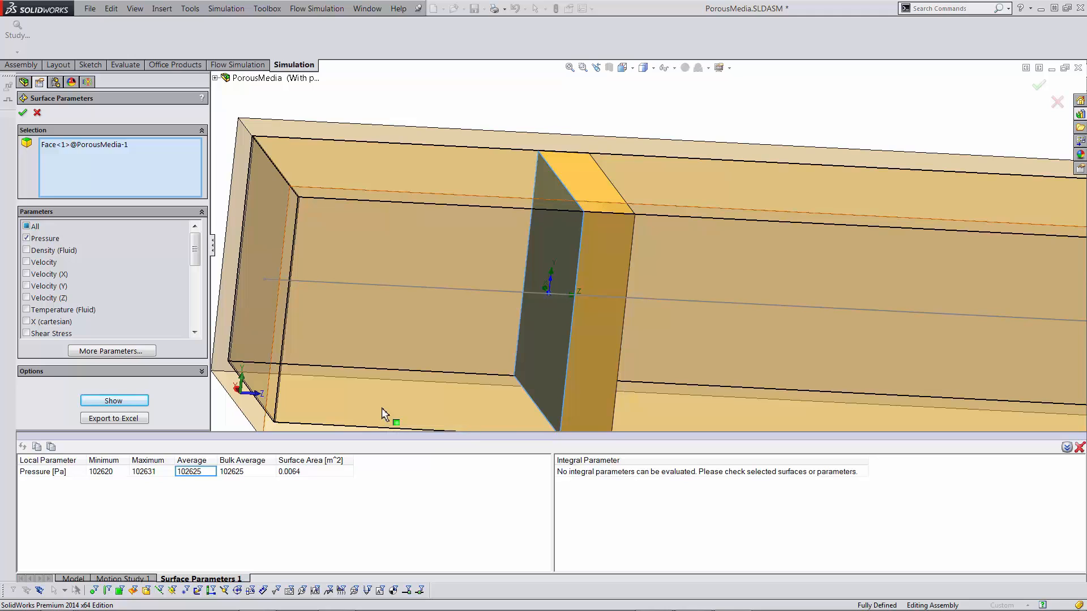
- Orbit the duct to view another side and close Surface Parameters 1
scroll(640, 316, "up", 3)
middle_click_drag(953, 301, 895, 303)
scroll(928, 289, "up", 3)
scroll(929, 289, "down", 5)
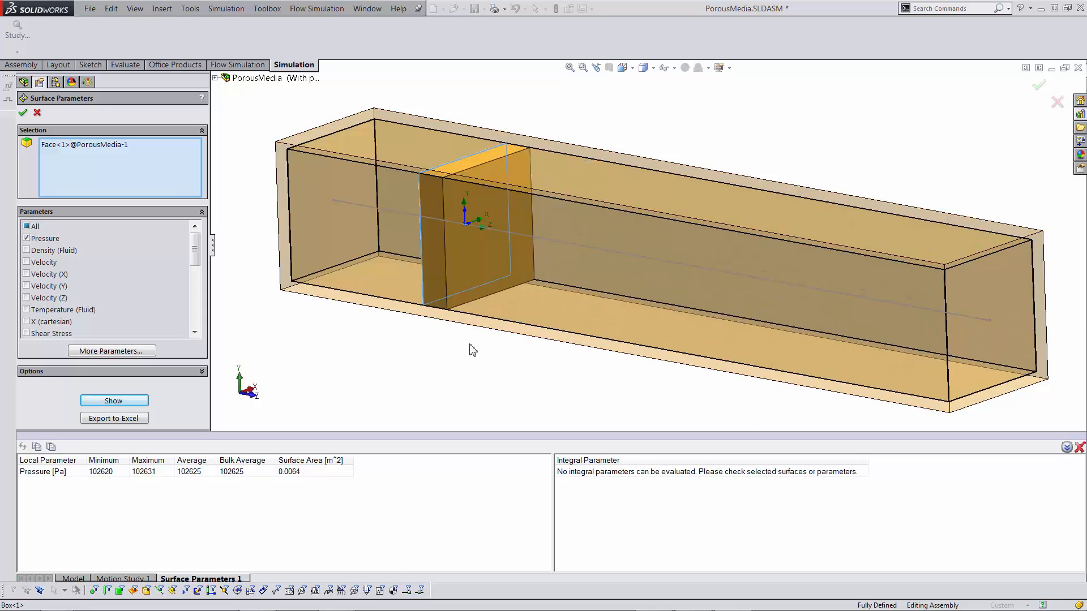
left_click(23, 113)
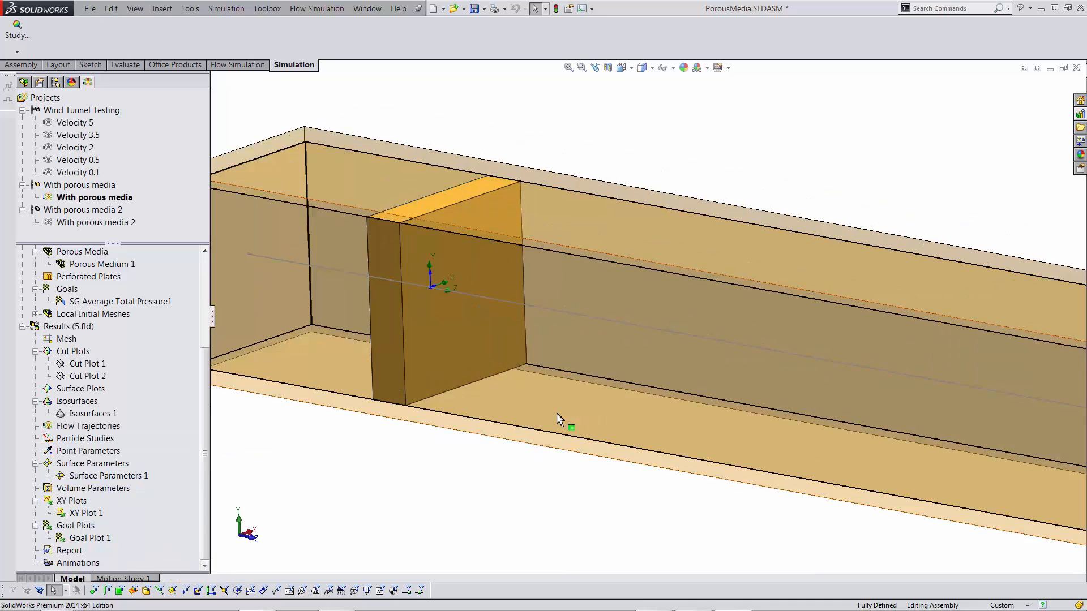
middle_click_drag(557, 418, 318, 243)
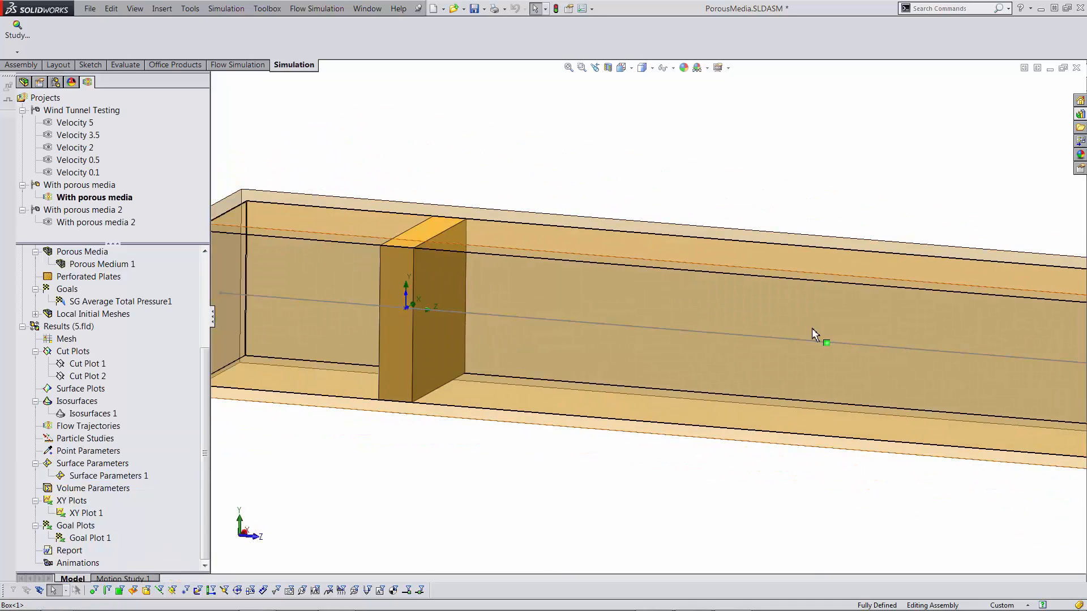
scroll(598, 346, "up", 3)
scroll(510, 310, "down", 2)
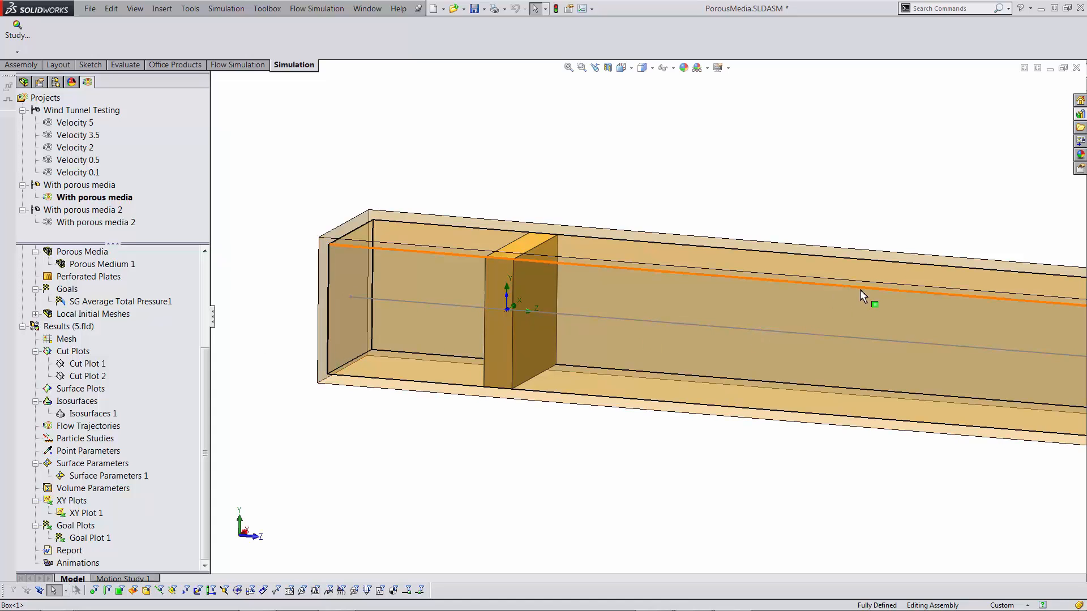
middle_click_drag(703, 223, 849, 286)
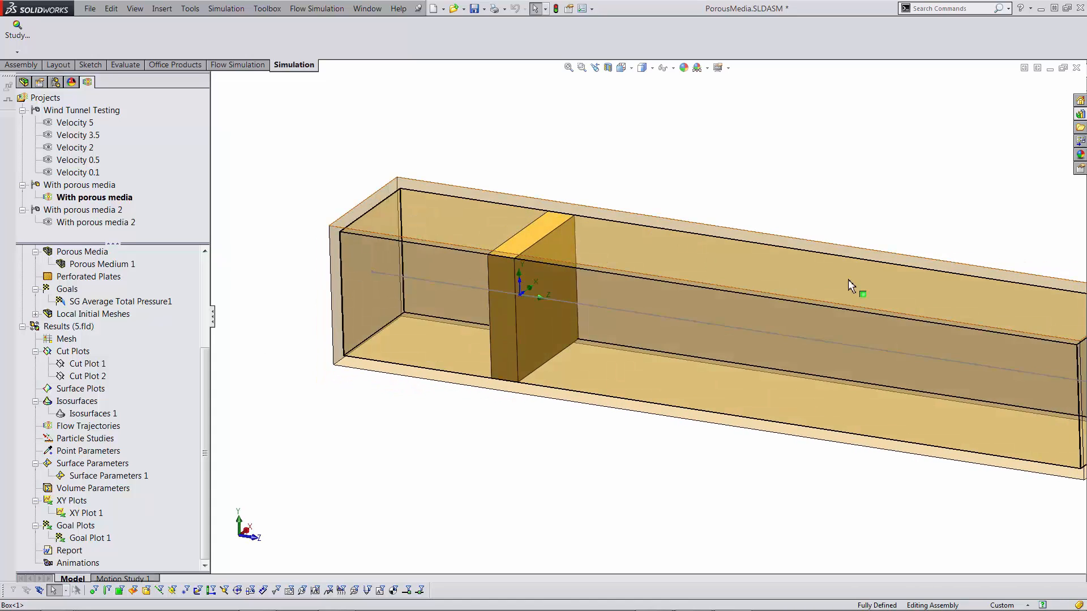
scroll(849, 286, "up", 3)
scroll(691, 356, "down", 2)
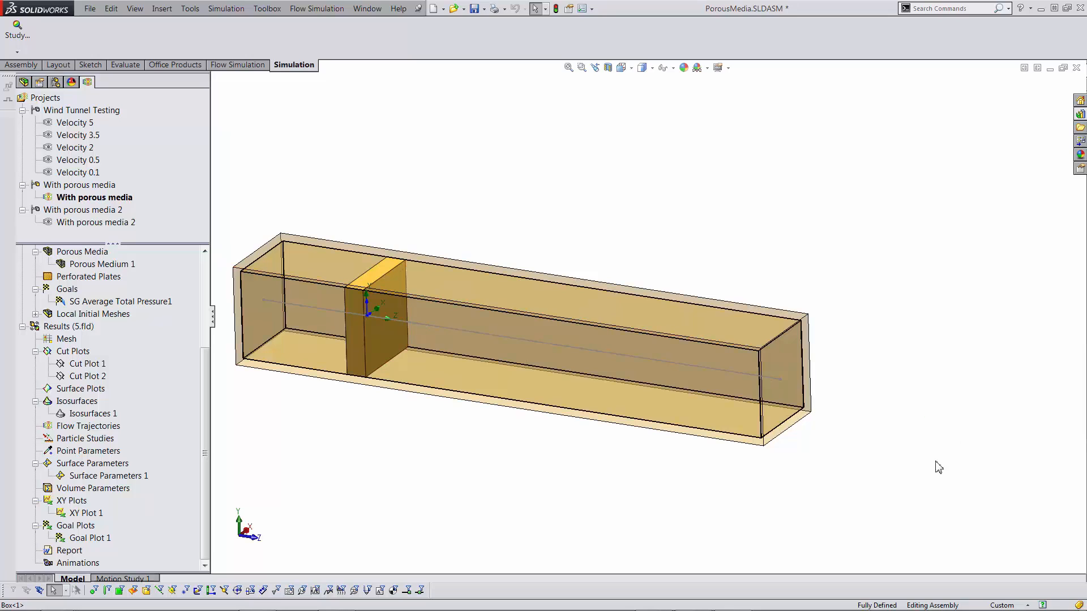